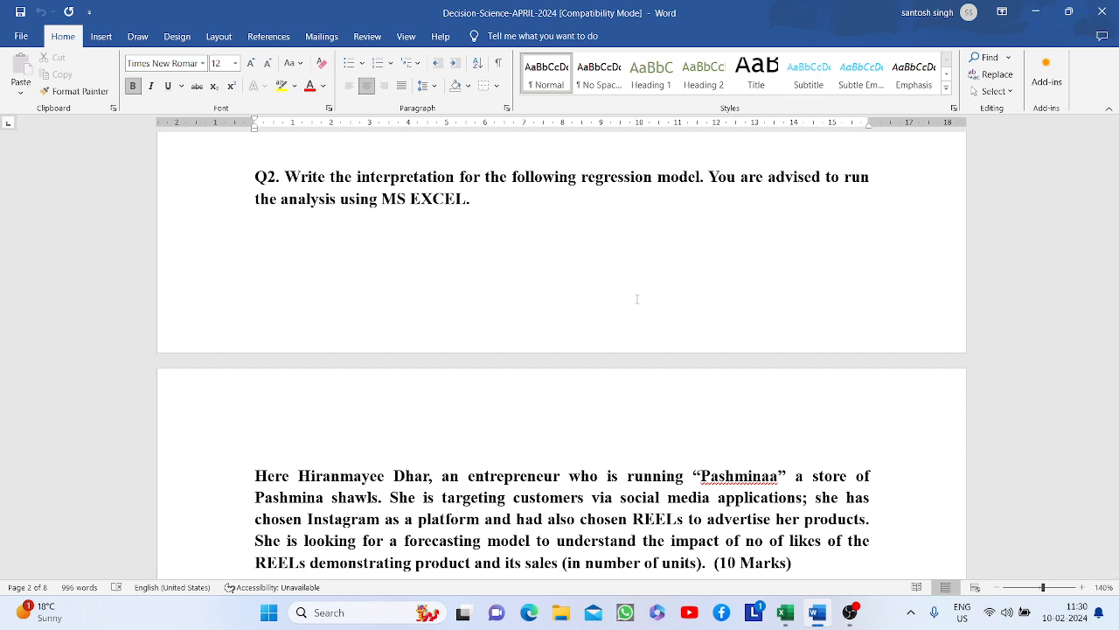
Step: Read question Q2 on the Pashmina shawl store, its reel data table of units and likes, and the regression tasks below the table
{"action": "scroll", "coordinate": [637, 299], "scroll_direction": "down", "scroll_amount": 5}
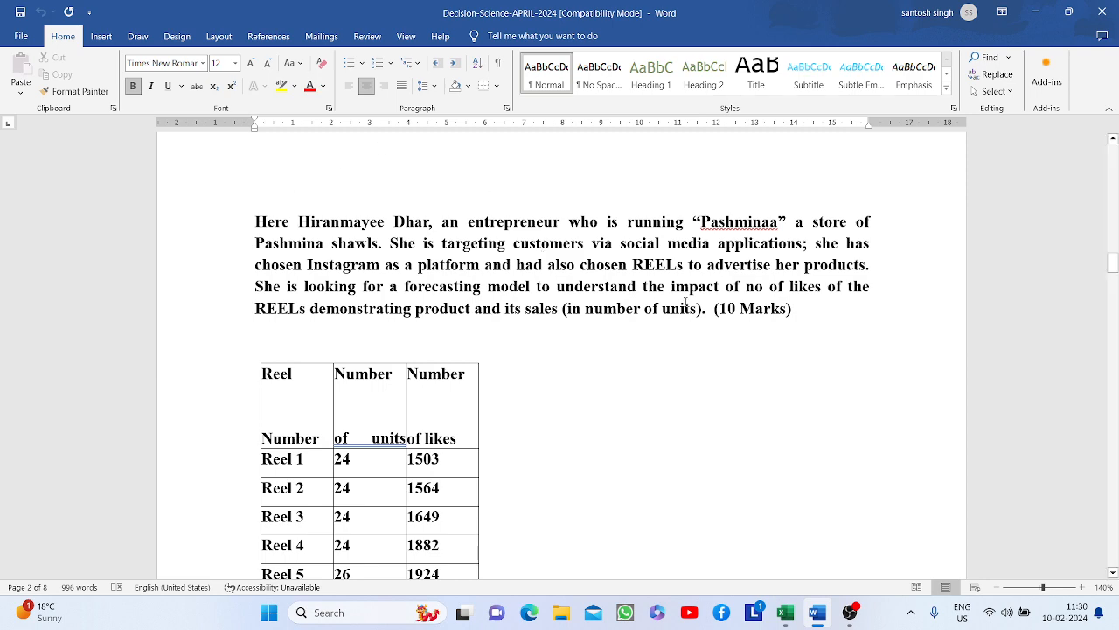
{"action": "scroll", "coordinate": [686, 301], "scroll_direction": "down", "scroll_amount": 1}
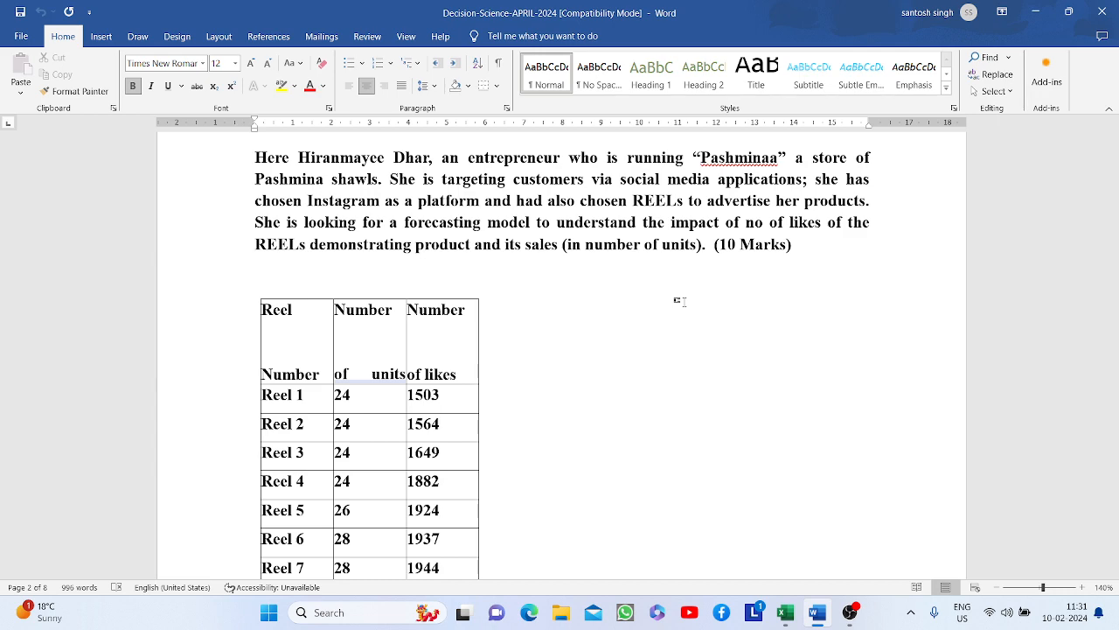
{"action": "scroll", "coordinate": [678, 300], "scroll_direction": "down", "scroll_amount": 2}
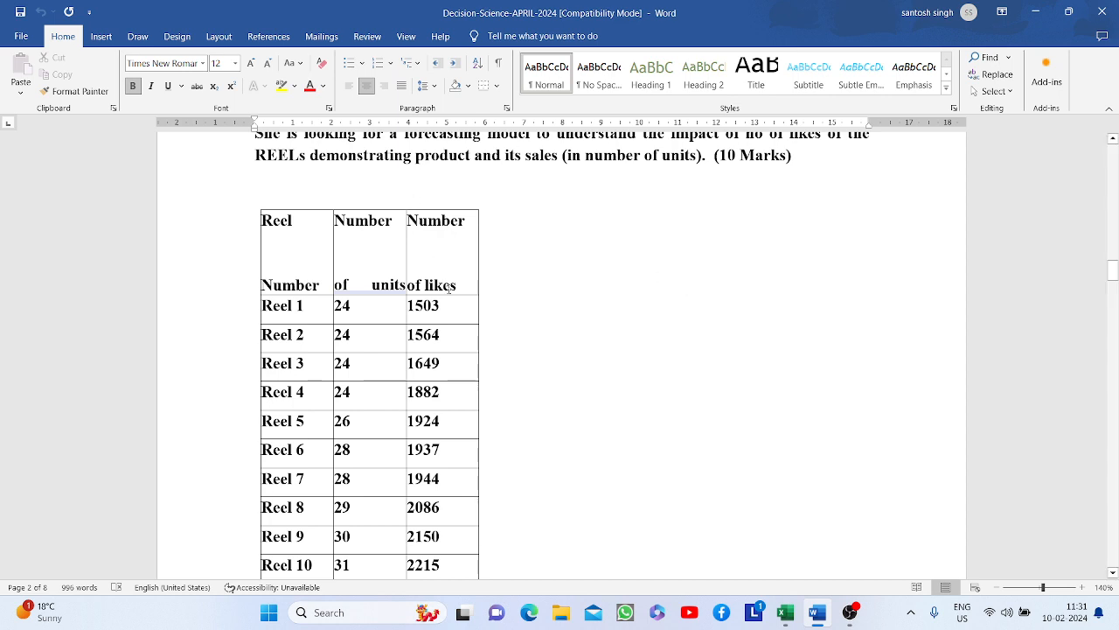
{"action": "left_click", "coordinate": [469, 286]}
{"action": "scroll", "coordinate": [469, 286], "scroll_direction": "down", "scroll_amount": 1}
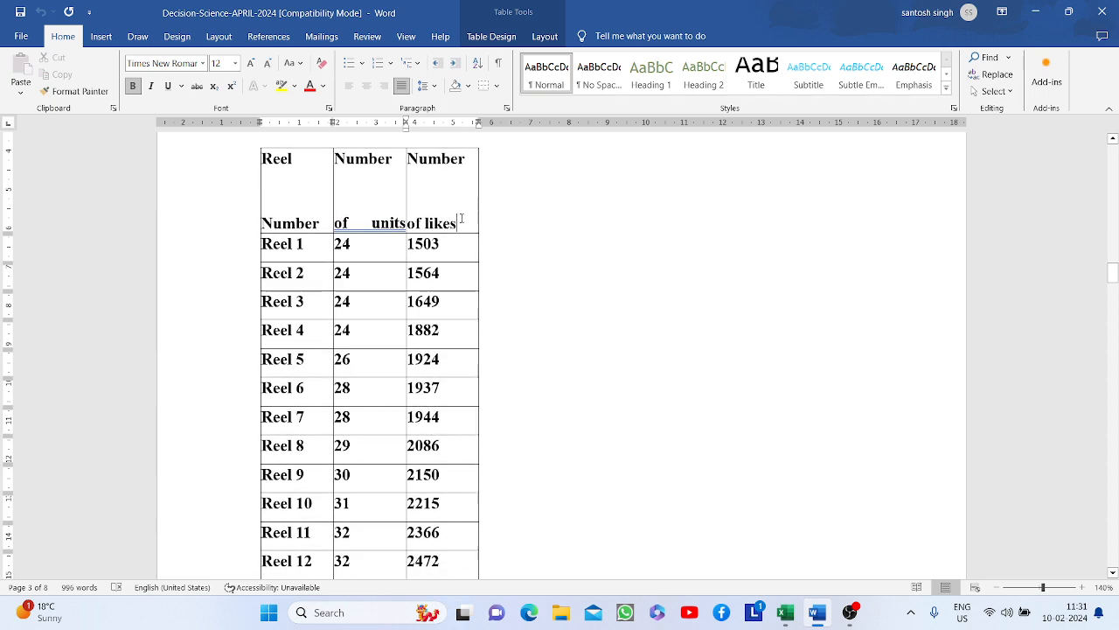
{"action": "scroll", "coordinate": [461, 223], "scroll_direction": "down", "scroll_amount": 6}
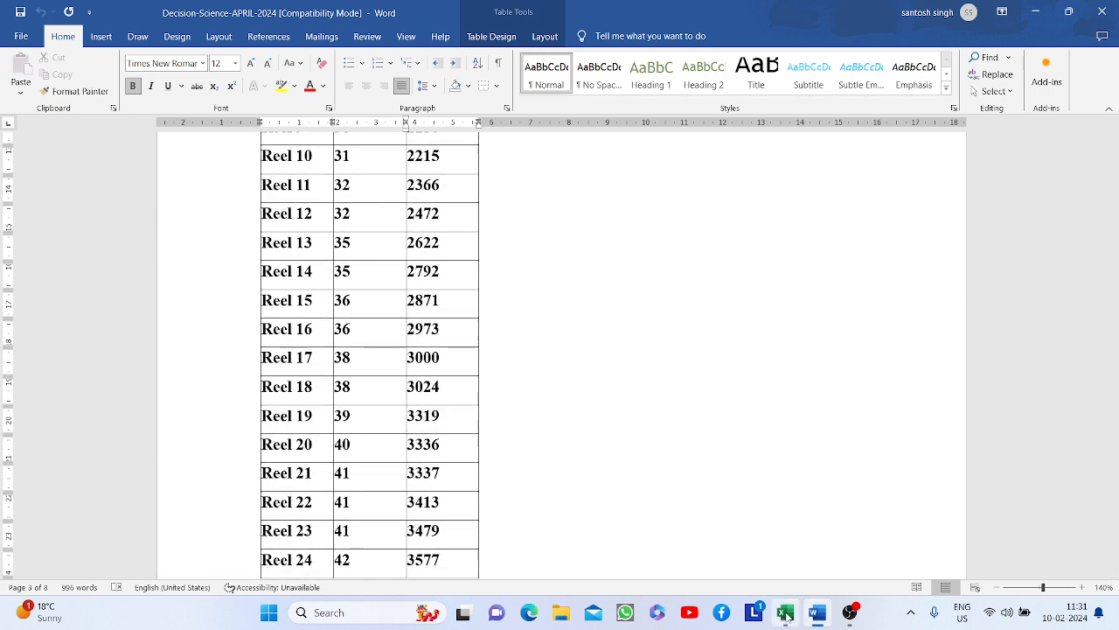
{"action": "scroll", "coordinate": [670, 348], "scroll_direction": "up", "scroll_amount": 1}
{"action": "scroll", "coordinate": [674, 350], "scroll_direction": "down", "scroll_amount": 5}
{"action": "scroll", "coordinate": [673, 349], "scroll_direction": "down", "scroll_amount": 9}
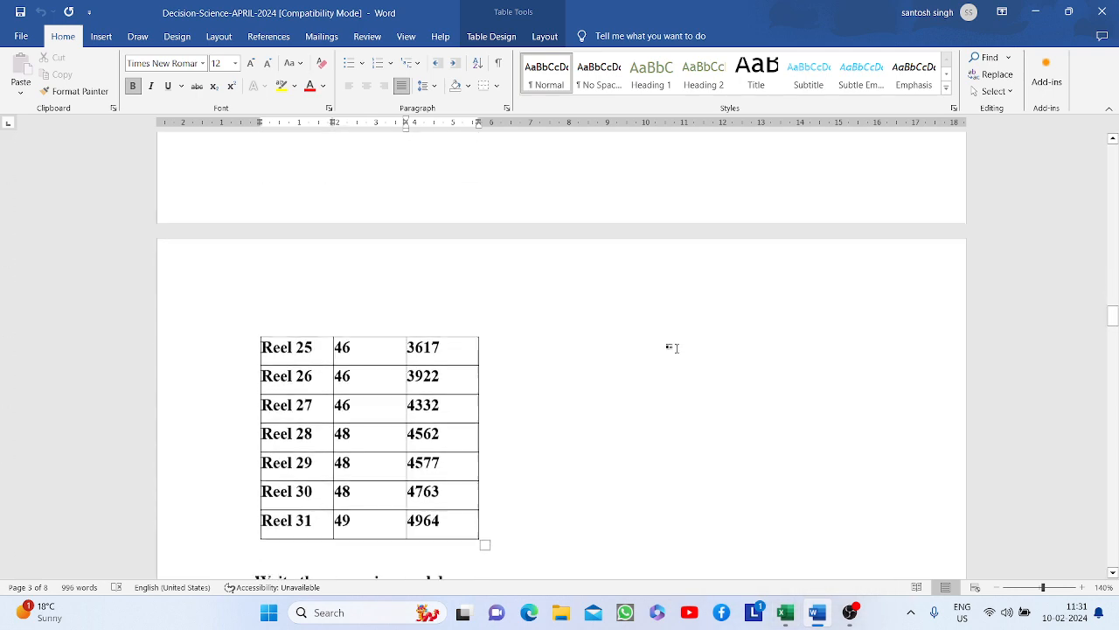
{"action": "scroll", "coordinate": [452, 318], "scroll_direction": "up", "scroll_amount": 4}
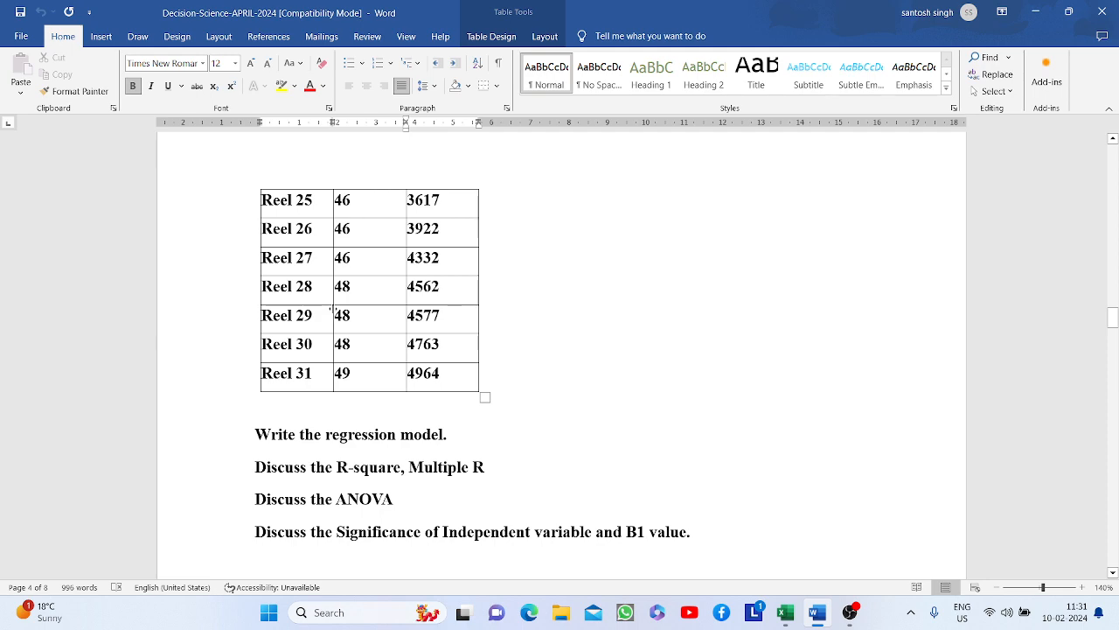
{"action": "scroll", "coordinate": [381, 317], "scroll_direction": "up", "scroll_amount": 20}
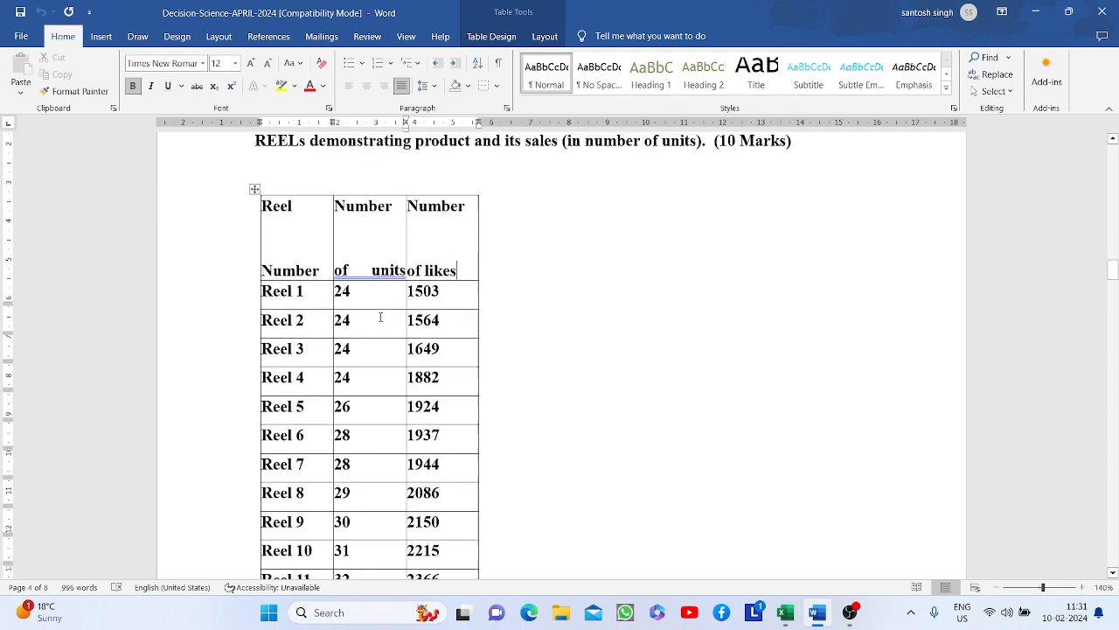
{"action": "scroll", "coordinate": [381, 317], "scroll_direction": "up", "scroll_amount": 1}
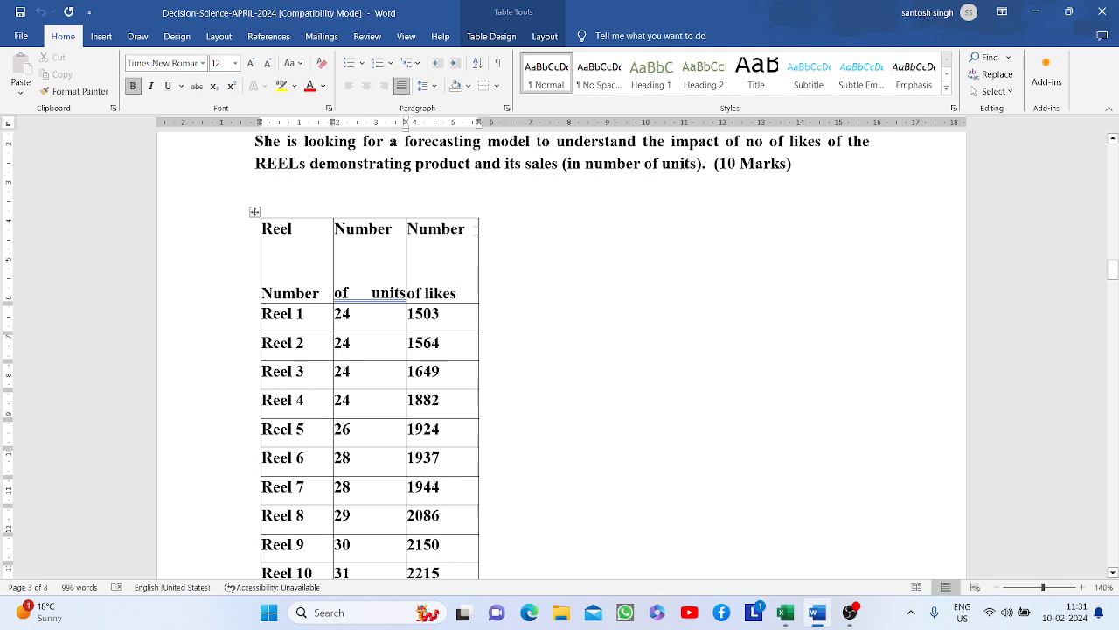
{"action": "scroll", "coordinate": [470, 348], "scroll_direction": "down", "scroll_amount": 20}
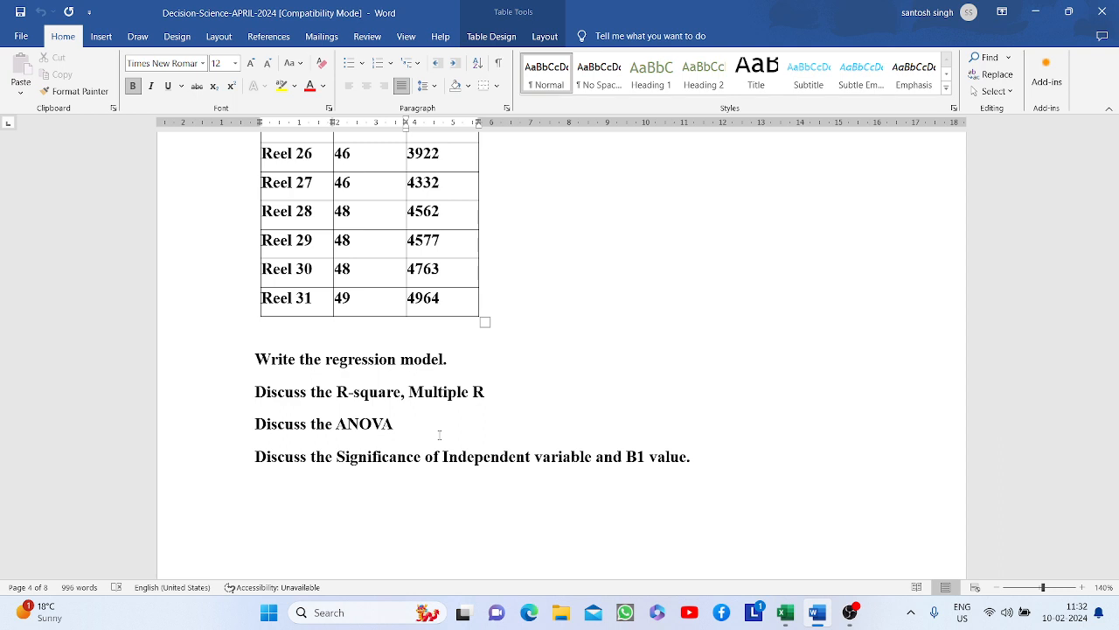
{"action": "scroll", "coordinate": [440, 434], "scroll_direction": "up", "scroll_amount": 3}
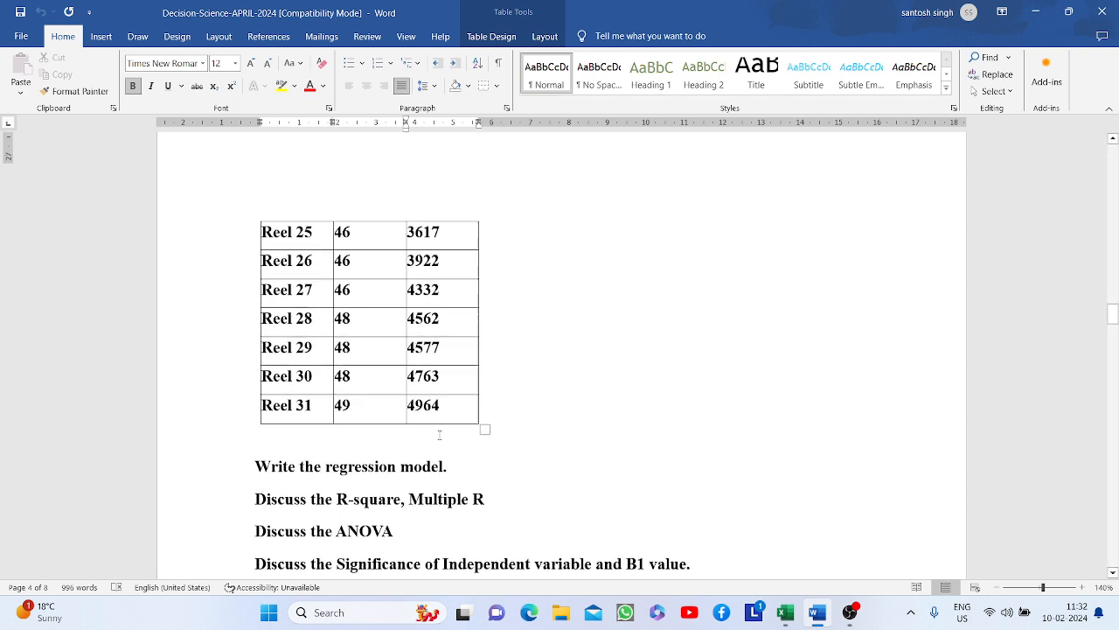
Step: Switch to the CLASS SCHEDULE workbook in Excel and enter the regression equation "Y= A+BX" in cell G1 of Sheet2
{"action": "left_click", "coordinate": [785, 613]}
{"action": "left_click", "coordinate": [201, 247]}
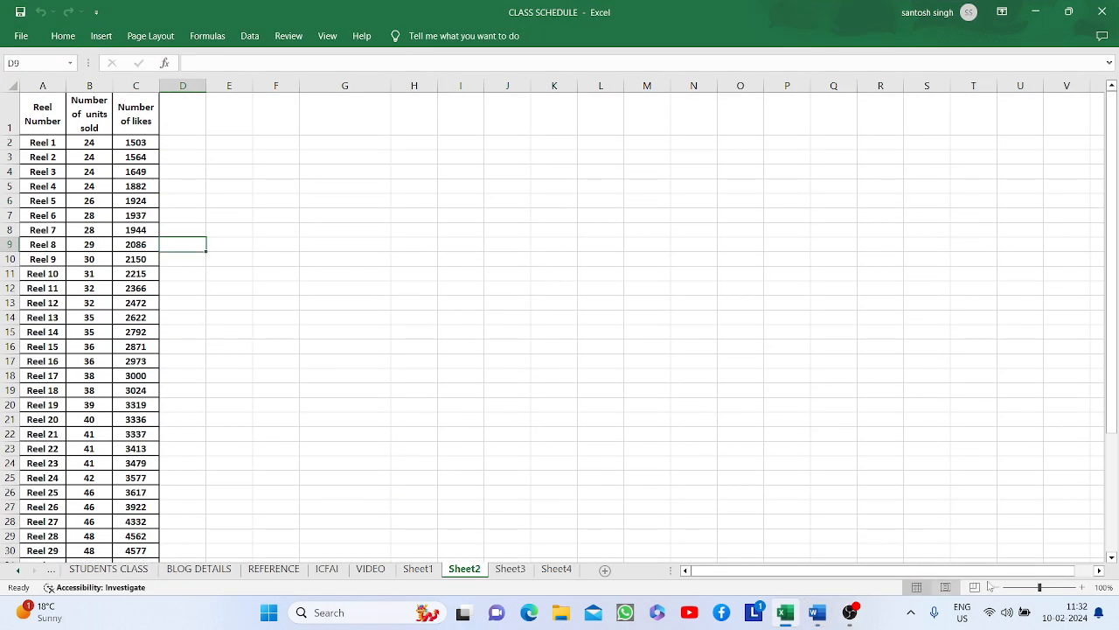
{"action": "left_click", "coordinate": [1083, 587]}
{"action": "left_click", "coordinate": [1084, 586]}
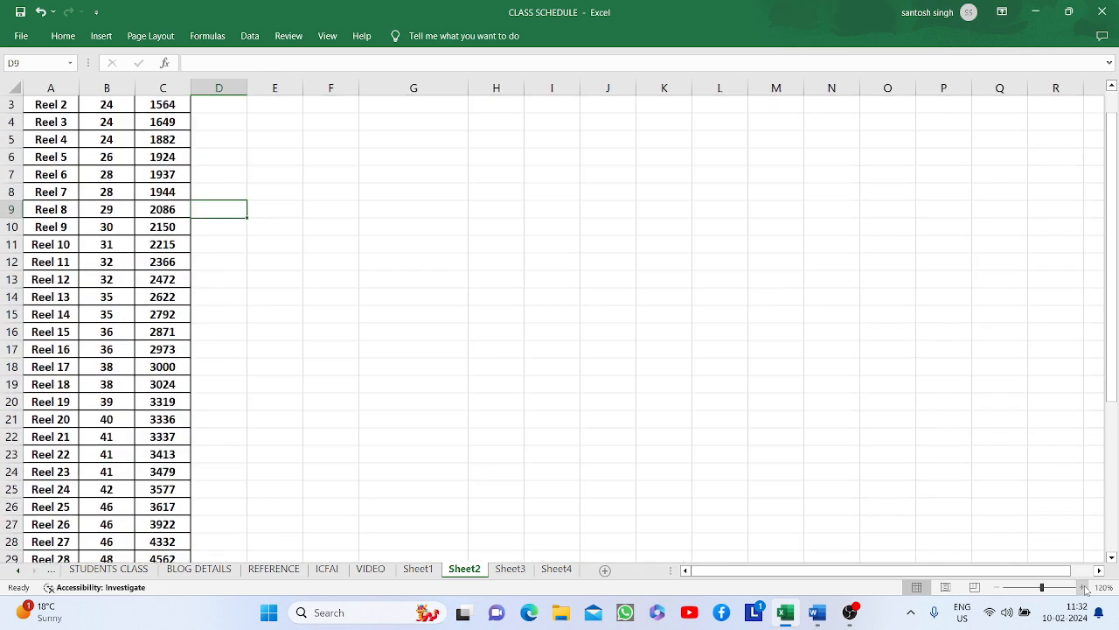
{"action": "scroll", "coordinate": [553, 374], "scroll_direction": "up", "scroll_amount": 2}
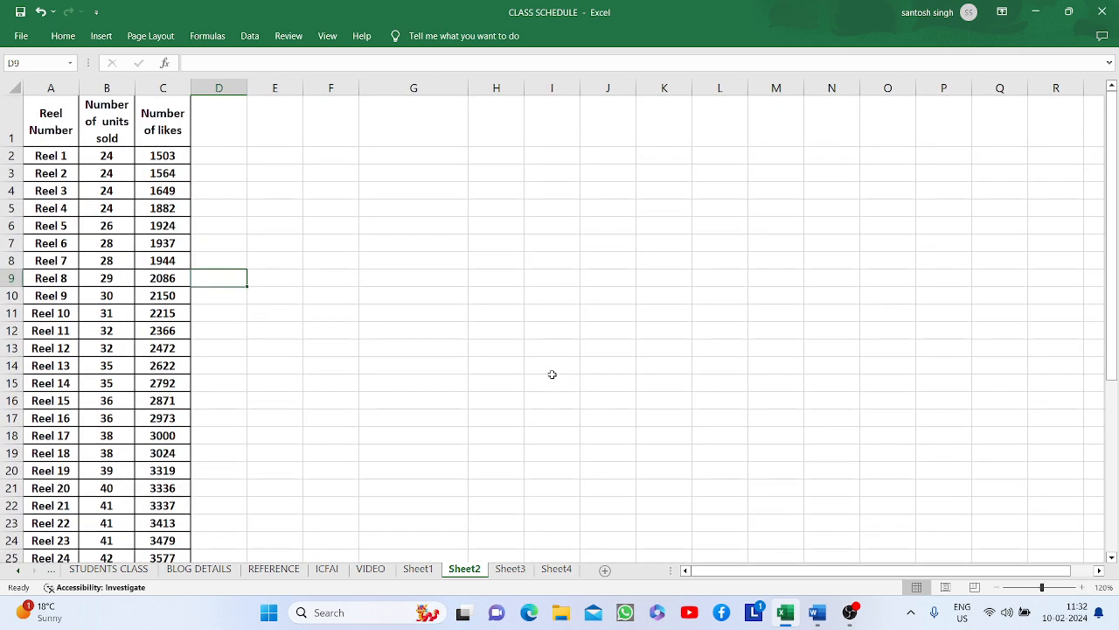
{"action": "left_click", "coordinate": [384, 131]}
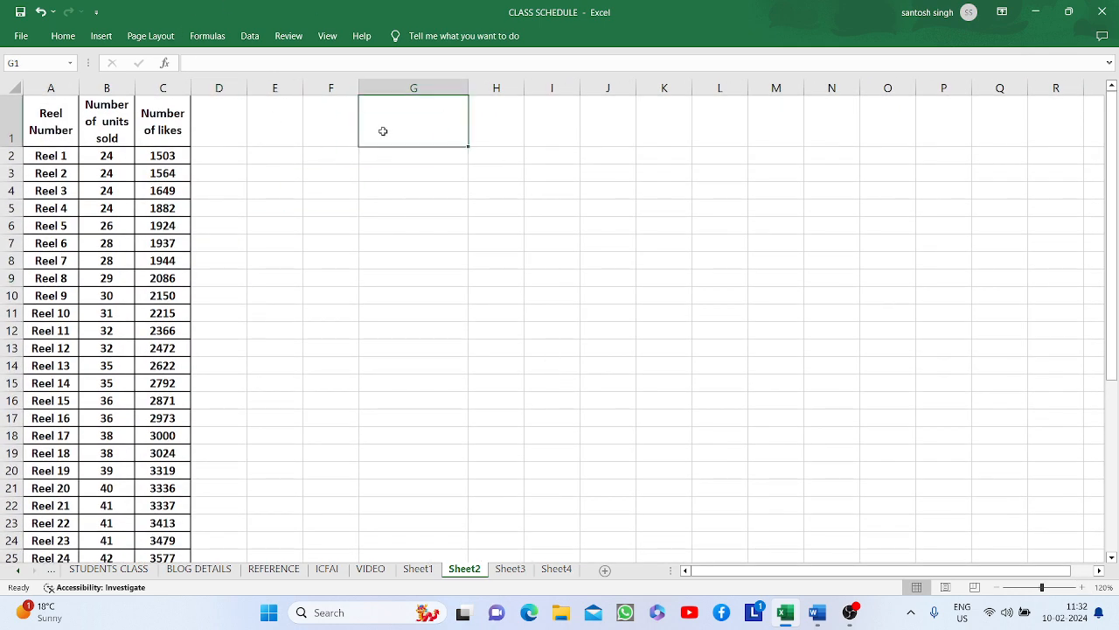
{"action": "type", "text": "Y"}
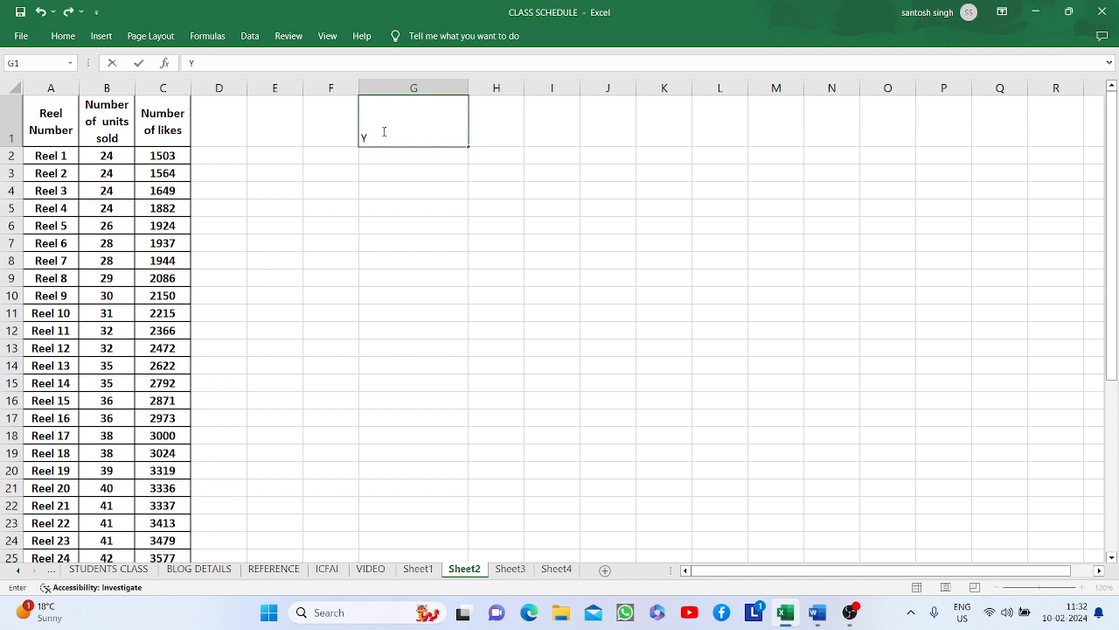
{"action": "type", "text": "= A+BX"}
Step: Explain the first two equation terms by entering "Y= DEPENDEDNT VARIABLE" in G2 and "A = CONSTANT" in G3
{"action": "left_click", "coordinate": [418, 164]}
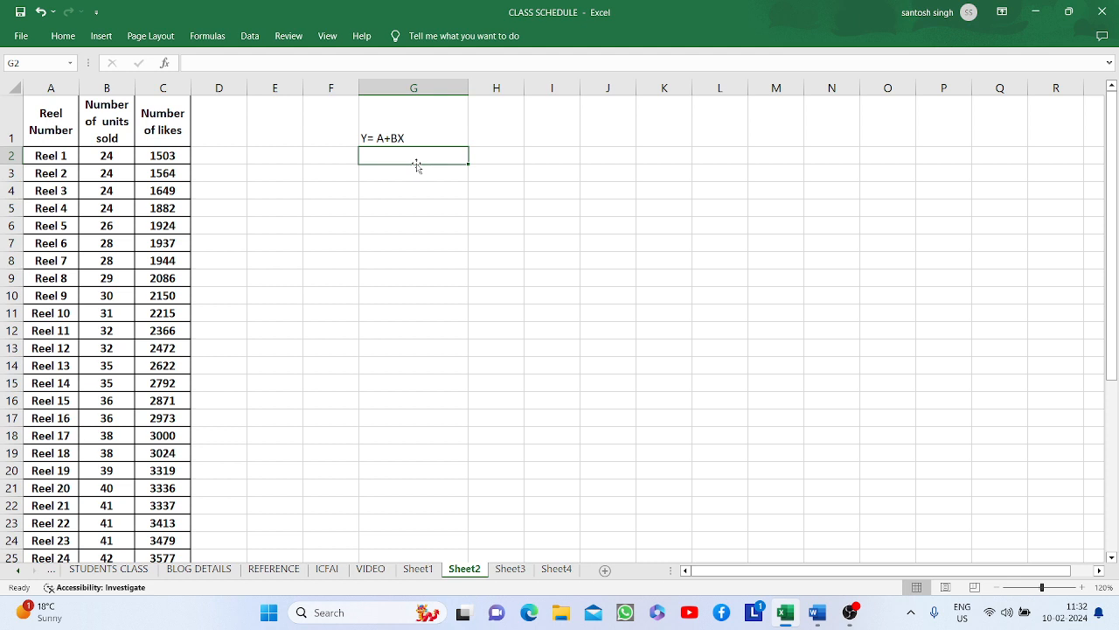
{"action": "type", "text": "Y= DEPEN"}
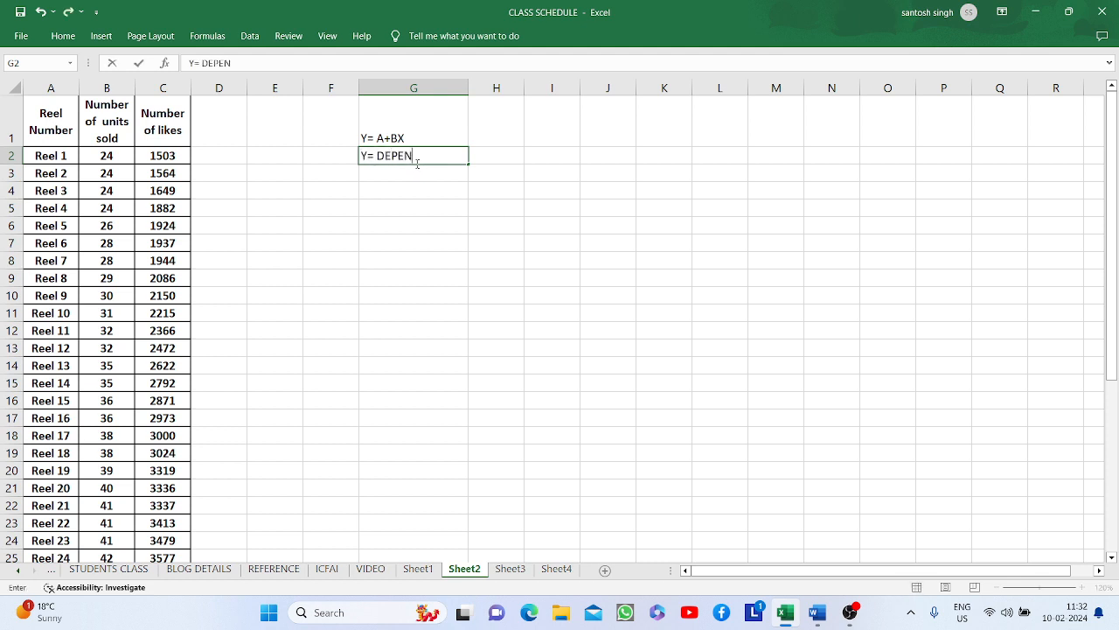
{"action": "type", "text": "DEDNT VA"}
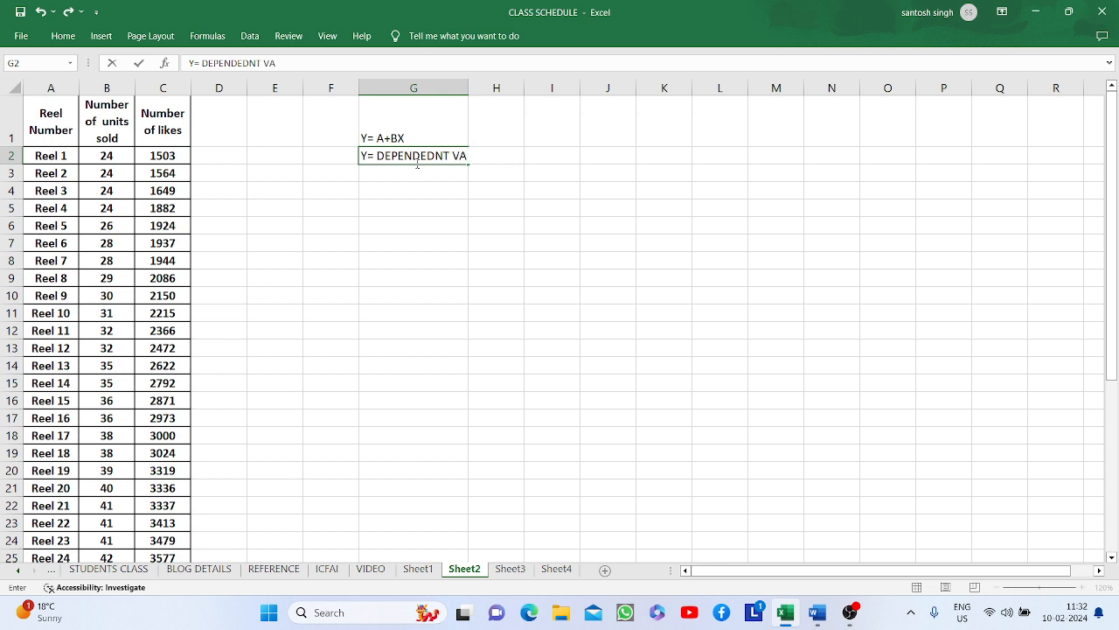
{"action": "type", "text": "RIABLE"}
{"action": "key", "text": "Return"}
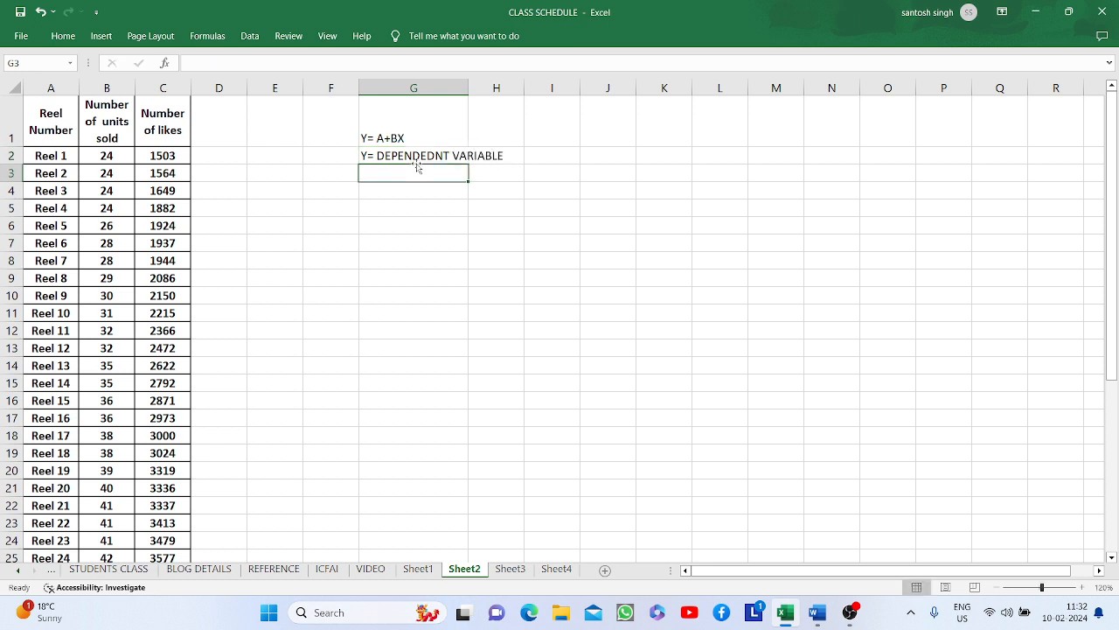
{"action": "type", "text": "A = "}
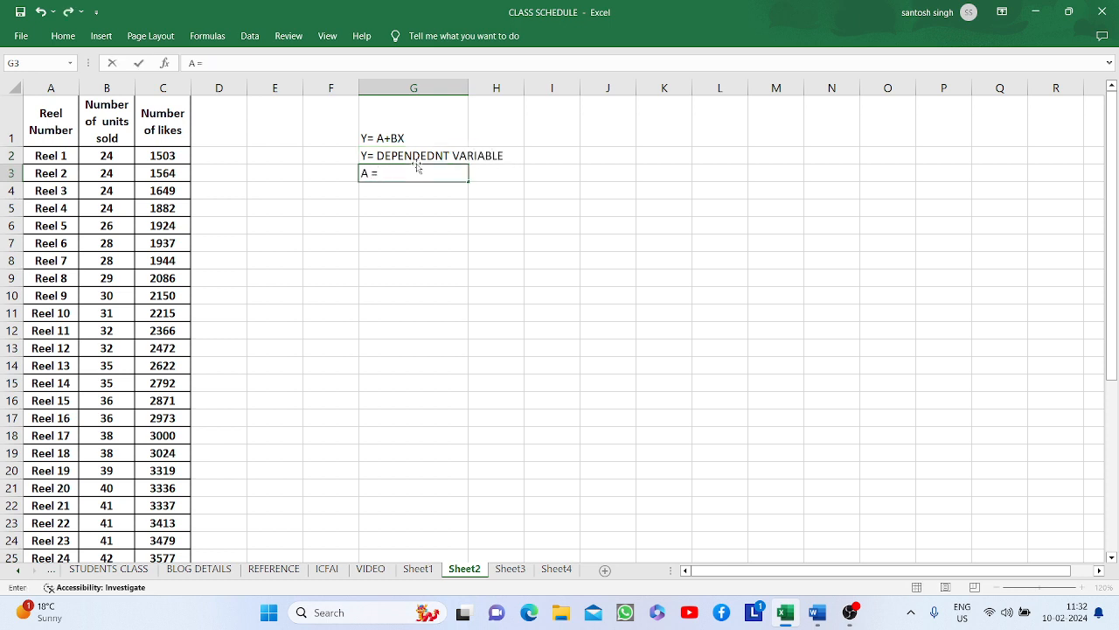
{"action": "type", "text": "CONSTANT"}
{"action": "key", "text": "Return"}
Step: Enter "B = SLOPE" in cell G4 and left-align it
{"action": "type", "text": "B"}
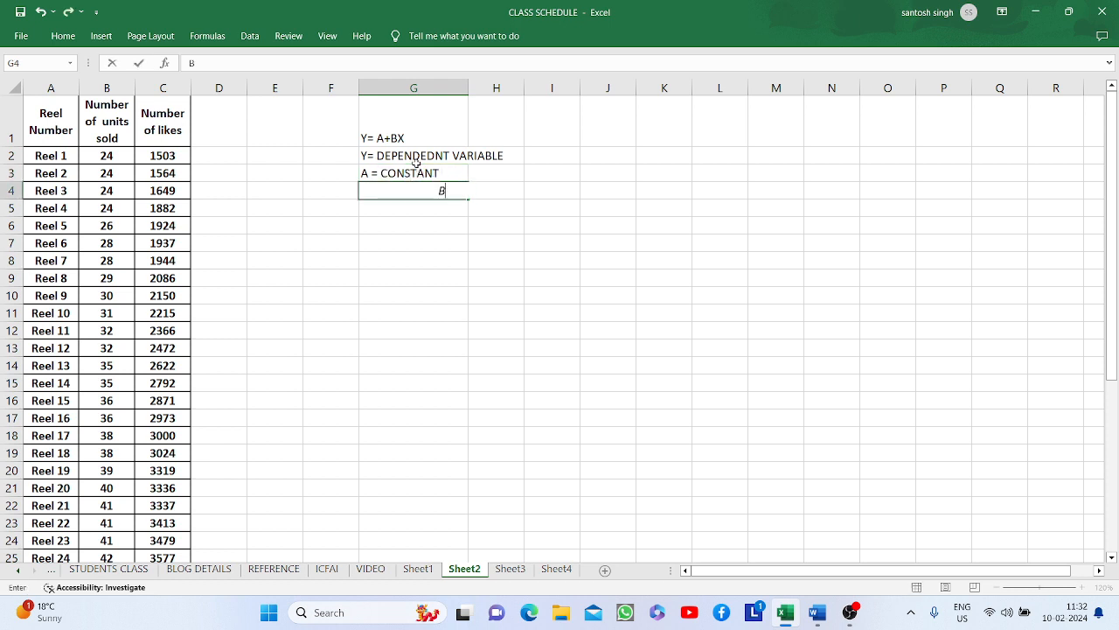
{"action": "type", "text": " = SLOPE"}
{"action": "key", "text": "Return"}
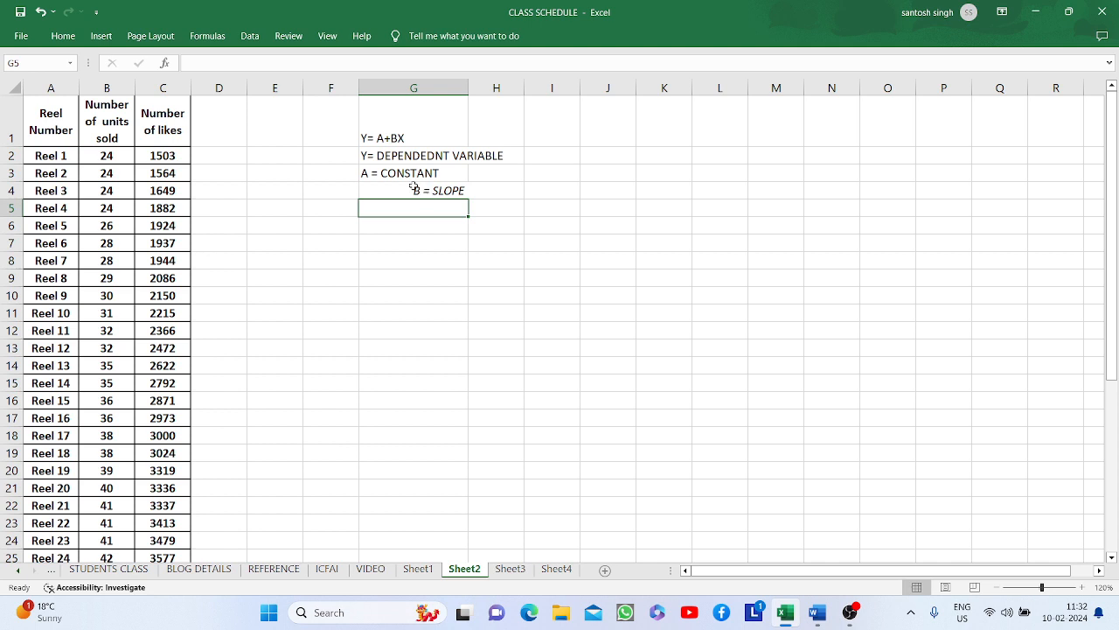
{"action": "left_click", "coordinate": [413, 187]}
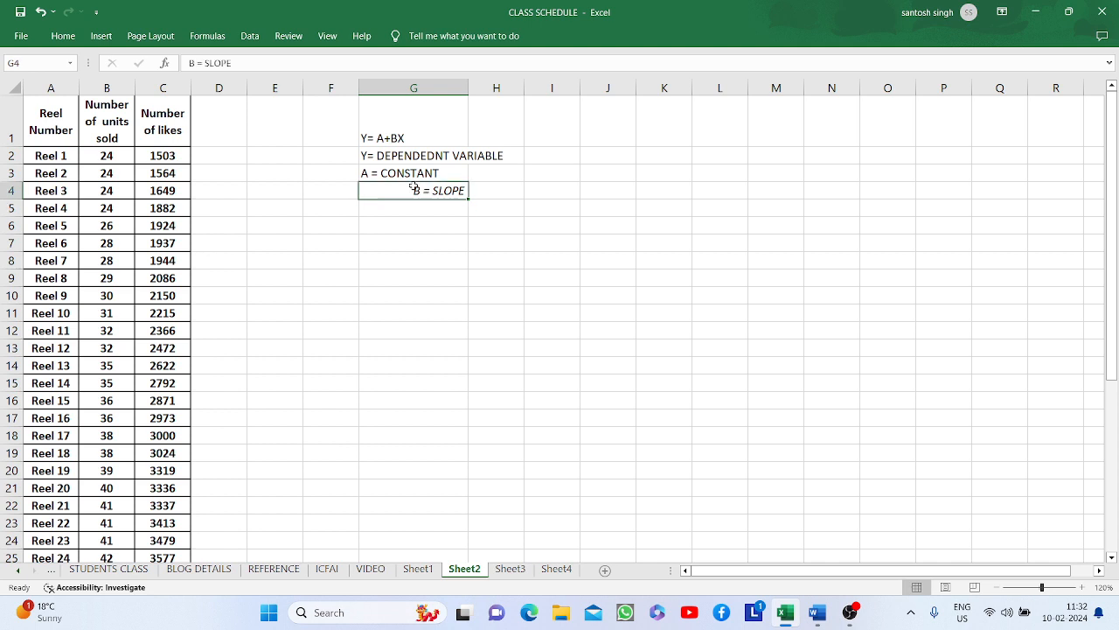
{"action": "left_click", "coordinate": [62, 37]}
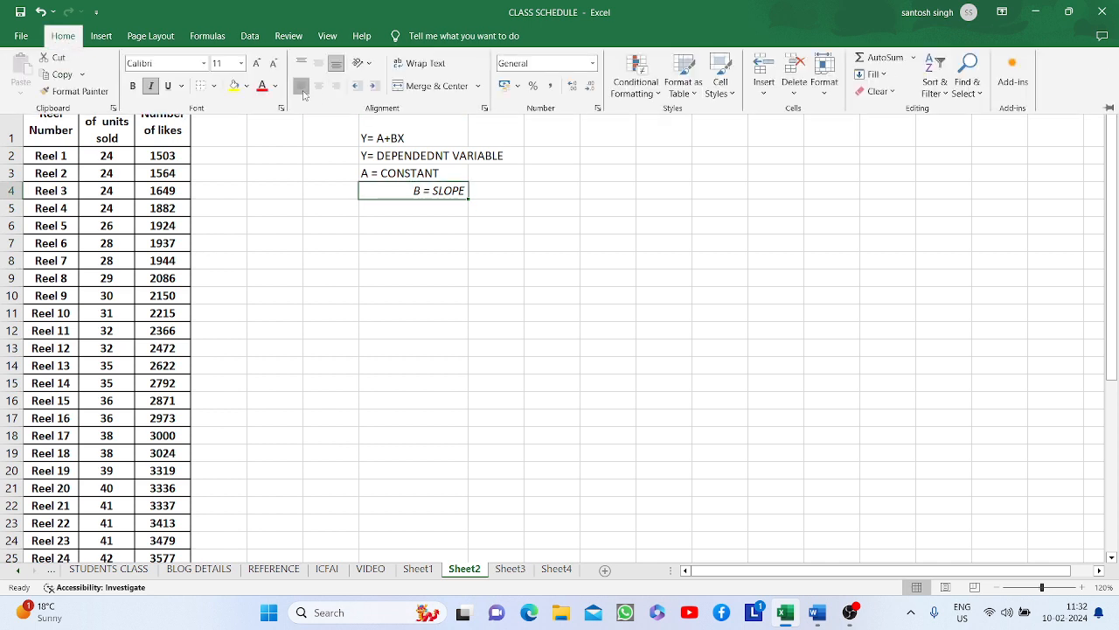
{"action": "left_click", "coordinate": [300, 85]}
Step: Enter "X= INDEPENDENT VARIABLE" in cell G5 as the explanation of the last equation term
{"action": "left_click", "coordinate": [386, 207]}
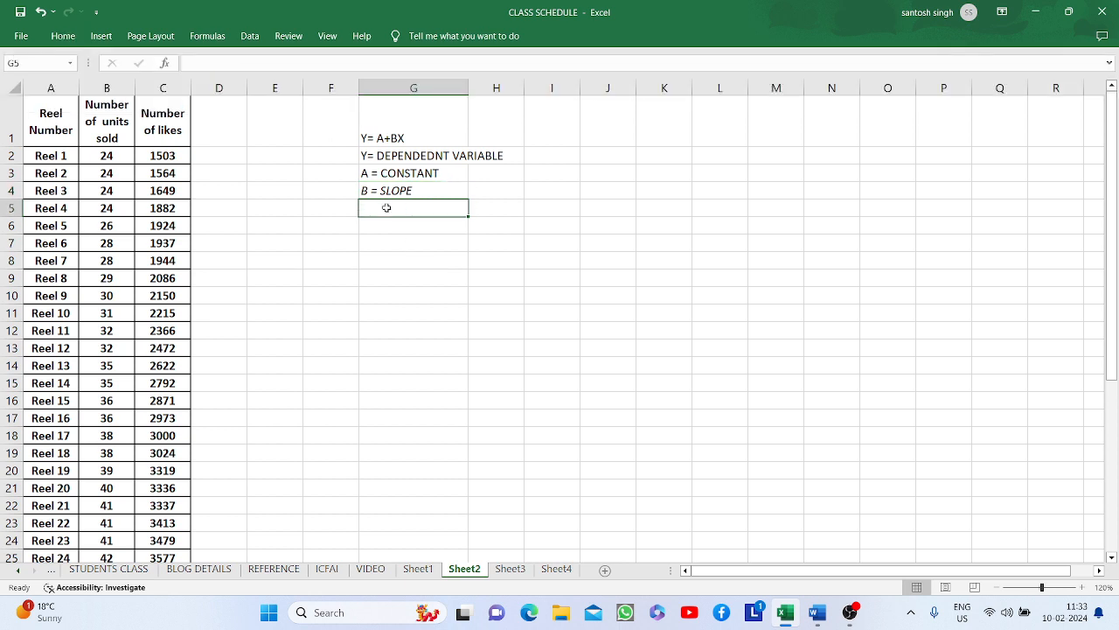
{"action": "type", "text": "X="}
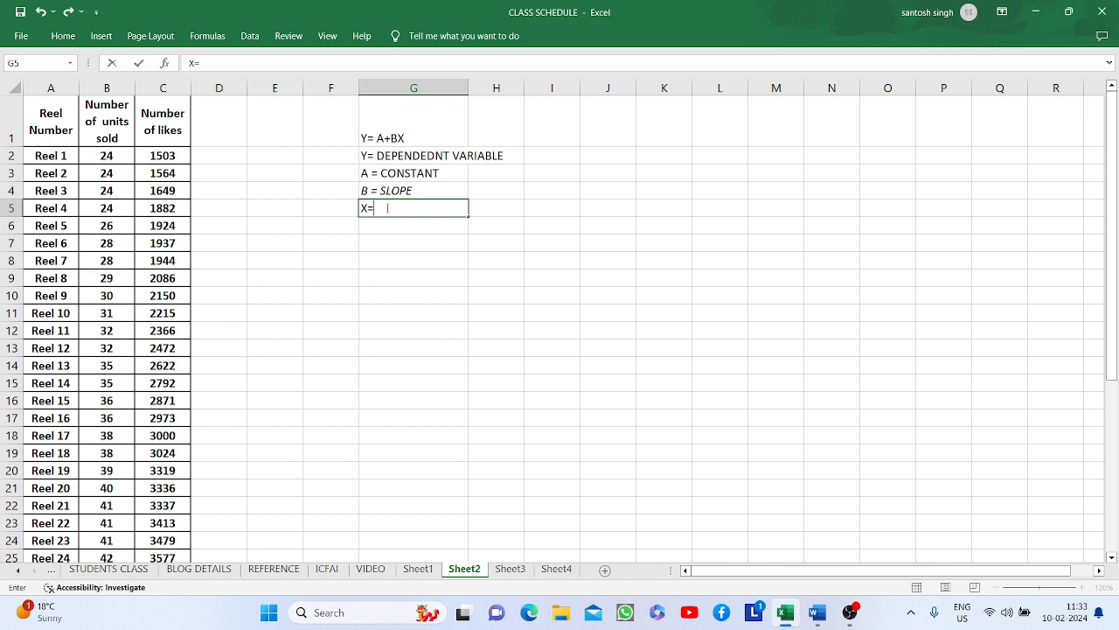
{"action": "type", "text": " INDEPENDENT"}
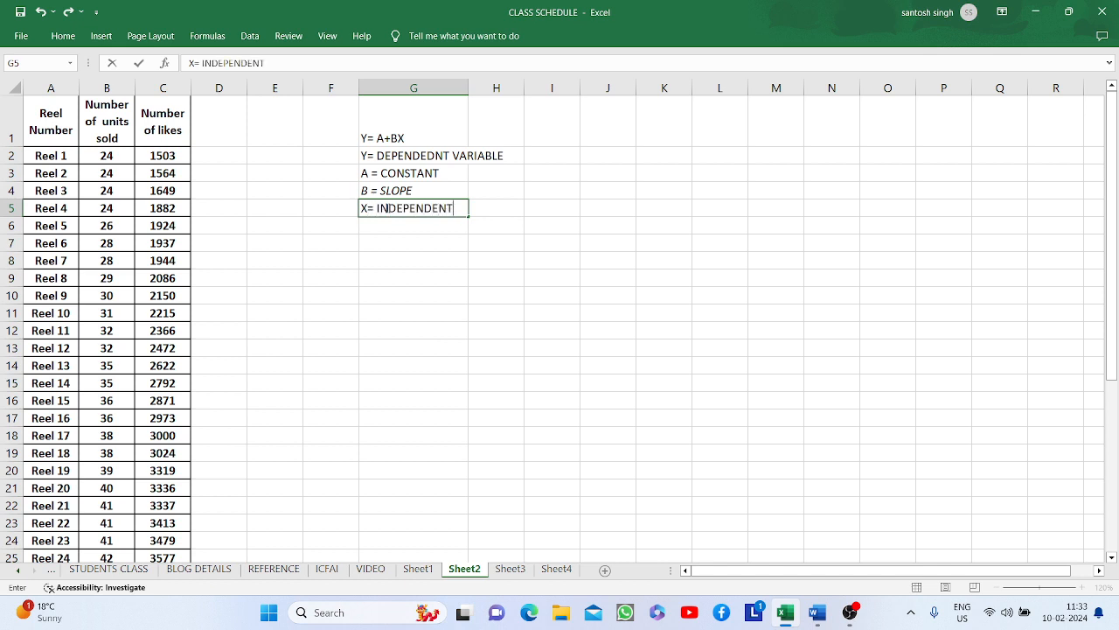
{"action": "type", "text": " VARIABLE"}
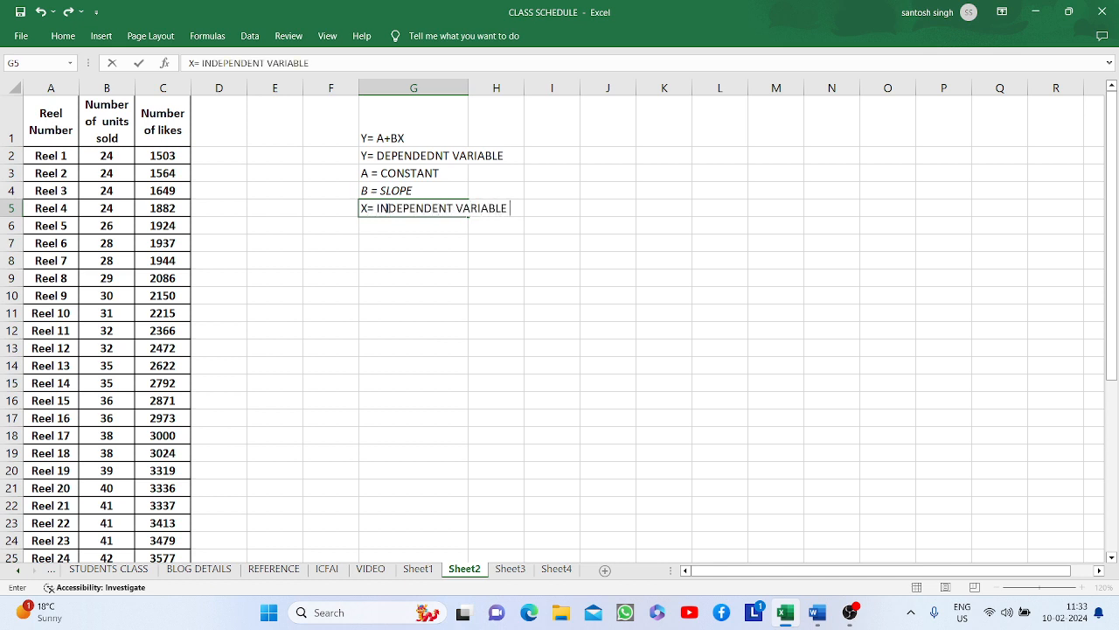
{"action": "left_click", "coordinate": [409, 238]}
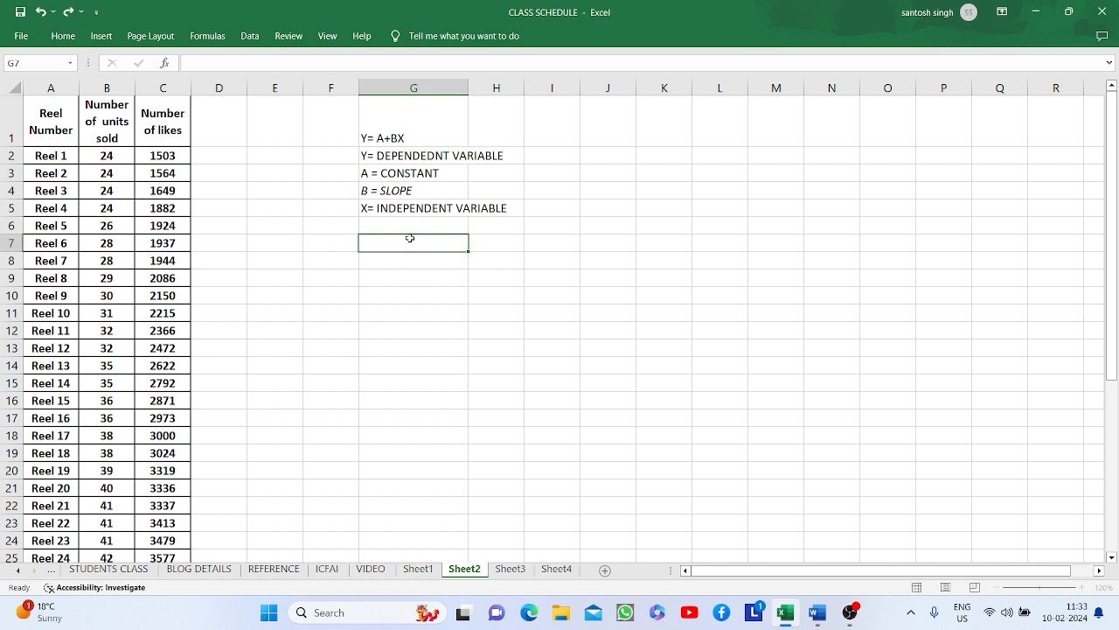
Step: Mark the likes column as the independent variable by extending the header in C1 to "Number of likes = X"
{"action": "left_click", "coordinate": [159, 118]}
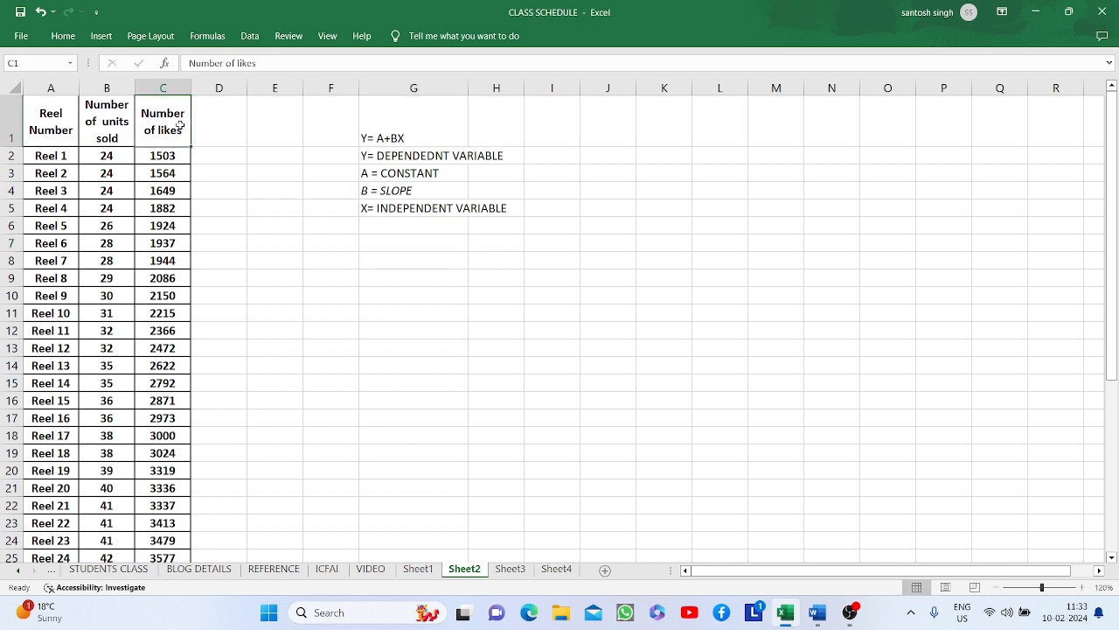
{"action": "double_click", "coordinate": [186, 130]}
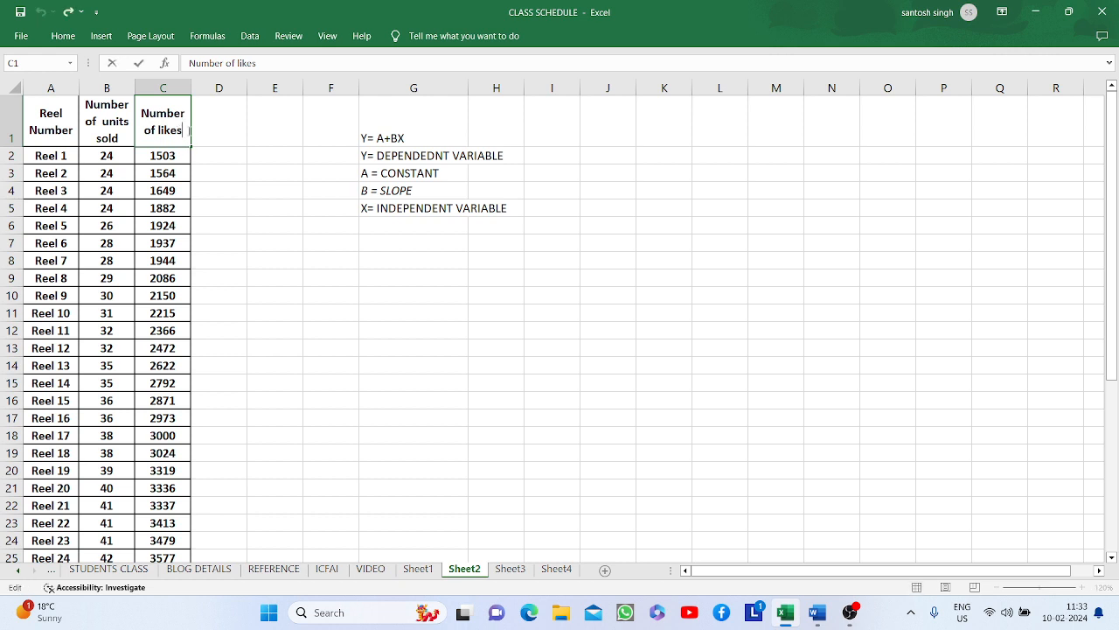
{"action": "type", "text": "="}
{"action": "key", "text": "Caps_Lock"}
{"action": "type", "text": "X"}
{"action": "key", "text": "Return"}
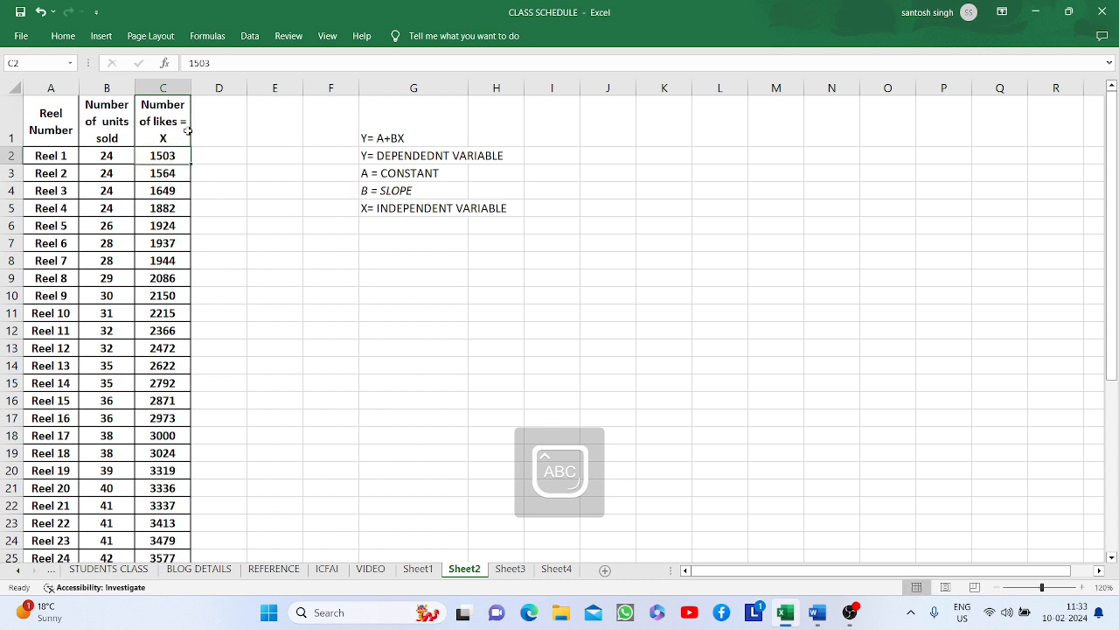
Step: Mark the units sold column as the dependent variable by appending "= Y" to the header in B1
{"action": "left_click", "coordinate": [112, 138]}
{"action": "double_click", "coordinate": [112, 139]}
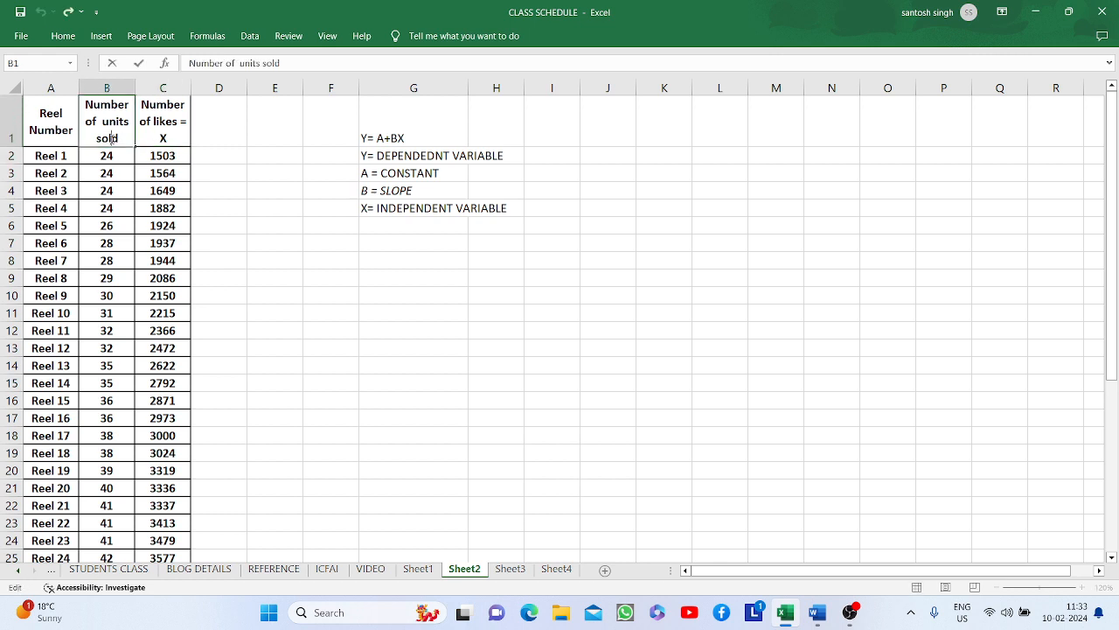
{"action": "type", "text": "= Y"}
{"action": "key", "text": "Return"}
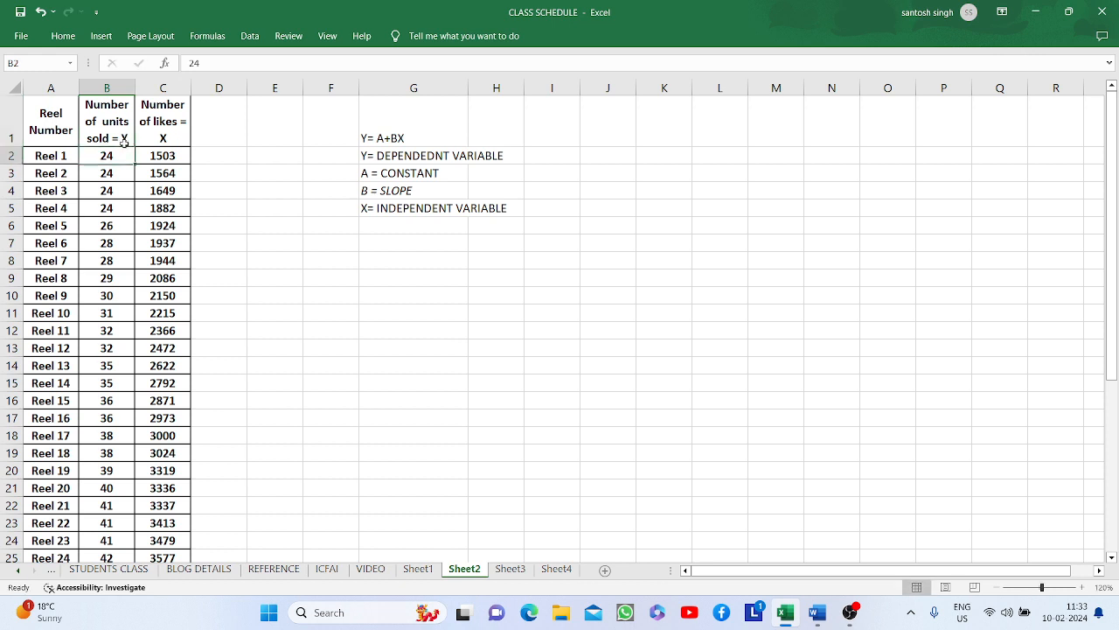
Step: Label the two regression parameters by entering "A" in cell H7 and "B" in cell H8
{"action": "left_click", "coordinate": [371, 239]}
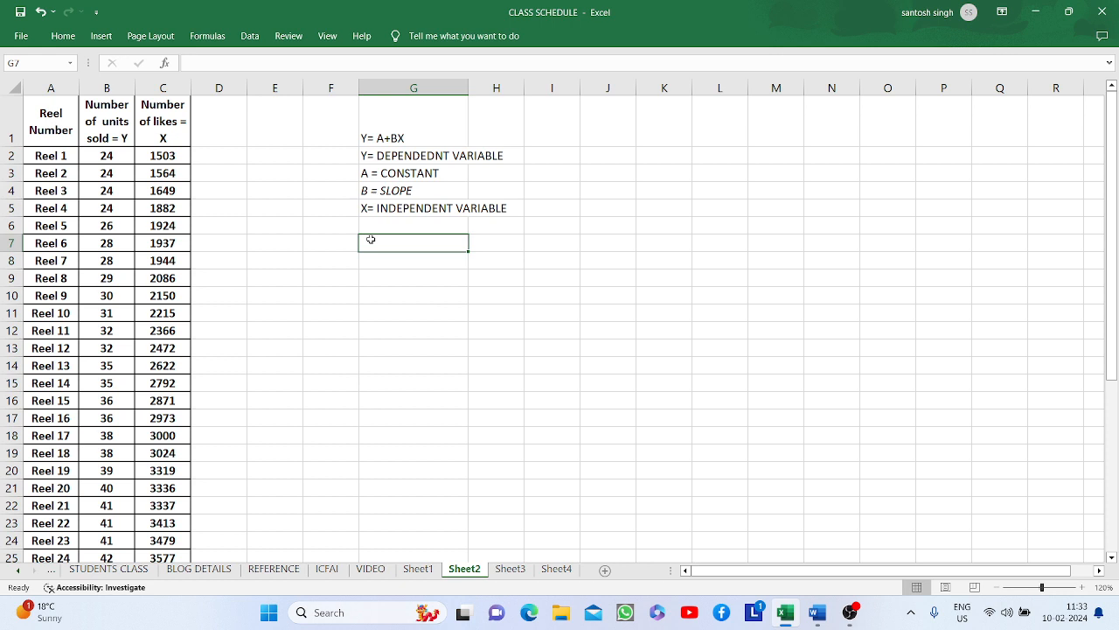
{"action": "left_click", "coordinate": [392, 140]}
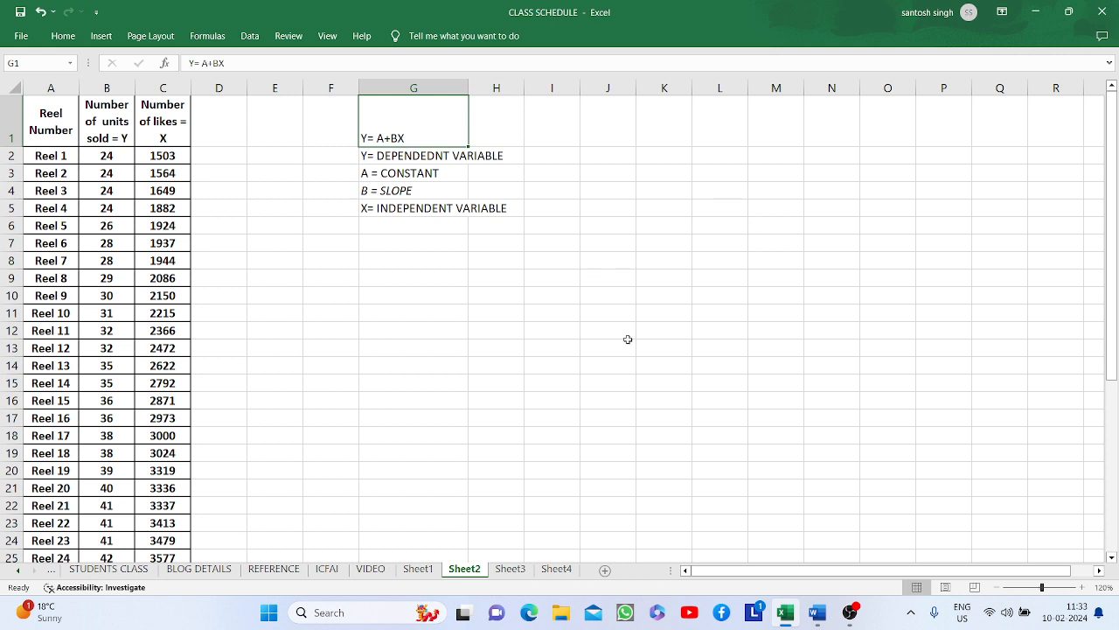
{"action": "left_click", "coordinate": [471, 244]}
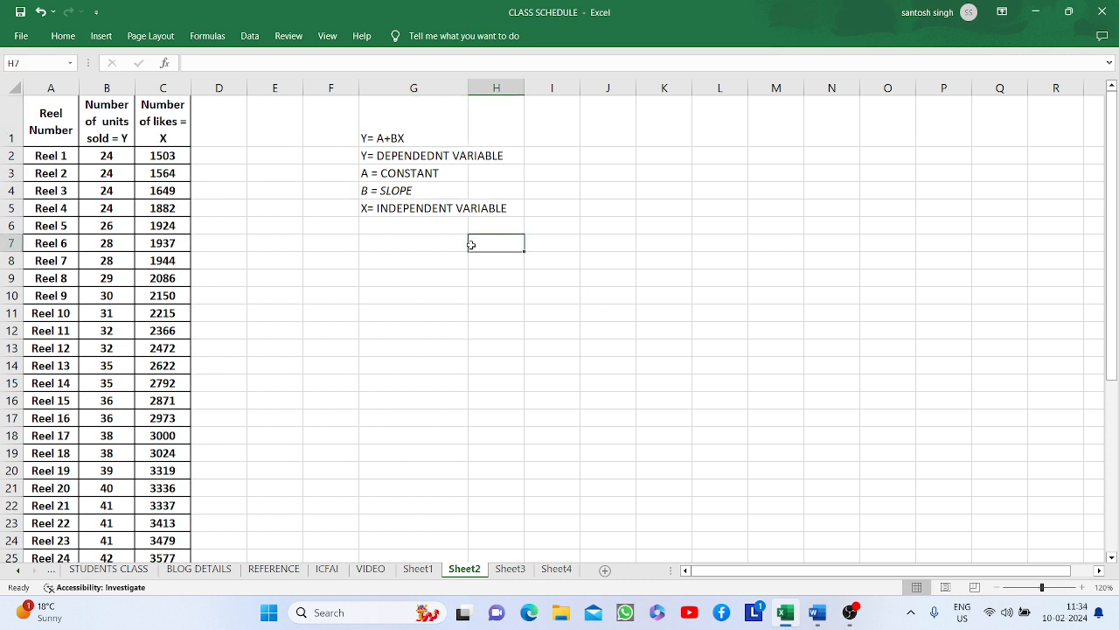
{"action": "type", "text": "A"}
{"action": "key", "text": "Return"}
{"action": "type", "text": "B"}
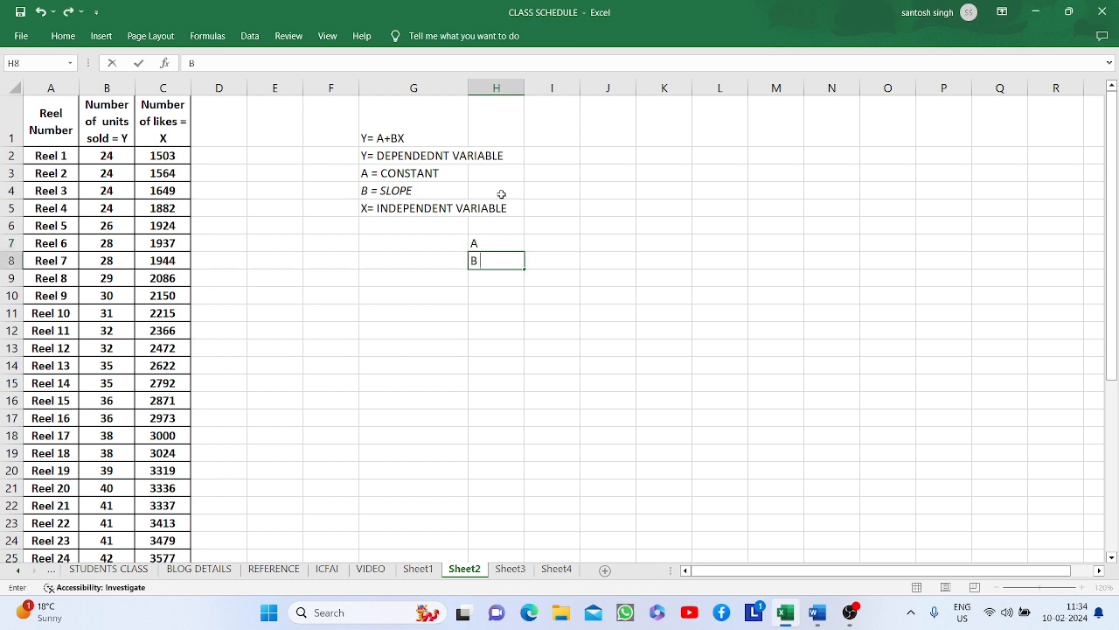
{"action": "left_click", "coordinate": [558, 240]}
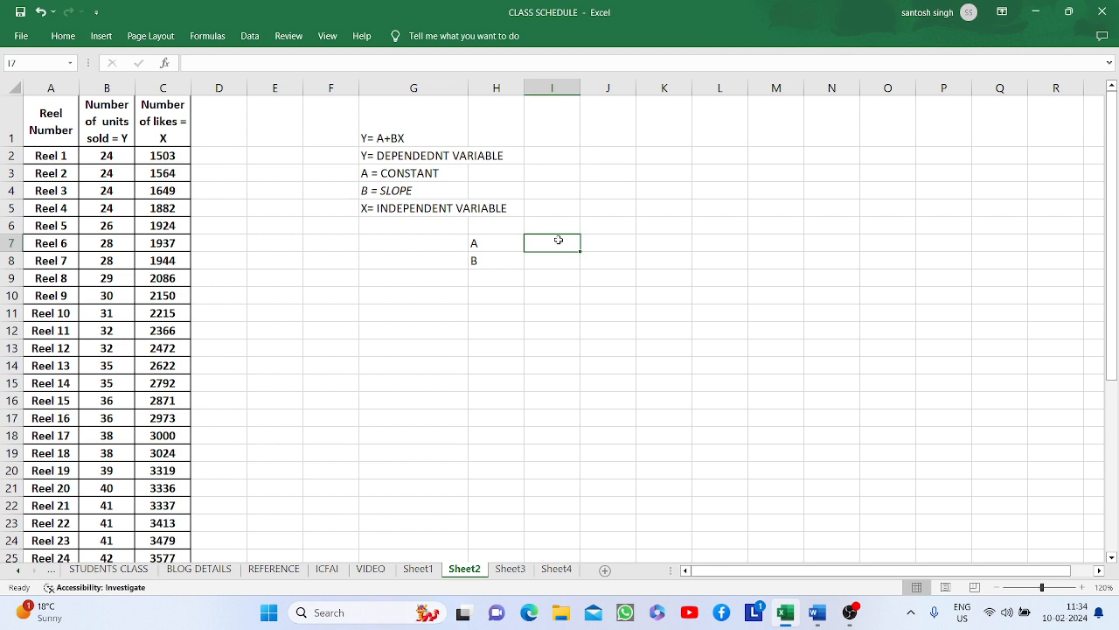
Step: Describe parameter A by entering "INTERCEPT / CONSTANT" in cell I7
{"action": "left_click", "coordinate": [421, 135]}
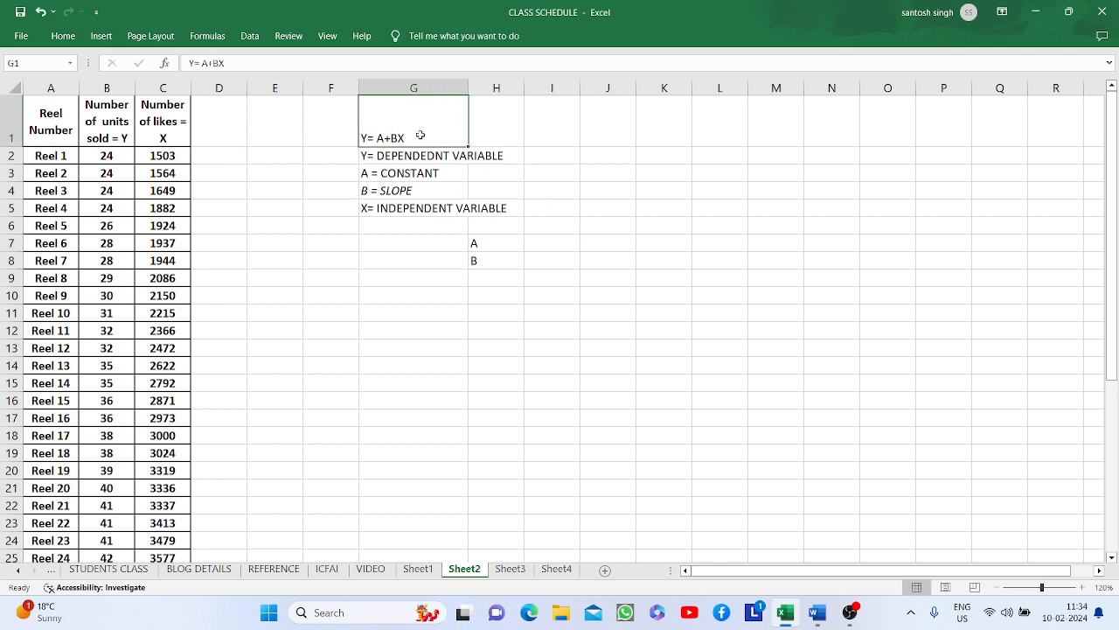
{"action": "left_click", "coordinate": [544, 244]}
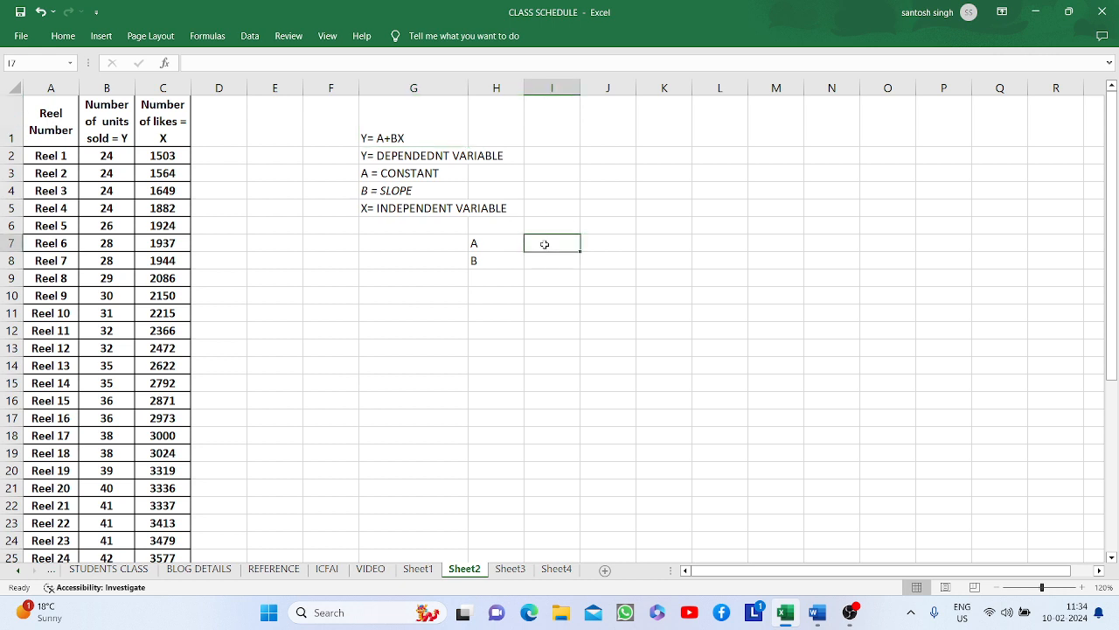
{"action": "type", "text": "INTERC"}
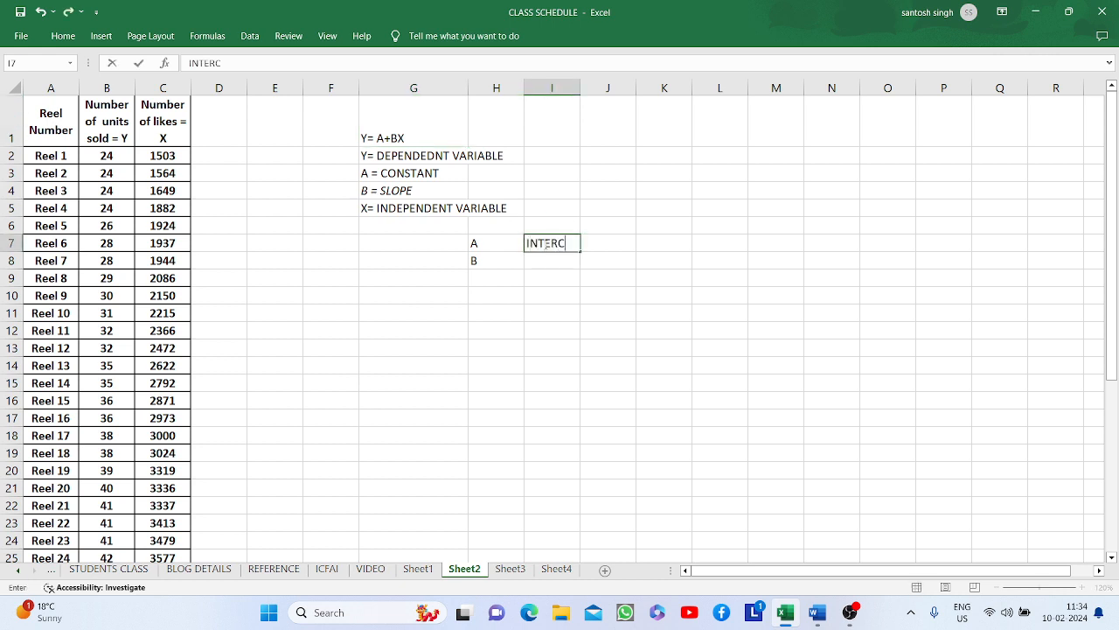
{"action": "type", "text": "EPT / CONSTANT"}
Step: Start an INTERCEPT formula in cell L7 on the intercept row
{"action": "key", "text": "Tab"}
{"action": "key", "text": "Tab"}
{"action": "key", "text": "Tab"}
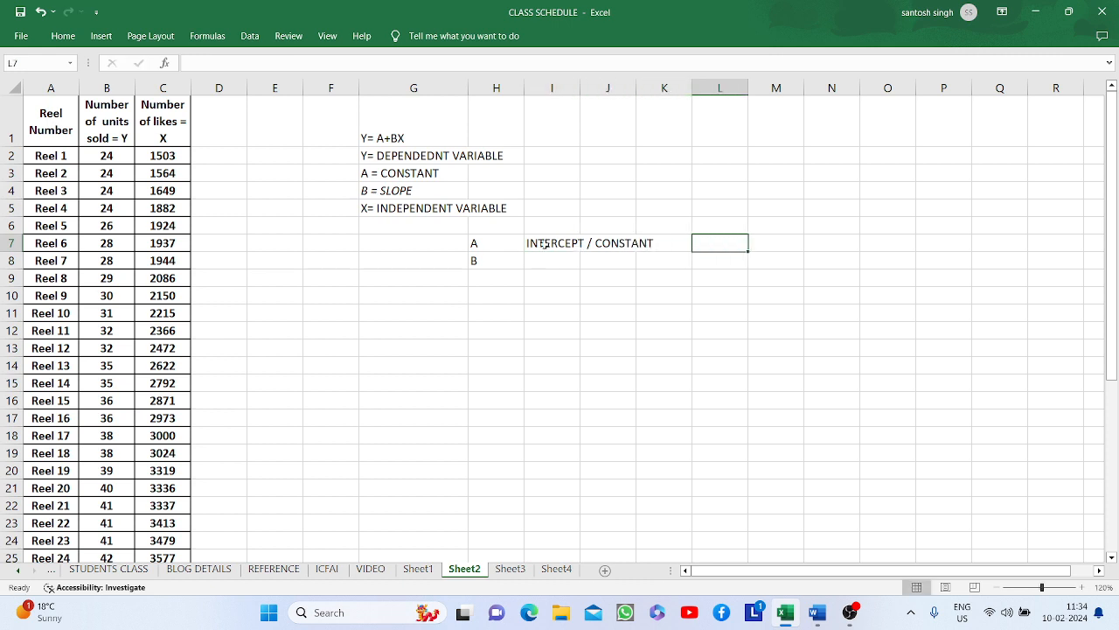
{"action": "type", "text": "="}
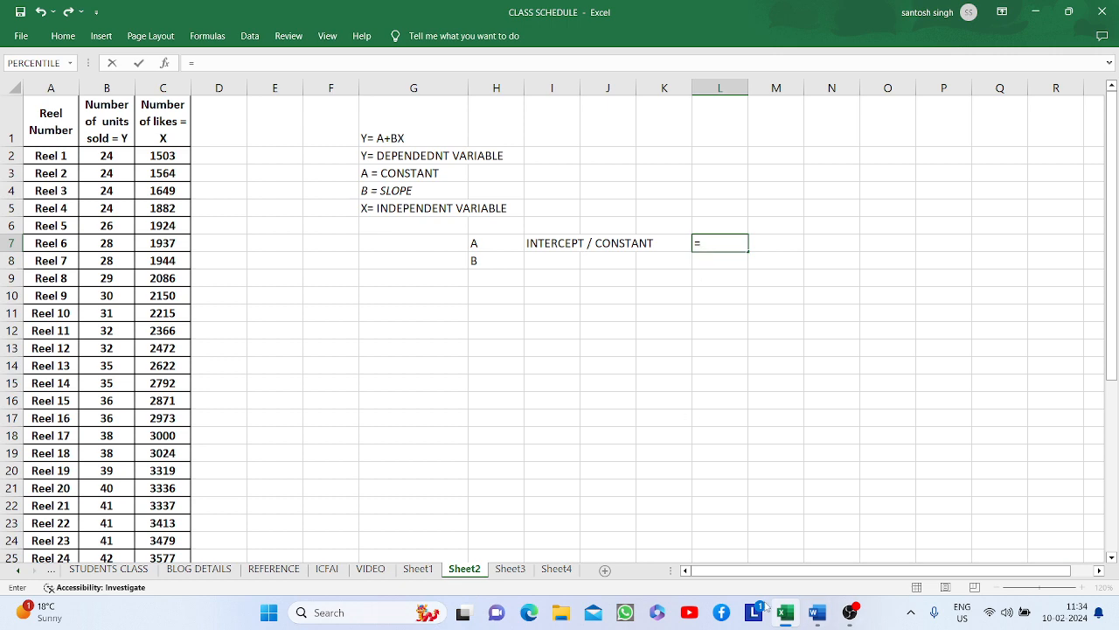
{"action": "left_click", "coordinate": [817, 613]}
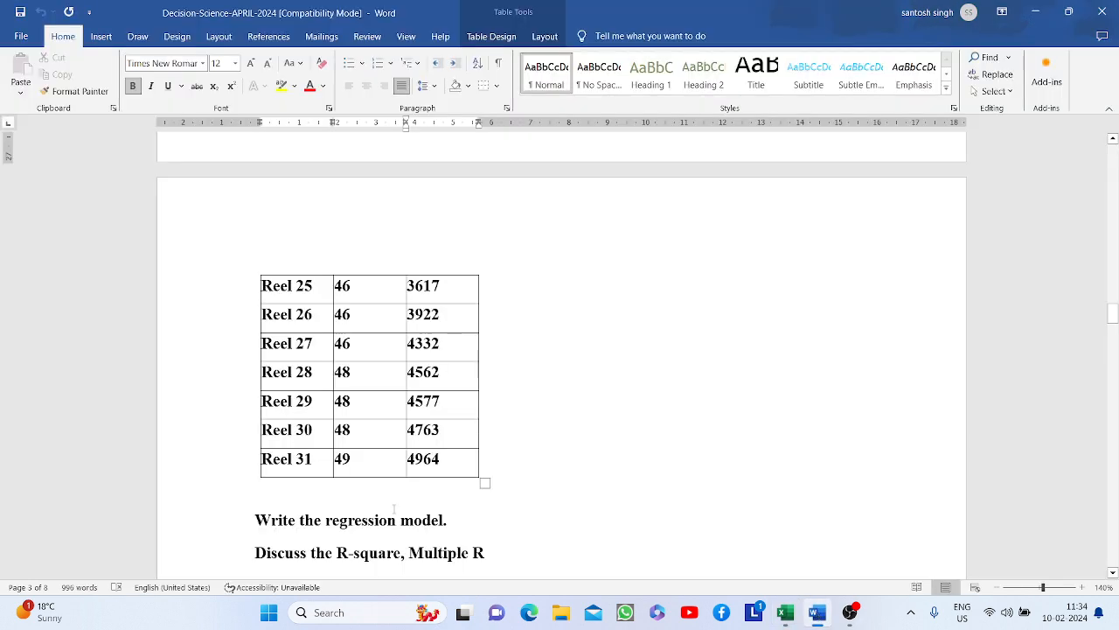
{"action": "key", "text": "alt+Tab"}
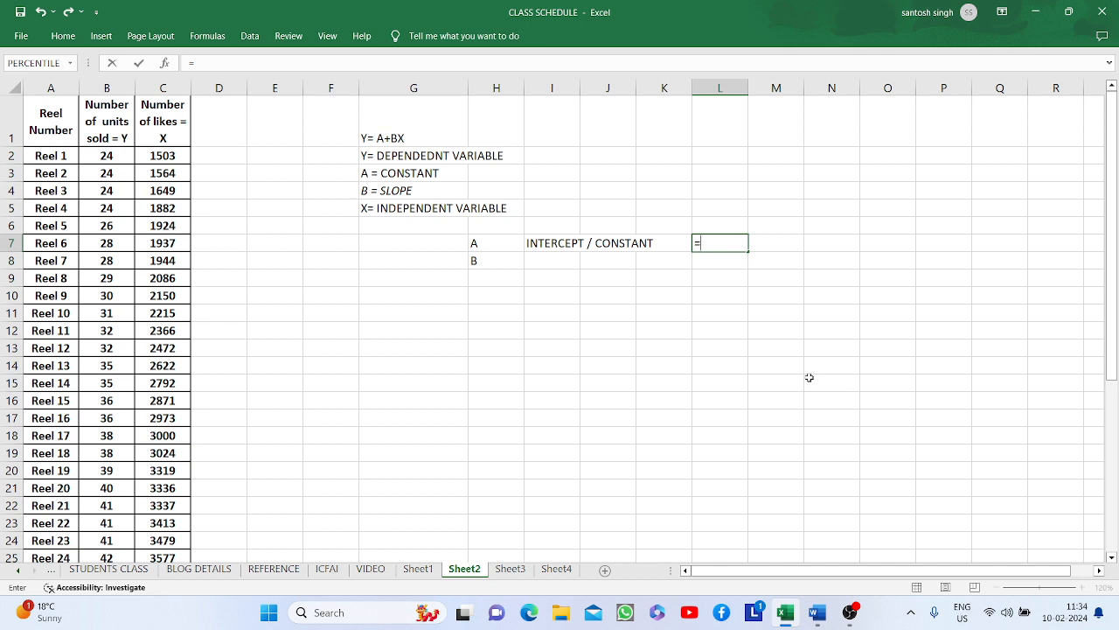
{"action": "type", "text": "INTER"}
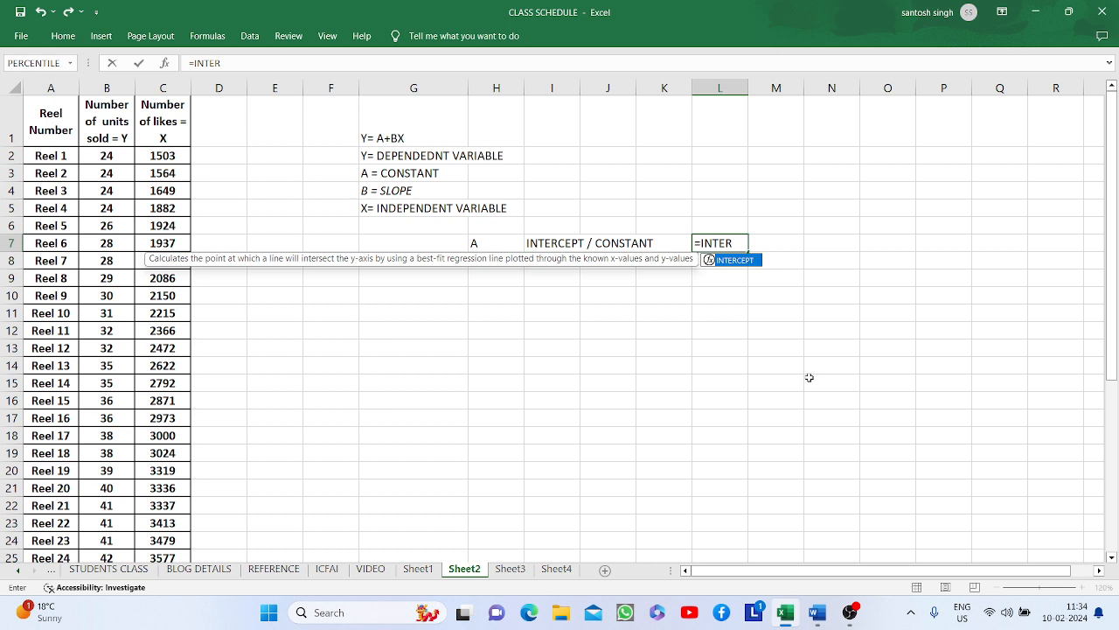
{"action": "key", "text": "Return"}
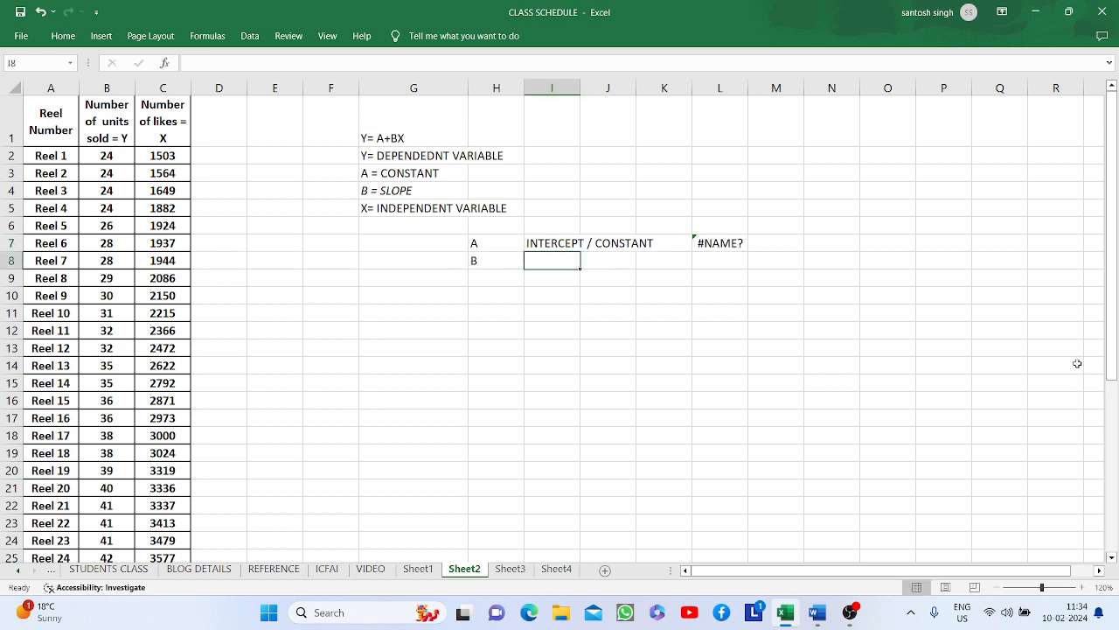
{"action": "left_click", "coordinate": [723, 245]}
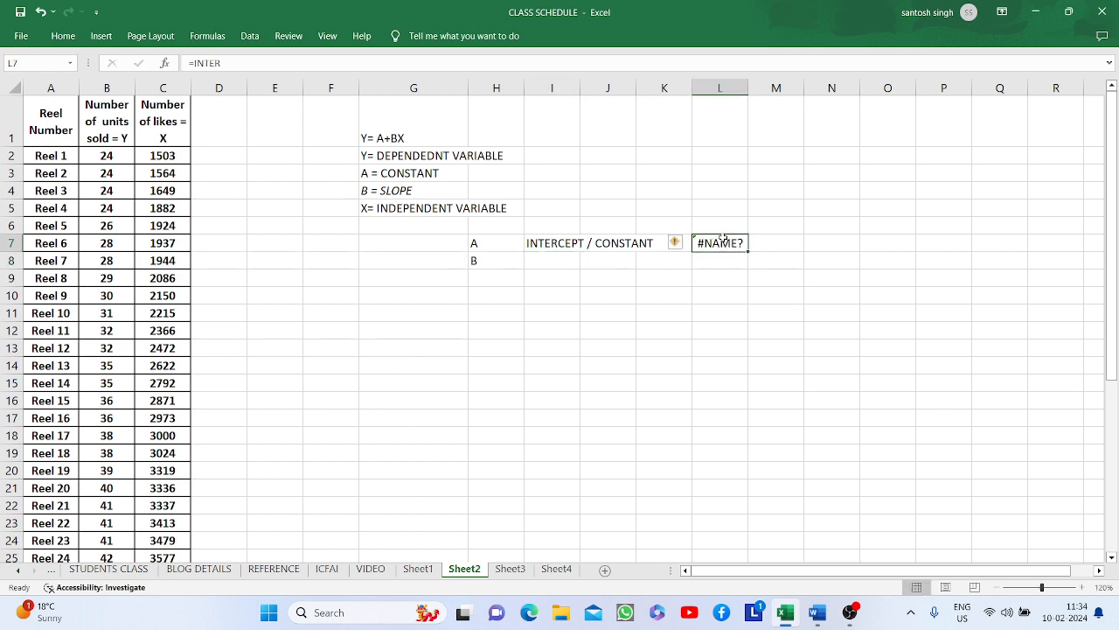
{"action": "double_click", "coordinate": [736, 244]}
{"action": "type", "text": "CEPT"}
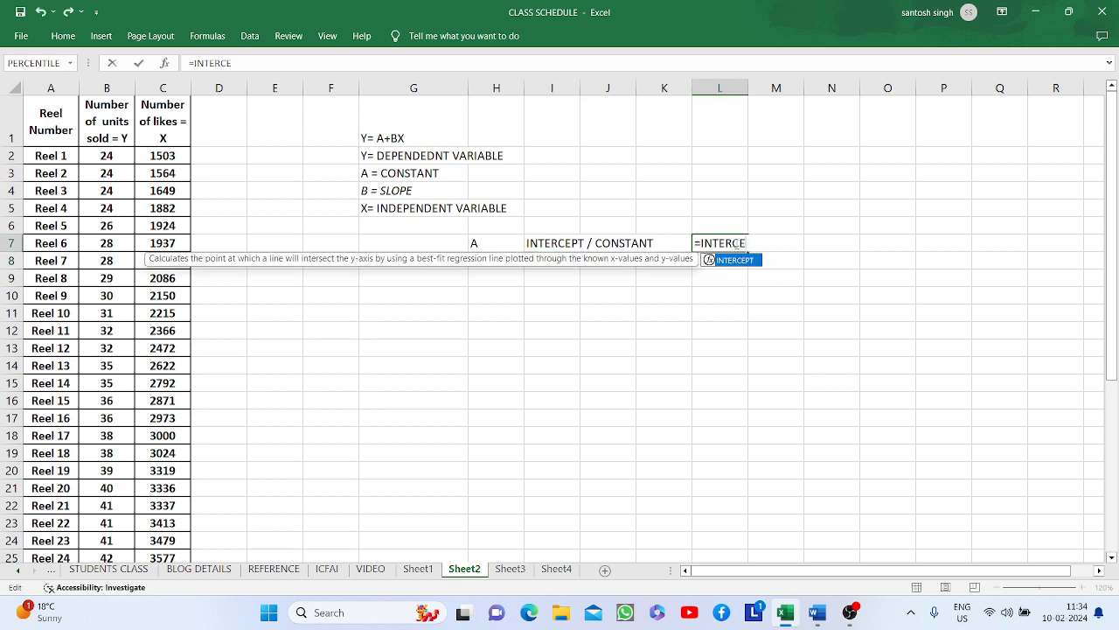
{"action": "double_click", "coordinate": [735, 260]}
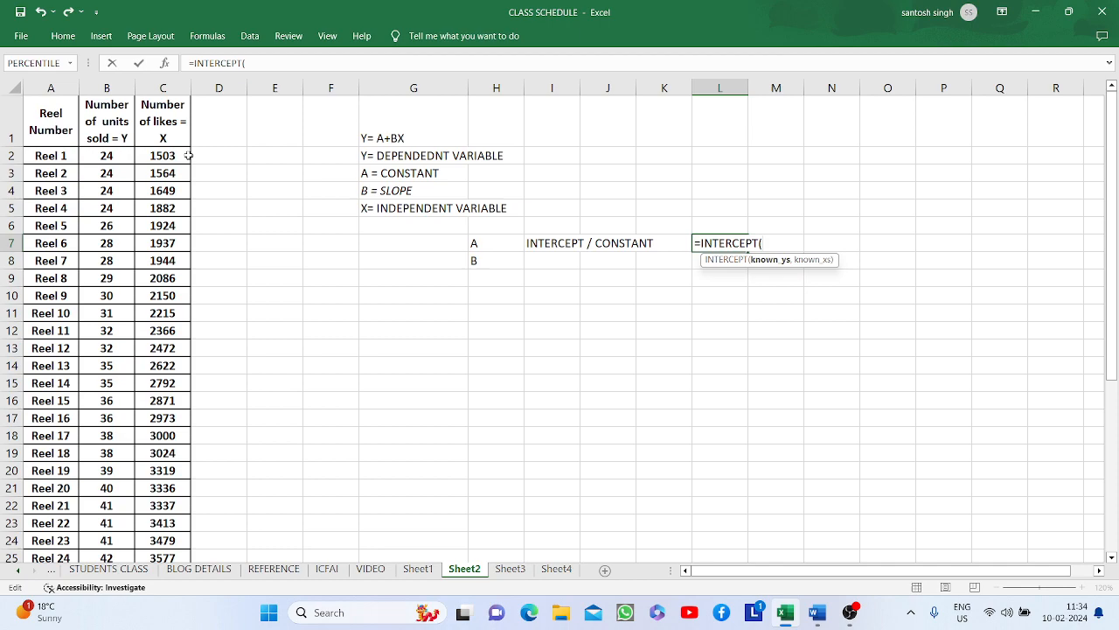
Step: Supply the units sold in B2:B32 as the known y values of the INTERCEPT formula
{"action": "left_click", "coordinate": [109, 155]}
{"action": "key", "text": "shift+Down"}
{"action": "key", "text": "shift+Down"}
{"action": "key", "text": "shift+Down"}
{"action": "key", "text": "shift+Down"}
{"action": "key", "text": "shift+Down"}
{"action": "key", "text": "shift+Down"}
{"action": "key", "text": "shift+Down"}
{"action": "key", "text": "shift+Down"}
{"action": "key", "text": "shift+Down"}
{"action": "key", "text": "shift+Down"}
{"action": "key", "text": "shift+Down"}
{"action": "key", "text": "shift+Down"}
{"action": "key", "text": "shift+Down"}
{"action": "key", "text": "shift+Down"}
{"action": "key", "text": "shift+Down"}
{"action": "key", "text": "shift+Down"}
{"action": "key", "text": "shift+Down"}
{"action": "key", "text": "shift+Down"}
{"action": "key", "text": "shift+Down"}
{"action": "key", "text": "shift+Down"}
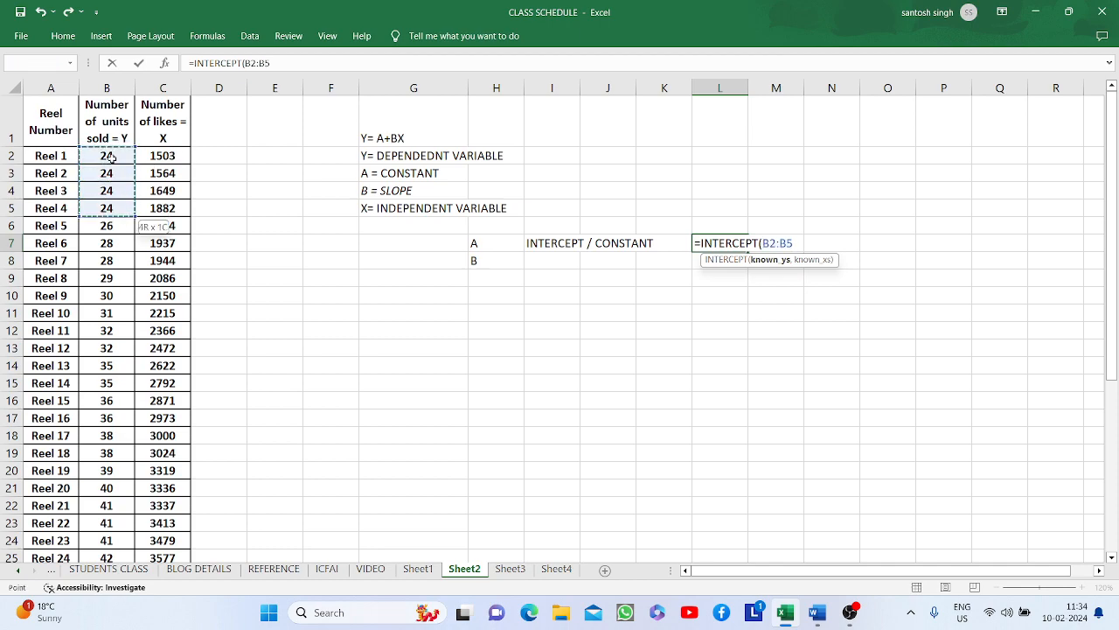
{"action": "key", "text": "shift+Down"}
{"action": "key", "text": "shift+Down"}
{"action": "key", "text": "shift+Down"}
{"action": "key", "text": "shift+Down"}
{"action": "key", "text": "shift+Down"}
{"action": "key", "text": "shift+Down"}
{"action": "key", "text": "shift+Down"}
{"action": "key", "text": "shift+Down"}
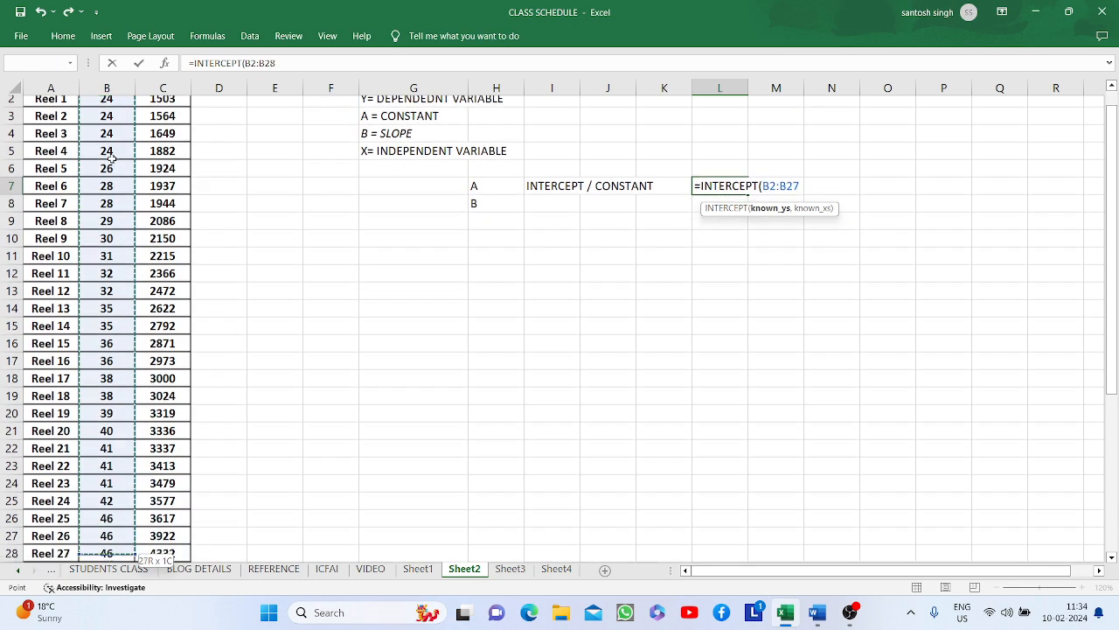
{"action": "key", "text": "shift+Up"}
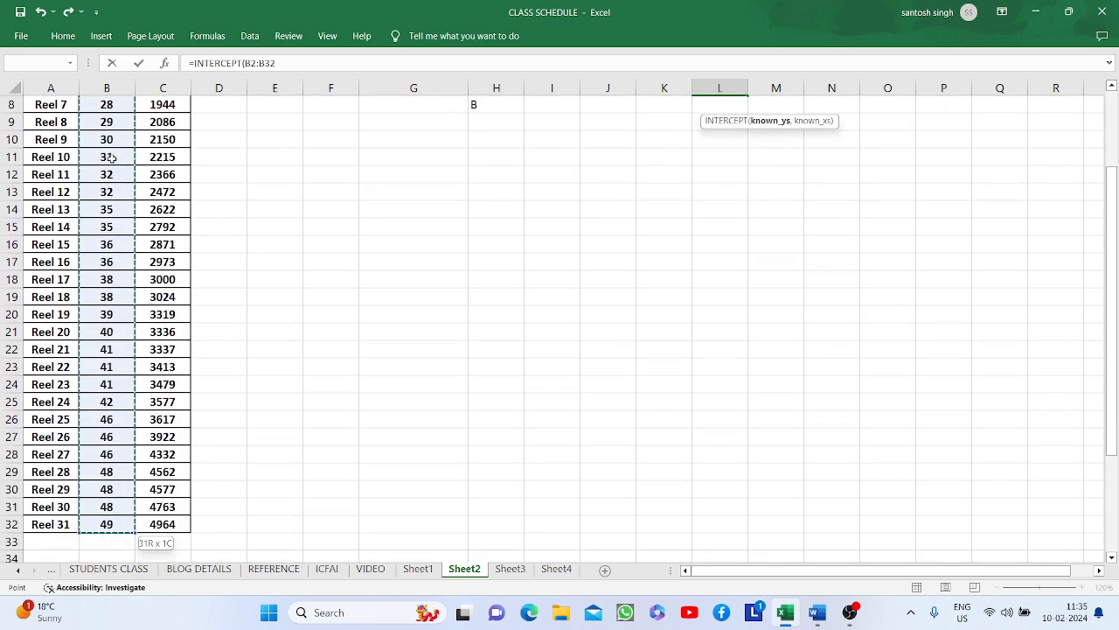
{"action": "type", "text": ","}
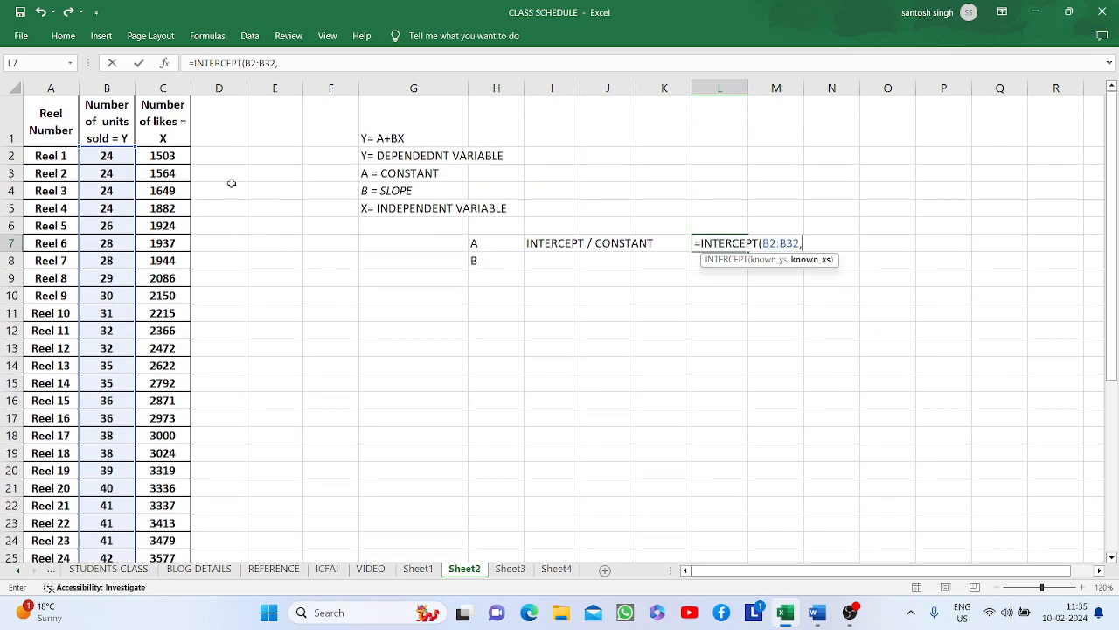
Step: Supply the likes in C2:C32 as the known x values and complete the INTERCEPT formula in L7
{"action": "left_click", "coordinate": [164, 155]}
{"action": "key", "text": "shift+Down"}
{"action": "key", "text": "shift+Down"}
{"action": "key", "text": "shift+Down"}
{"action": "key", "text": "shift+Down"}
{"action": "key", "text": "shift+Down"}
{"action": "key", "text": "shift+Down"}
{"action": "key", "text": "shift+Down"}
{"action": "key", "text": "shift+Down"}
{"action": "key", "text": "shift+Down"}
{"action": "key", "text": "shift+Down"}
{"action": "key", "text": "shift+Down"}
{"action": "key", "text": "shift+Down"}
{"action": "key", "text": "shift+Down"}
{"action": "key", "text": "shift+Down"}
{"action": "key", "text": "shift+Down"}
{"action": "key", "text": "shift+Down"}
{"action": "key", "text": "shift+Down"}
{"action": "key", "text": "shift+Down"}
{"action": "key", "text": "shift+Down"}
{"action": "key", "text": "shift+Down"}
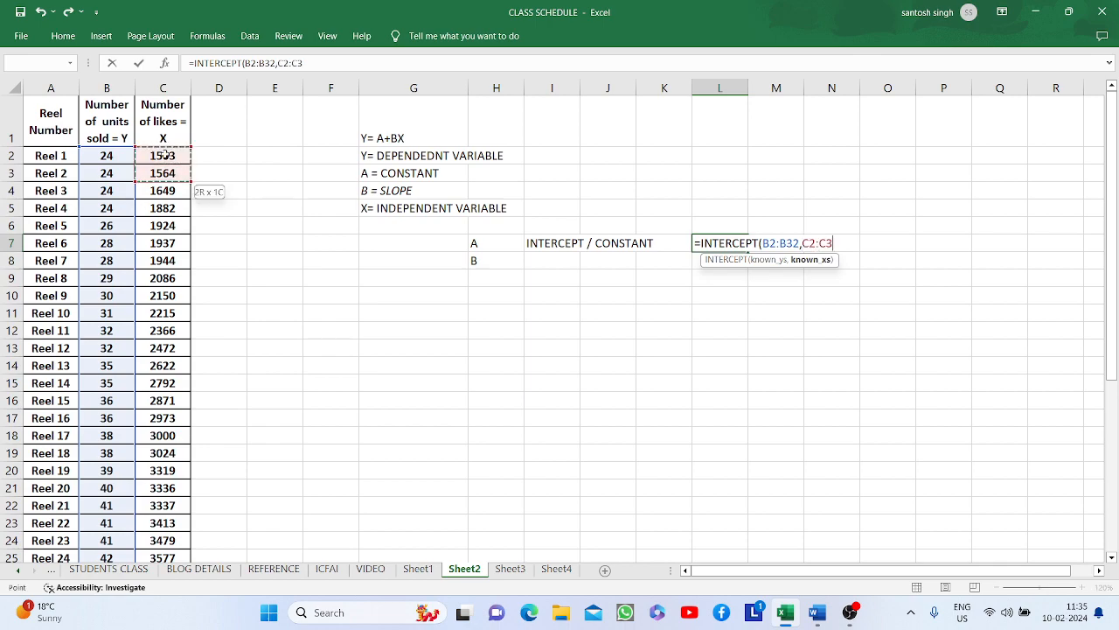
{"action": "key", "text": "shift+Down"}
{"action": "key", "text": "shift+Down"}
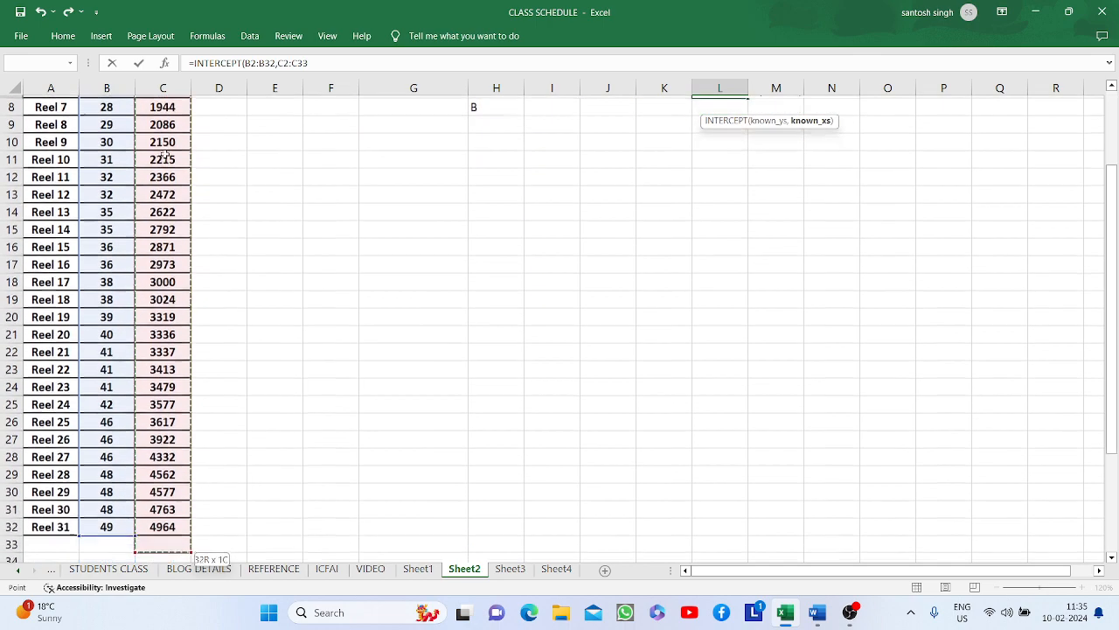
{"action": "scroll", "coordinate": [325, 180], "scroll_direction": "up", "scroll_amount": 3}
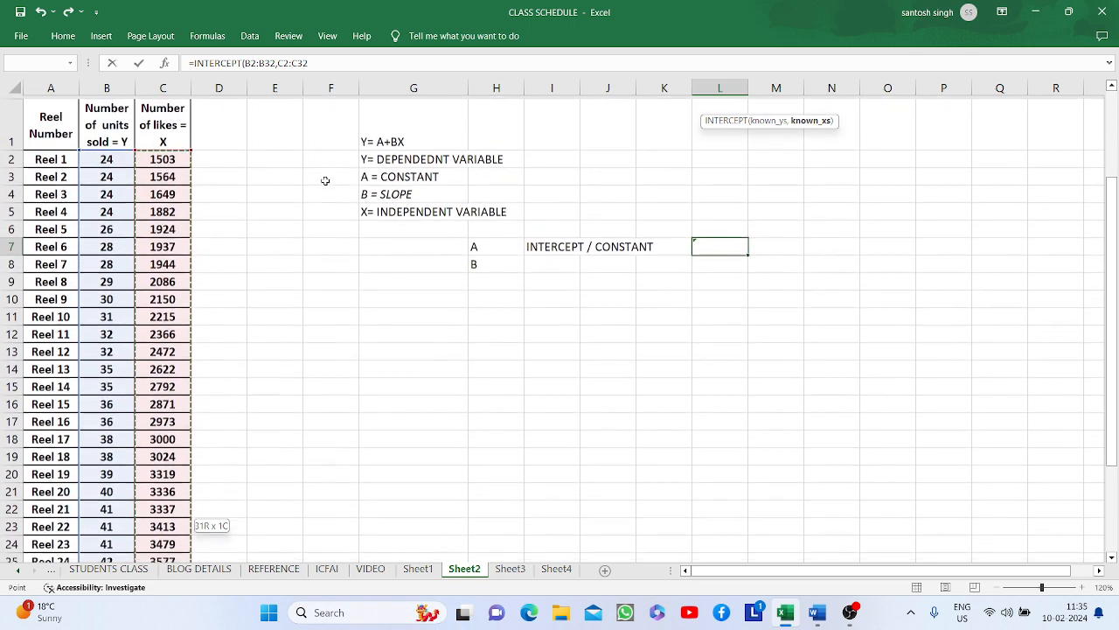
{"action": "left_click", "coordinate": [324, 63]}
{"action": "type", "text": ")"}
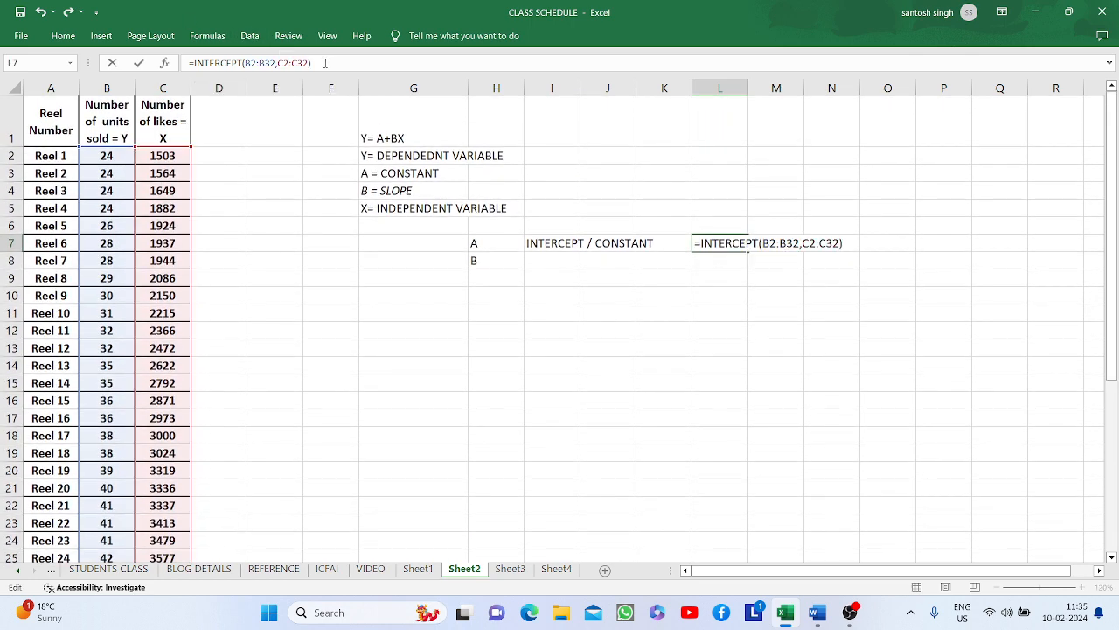
{"action": "key", "text": "Return"}
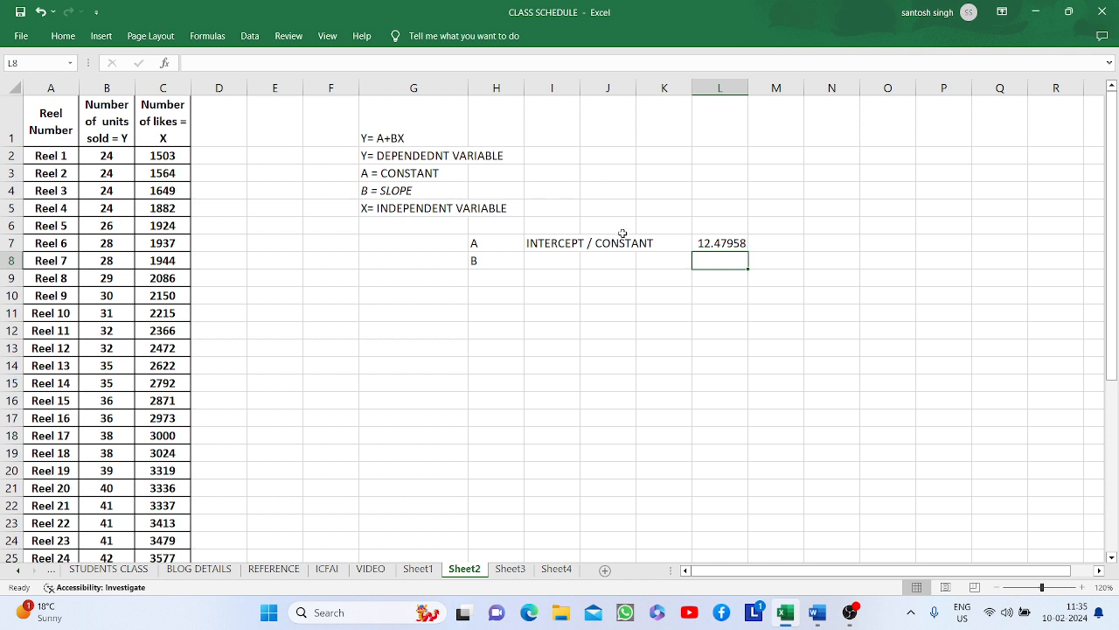
Step: Describe parameter B by entering "SLOPE / BETA COEFFECIENT" in cell I8
{"action": "left_click", "coordinate": [556, 257]}
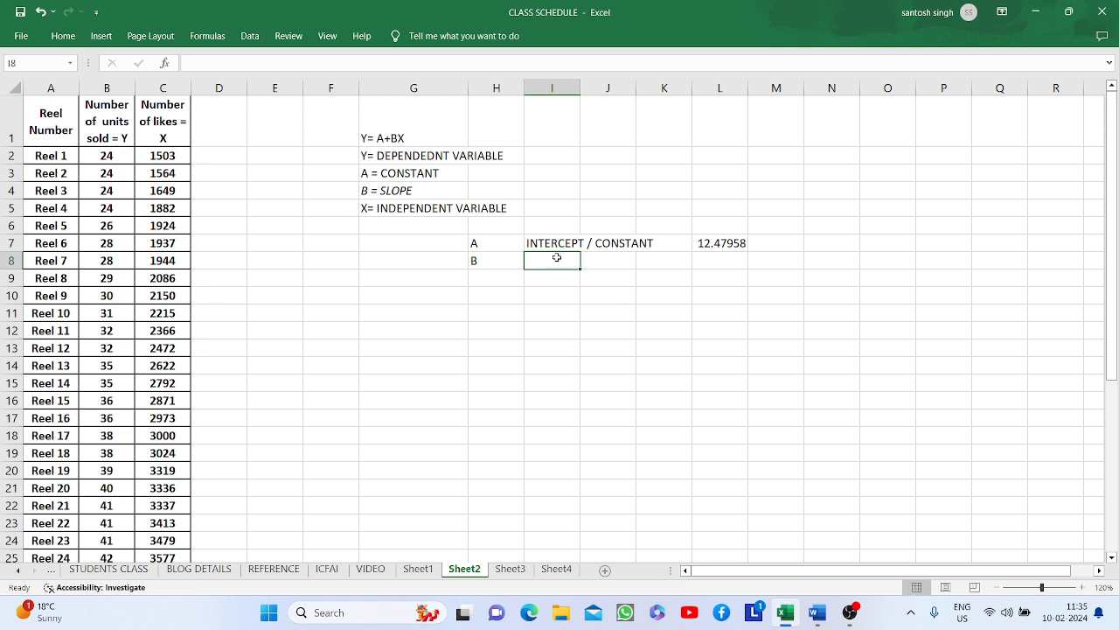
{"action": "type", "text": "SLOPE"}
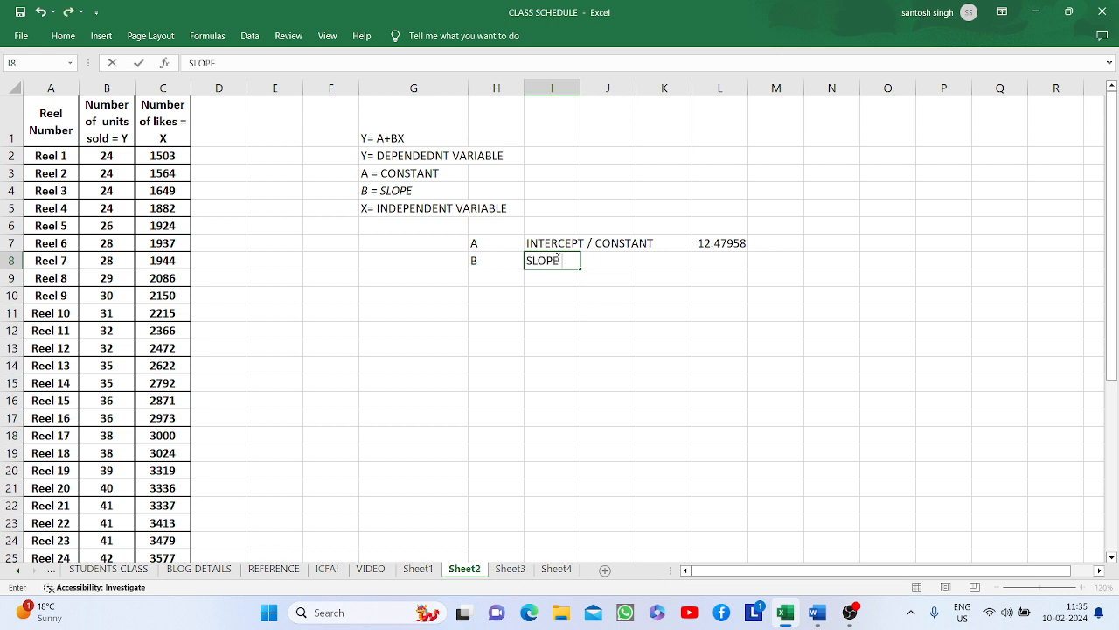
{"action": "type", "text": " / BETA COEFFECIENT"}
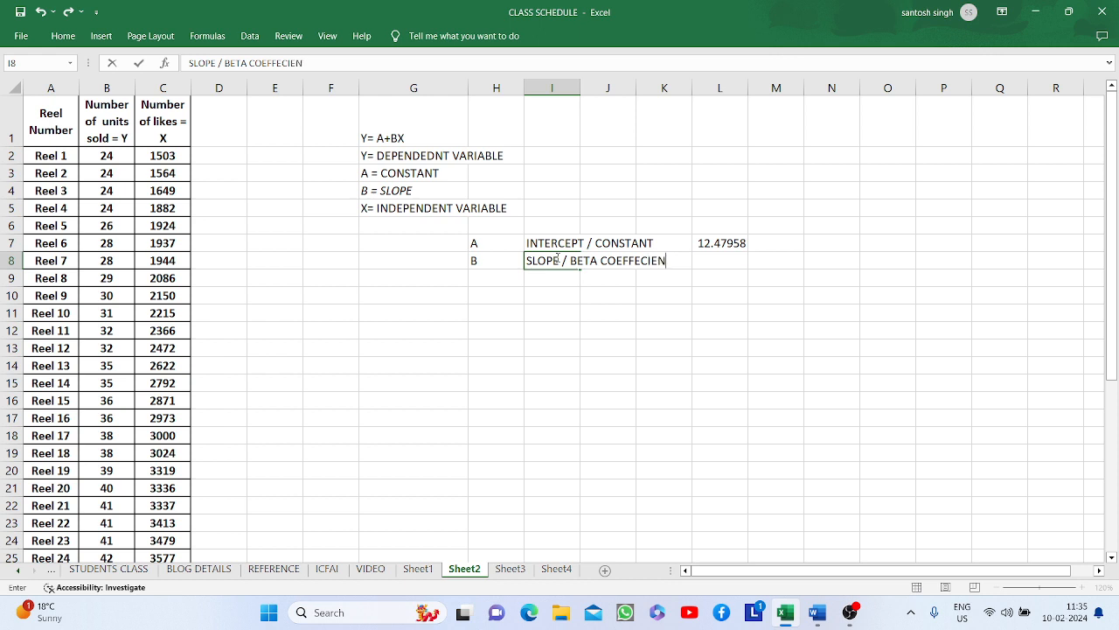
Step: Start a SLOPE formula in cell L8 with the units sold in B2:B32 as the known y values
{"action": "key", "text": "Right"}
{"action": "key", "text": "Right"}
{"action": "key", "text": "Right"}
{"action": "type", "text": "="}
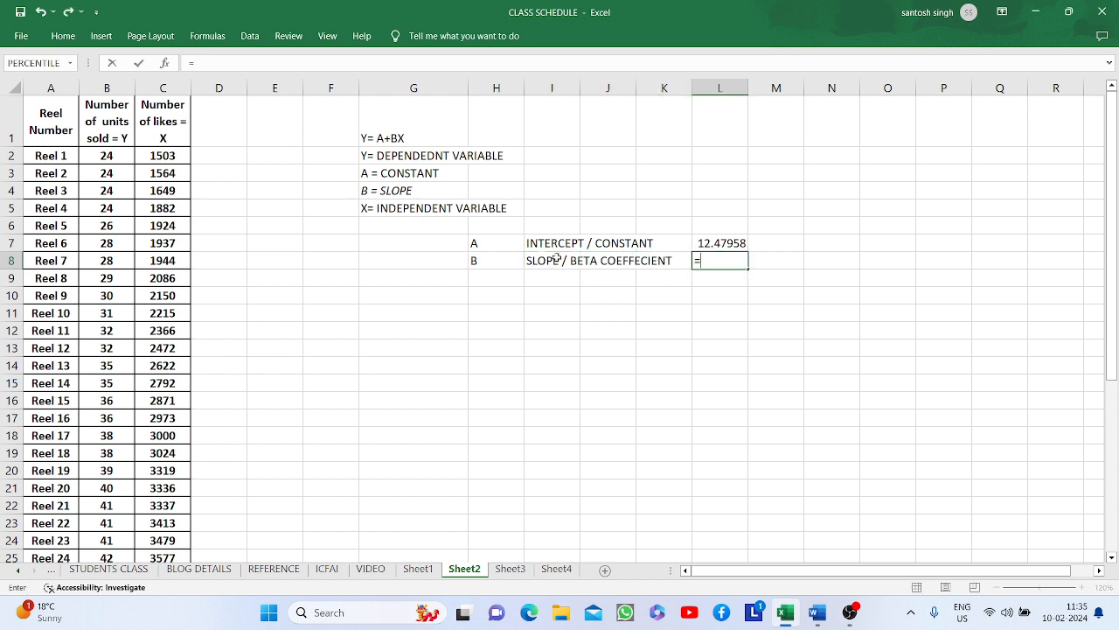
{"action": "type", "text": "SLOPE"}
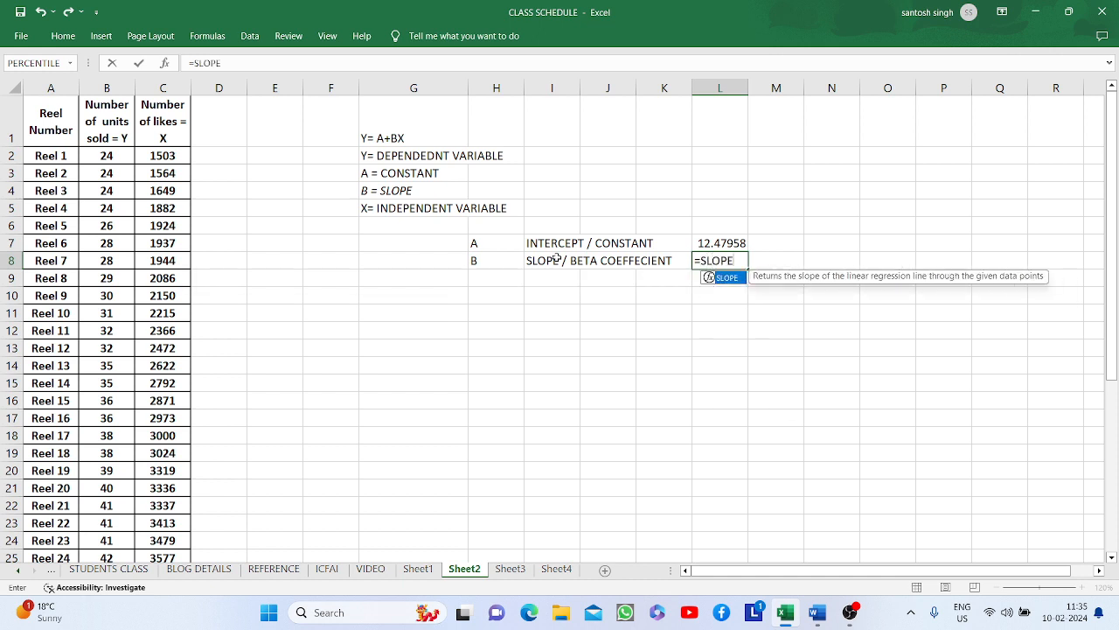
{"action": "type", "text": "("}
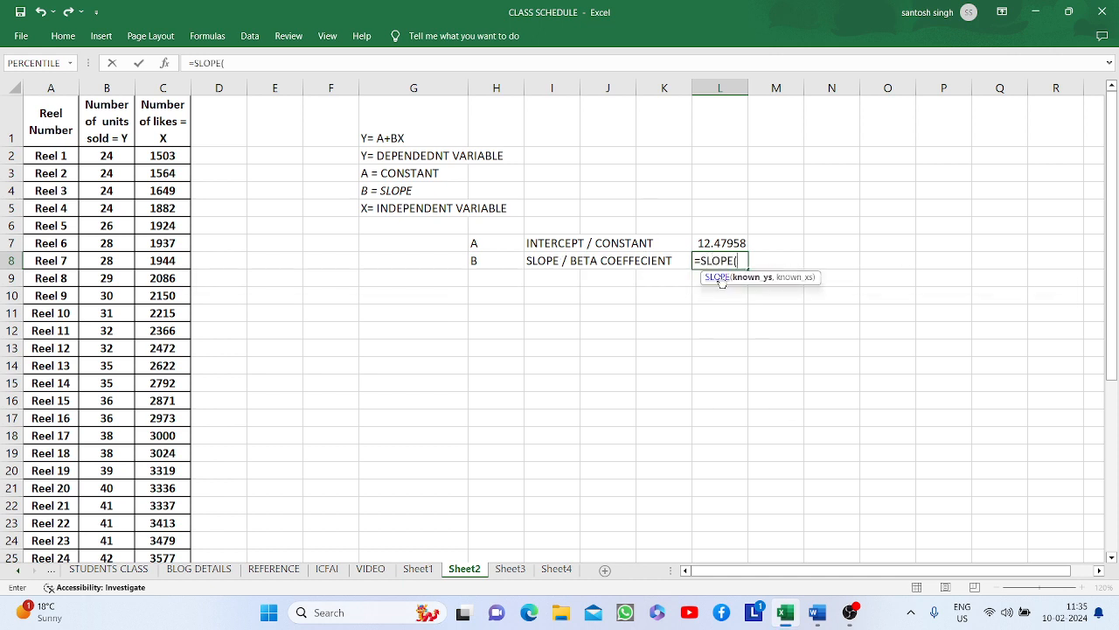
{"action": "left_click", "coordinate": [121, 157]}
{"action": "key", "text": "shift+Down"}
{"action": "key", "text": "shift+Down"}
{"action": "key", "text": "shift+Down"}
{"action": "key", "text": "shift+Down"}
{"action": "key", "text": "shift+Down"}
{"action": "key", "text": "shift+Down"}
{"action": "key", "text": "shift+Down"}
{"action": "key", "text": "shift+Down"}
{"action": "key", "text": "shift+Down"}
{"action": "key", "text": "shift+Down"}
{"action": "key", "text": "shift+Down"}
{"action": "key", "text": "shift+Down"}
{"action": "key", "text": "shift+Down"}
{"action": "key", "text": "shift+Down"}
{"action": "key", "text": "shift+Down"}
{"action": "key", "text": "shift+Down"}
{"action": "key", "text": "shift+Down"}
{"action": "key", "text": "shift+Down"}
{"action": "key", "text": "shift+Down"}
{"action": "key", "text": "shift+Down"}
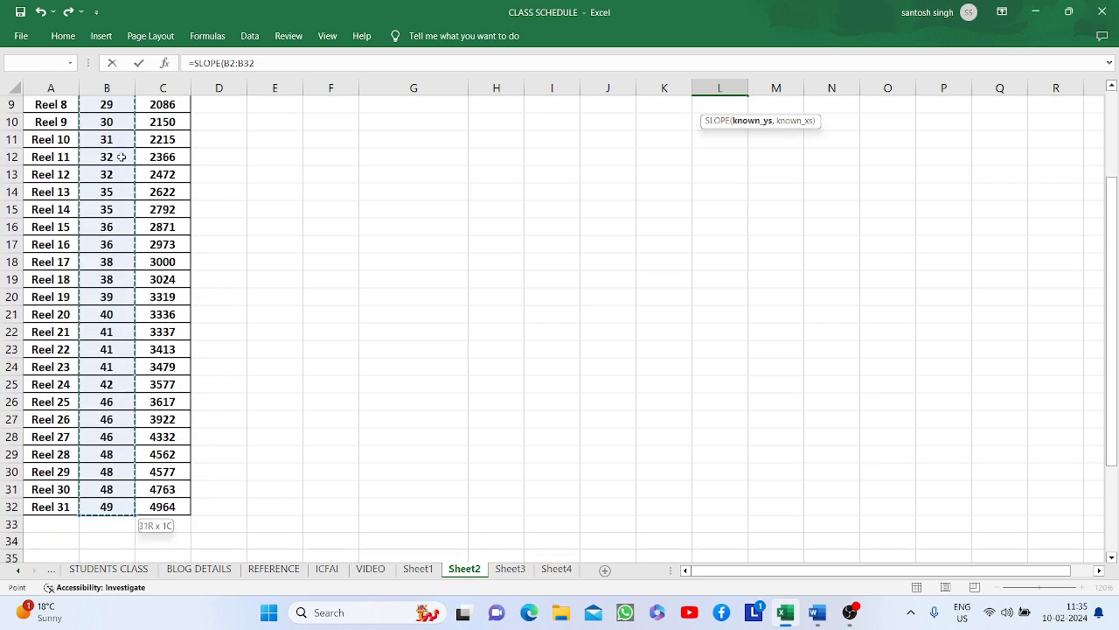
{"action": "scroll", "coordinate": [500, 227], "scroll_direction": "up", "scroll_amount": 3}
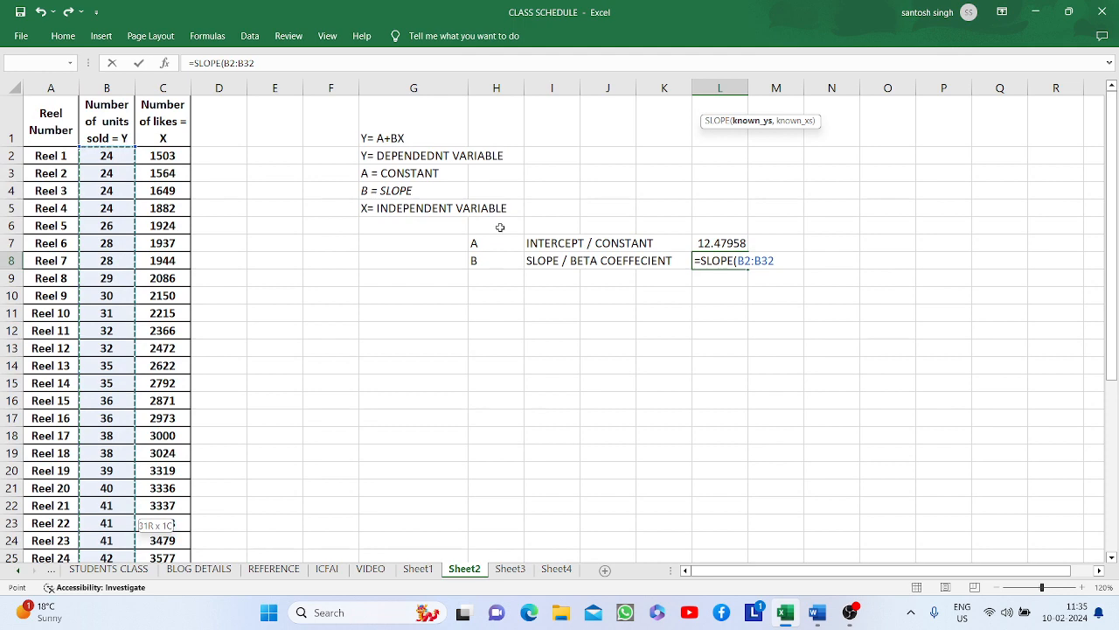
{"action": "type", "text": ","}
Step: Supply the likes in C2:C32 as the known x values and complete the SLOPE formula in L8
{"action": "left_click", "coordinate": [155, 155]}
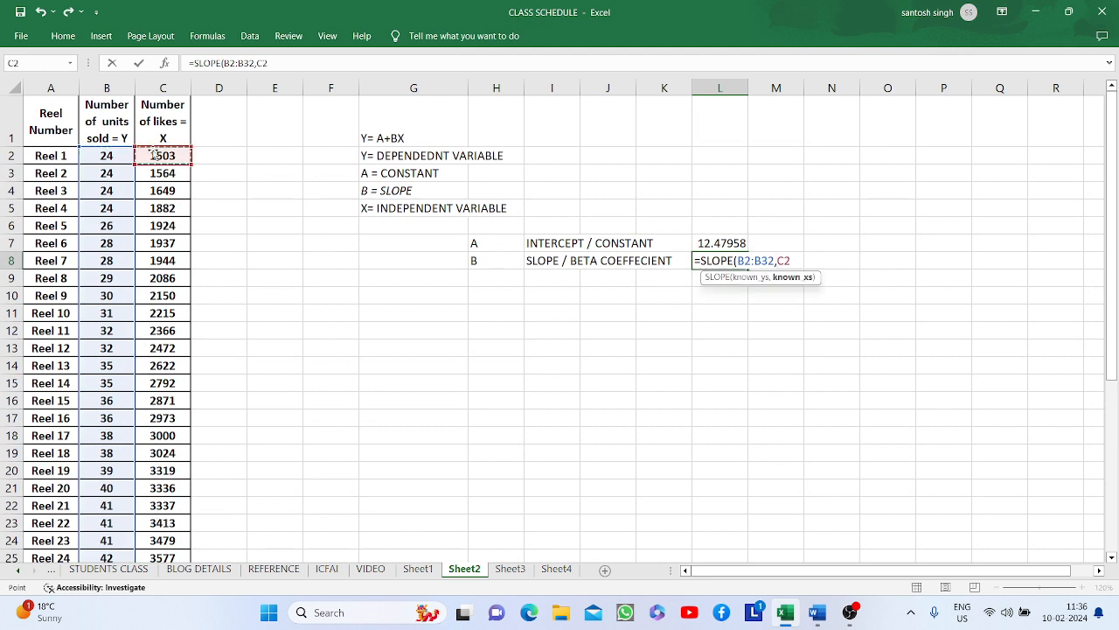
{"action": "key", "text": "shift+Down"}
{"action": "key", "text": "shift+Down"}
{"action": "key", "text": "shift+Down"}
{"action": "key", "text": "shift+Down"}
{"action": "key", "text": "shift+Down"}
{"action": "key", "text": "shift+Down"}
{"action": "key", "text": "shift+Down"}
{"action": "key", "text": "shift+Down"}
{"action": "key", "text": "shift+Down"}
{"action": "key", "text": "shift+Down"}
{"action": "key", "text": "shift+Down"}
{"action": "key", "text": "shift+Down"}
{"action": "key", "text": "shift+Down"}
{"action": "key", "text": "shift+Down"}
{"action": "key", "text": "shift+Down"}
{"action": "key", "text": "shift+Down"}
{"action": "key", "text": "shift+Down"}
{"action": "key", "text": "shift+Down"}
{"action": "key", "text": "shift+Down"}
{"action": "key", "text": "shift+Down"}
{"action": "key", "text": "shift+Down"}
{"action": "key", "text": "shift+Down"}
{"action": "key", "text": "shift+Down"}
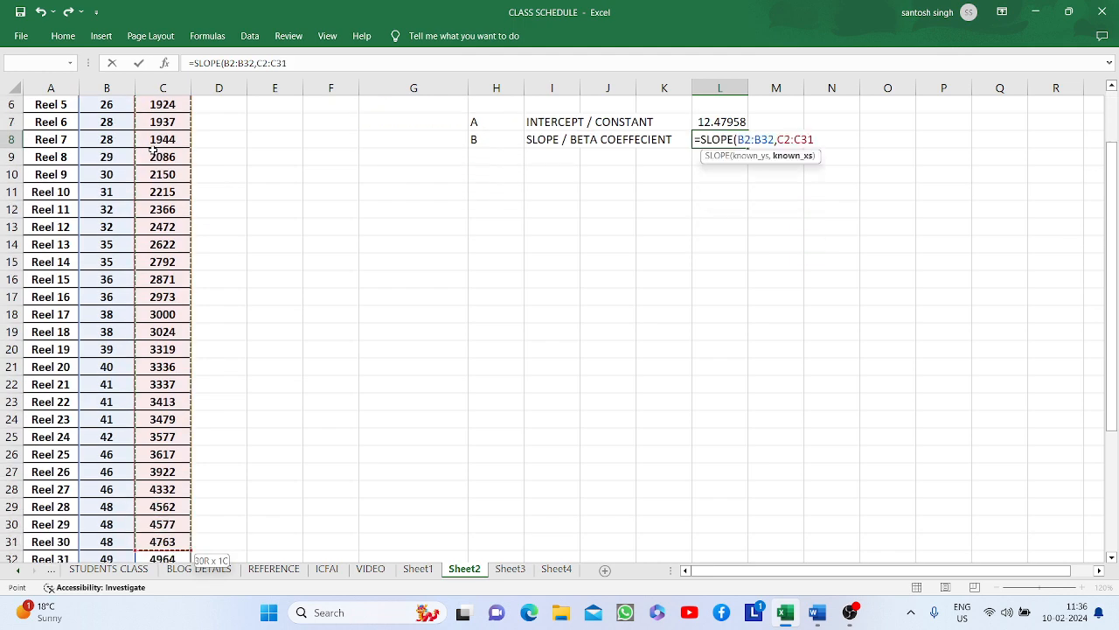
{"action": "key", "text": "shift+Up"}
{"action": "scroll", "coordinate": [405, 237], "scroll_direction": "up", "scroll_amount": 3}
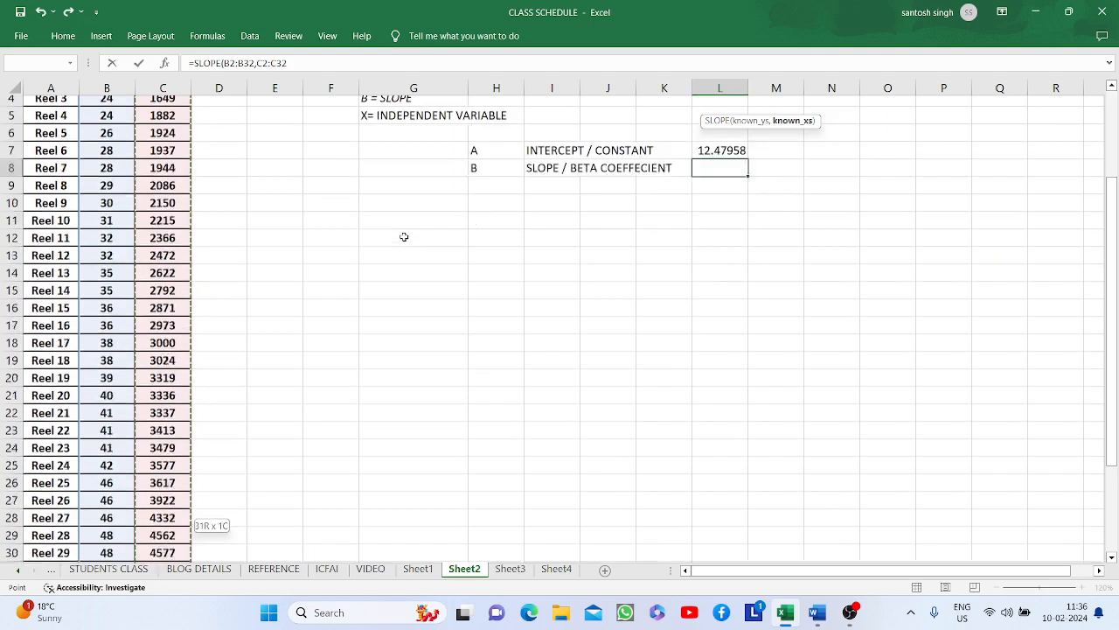
{"action": "type", "text": ")"}
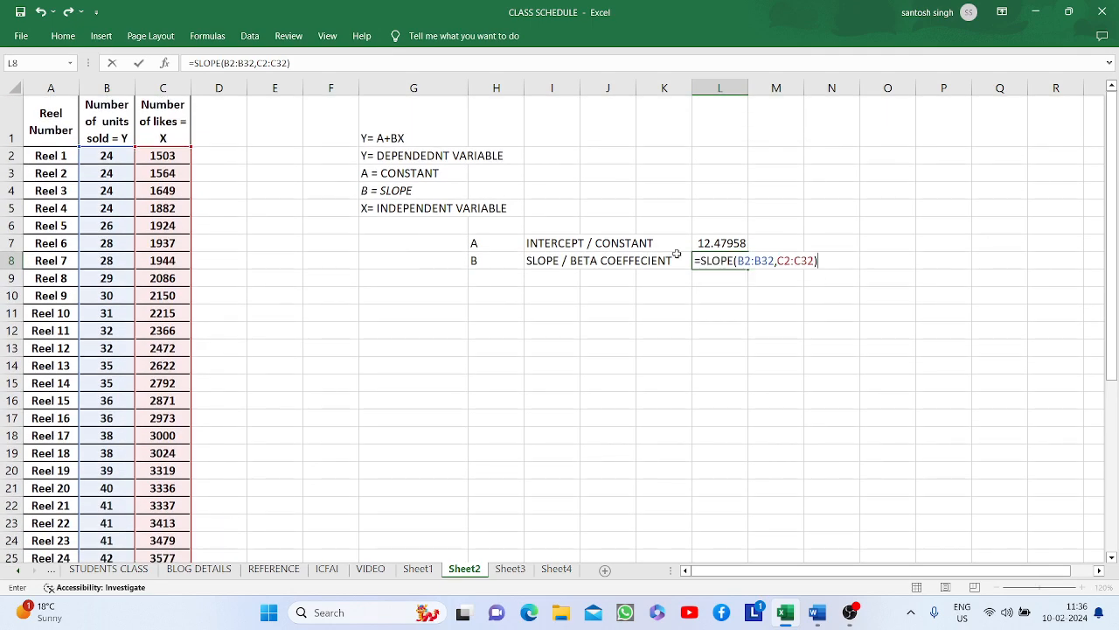
{"action": "key", "text": "Return"}
{"action": "left_click", "coordinate": [460, 309]}
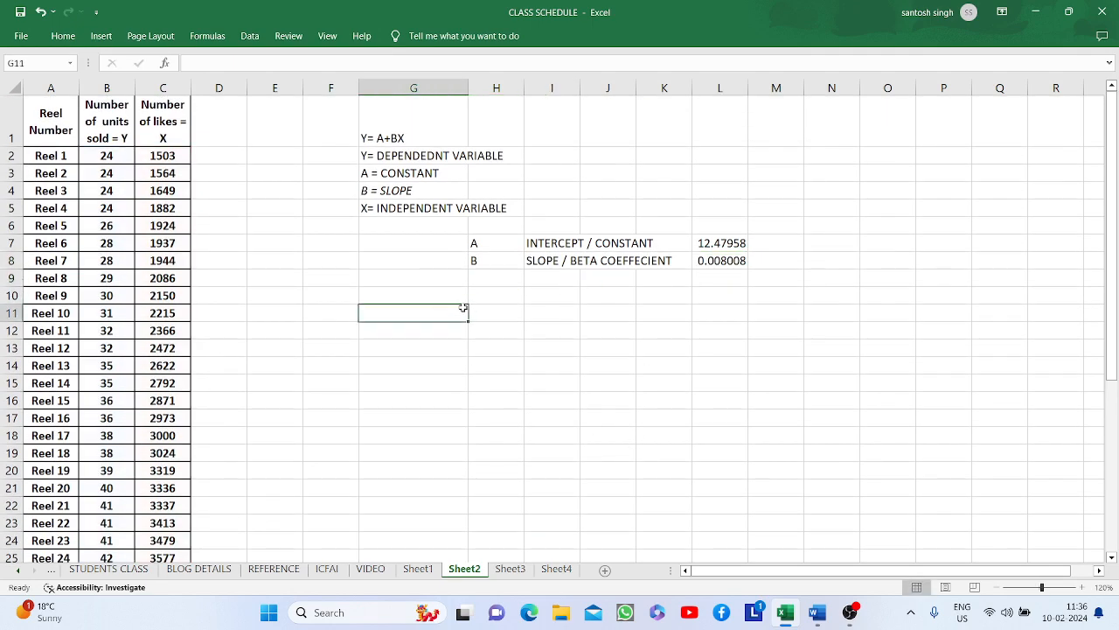
Step: Write out the fitted equation by entering "Y=" in cell J1 and "12.47958+0.008008*X" in cell K1
{"action": "left_click", "coordinate": [611, 123]}
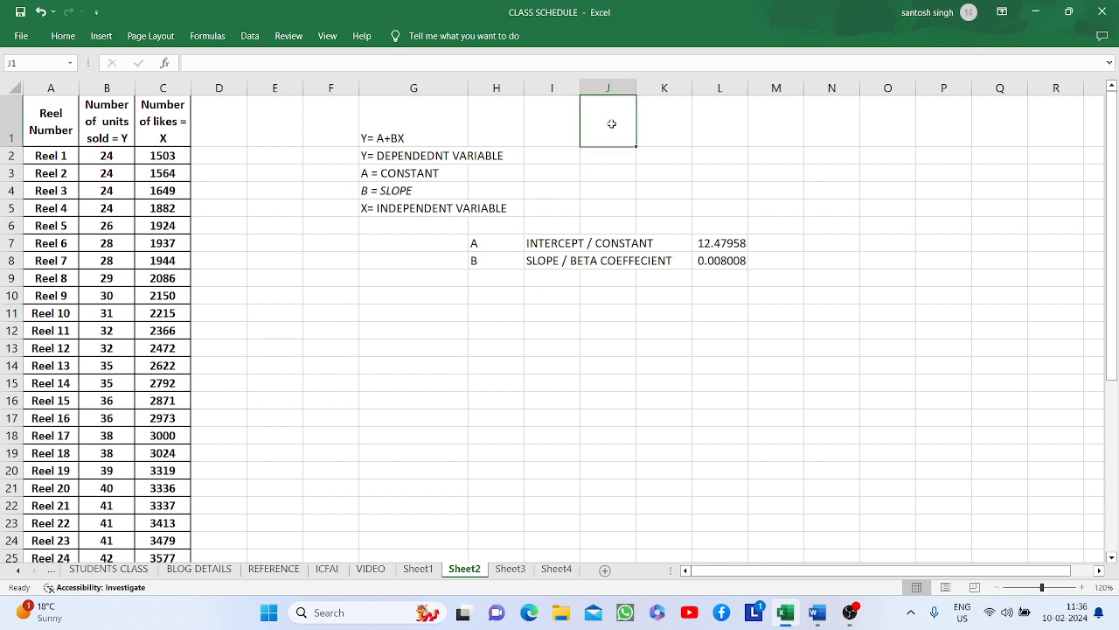
{"action": "type", "text": "Y="}
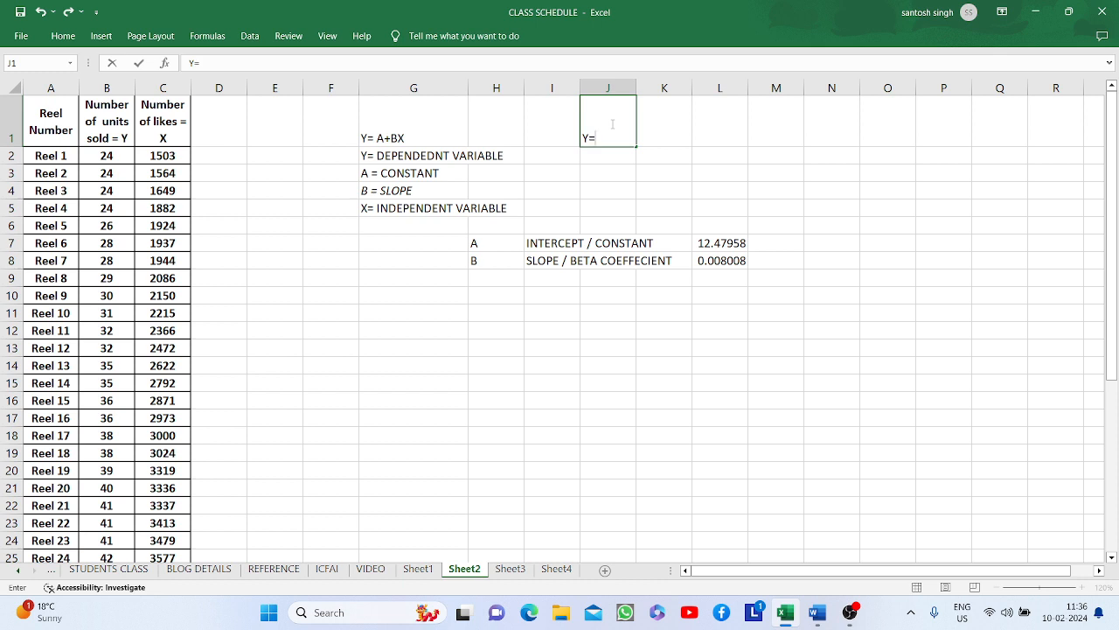
{"action": "key", "text": "Tab"}
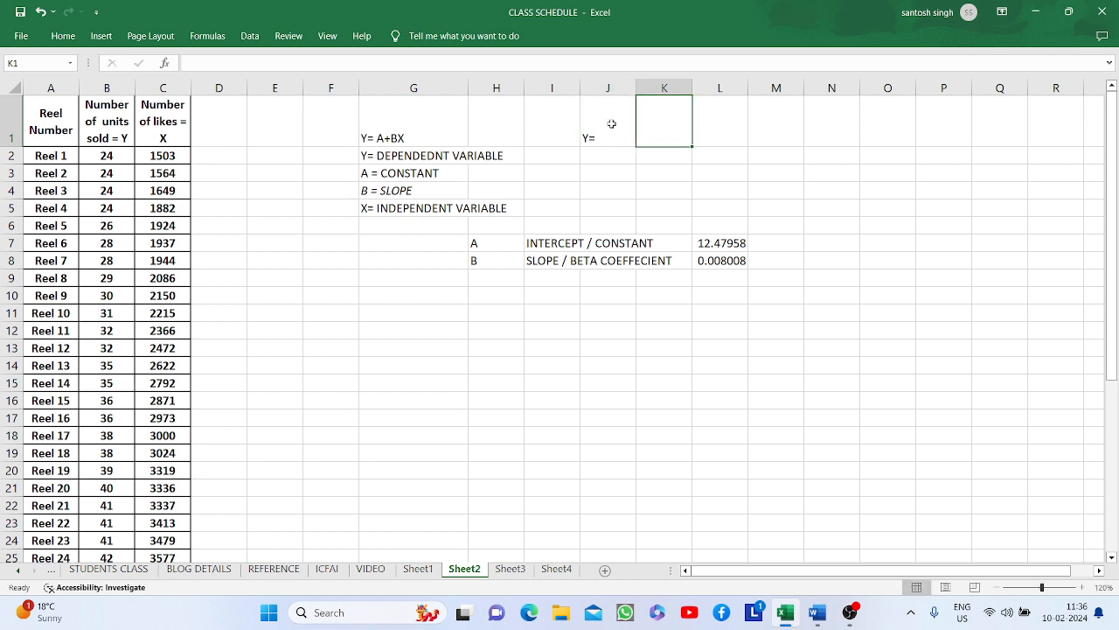
{"action": "type", "text": "1"}
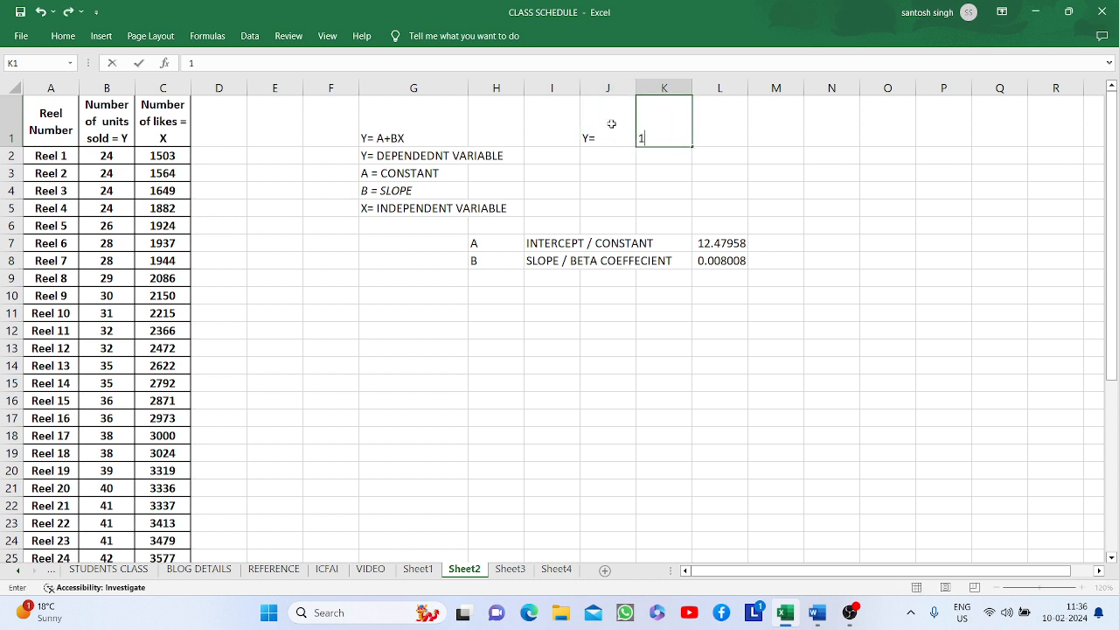
{"action": "key", "text": "BackSpace"}
{"action": "key", "text": "BackSpace"}
{"action": "type", "text": "12.47958+"}
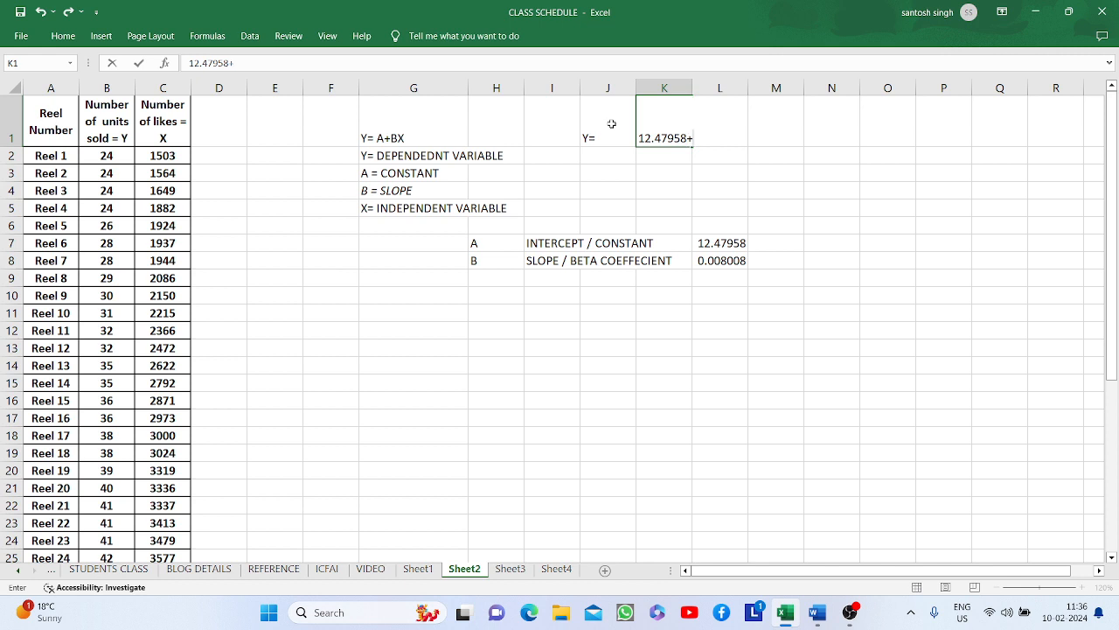
{"action": "type", "text": "0.008008"}
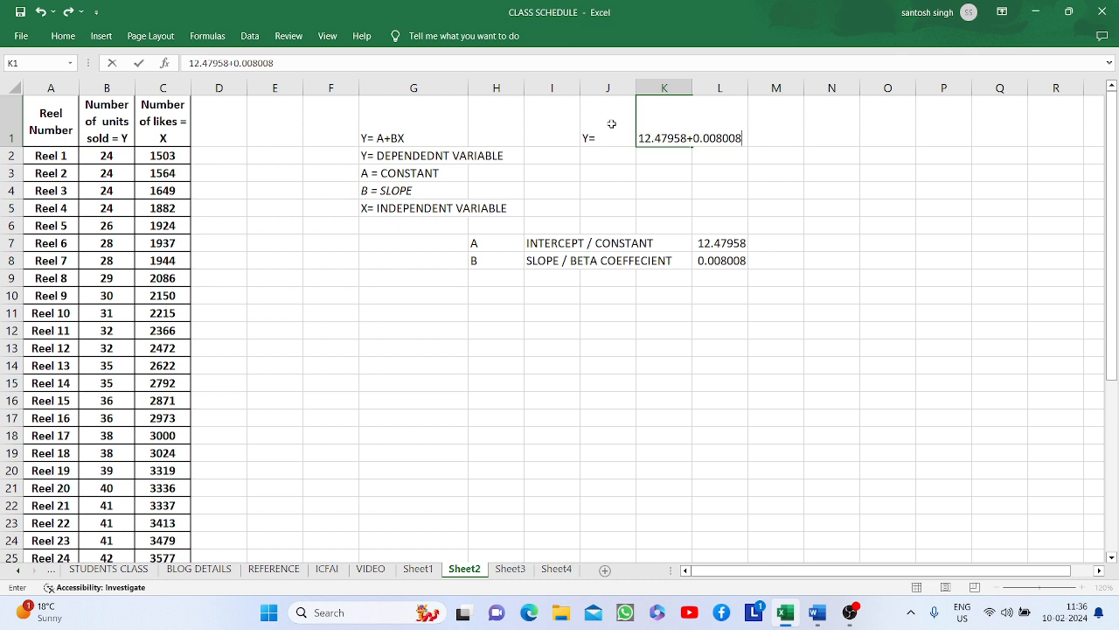
{"action": "type", "text": "*"}
{"action": "key", "text": "Return"}
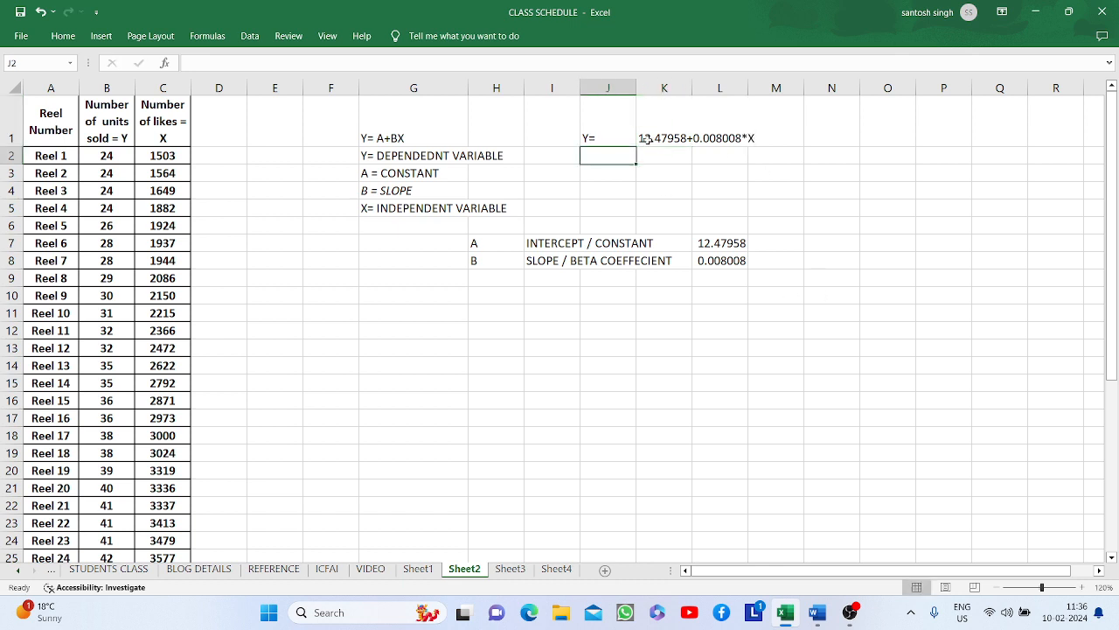
Step: Label the equation by entering "Regression Eqution" in cell I1 and fit column I to its contents
{"action": "left_click", "coordinate": [564, 118]}
{"action": "type", "text": "R"}
{"action": "key", "text": "Caps_Lock"}
{"action": "type", "text": "eg"}
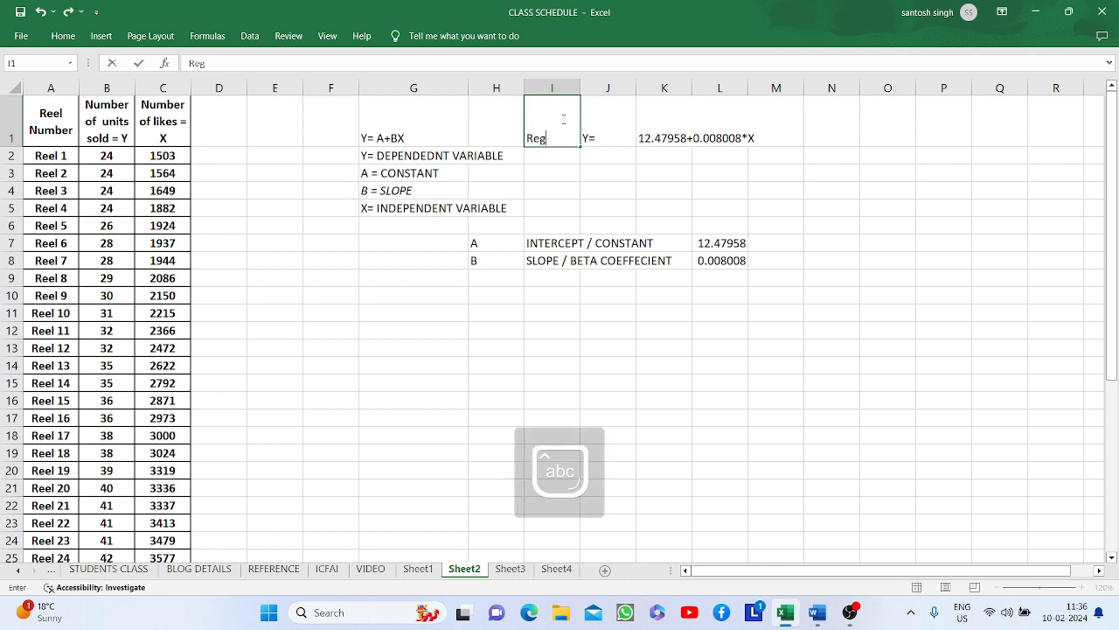
{"action": "type", "text": "ression E"}
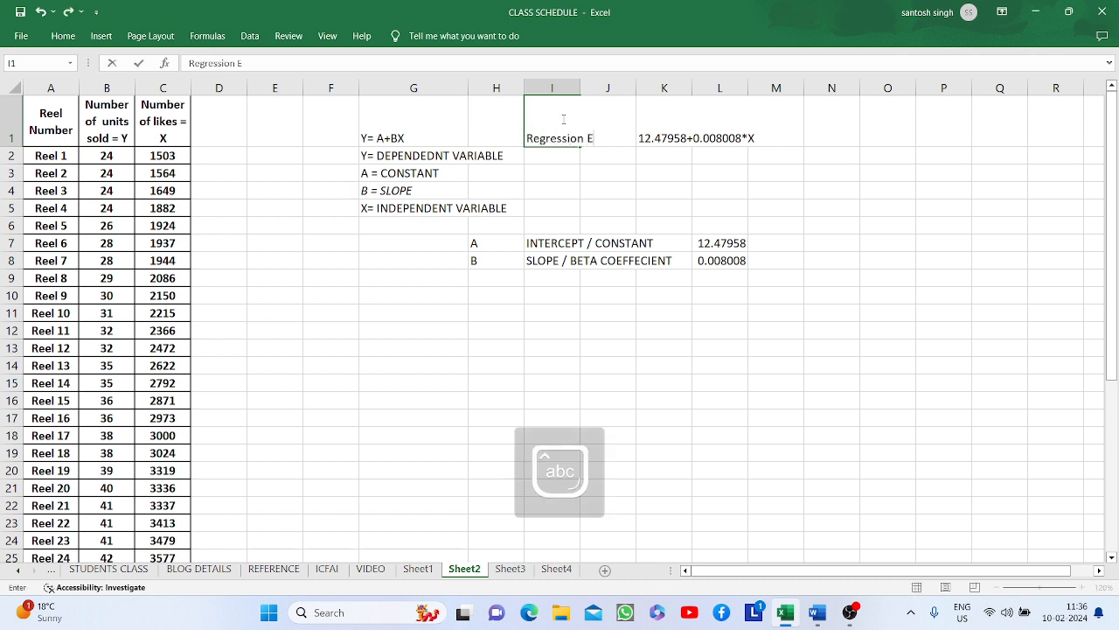
{"action": "type", "text": "qution"}
{"action": "key", "text": "Return"}
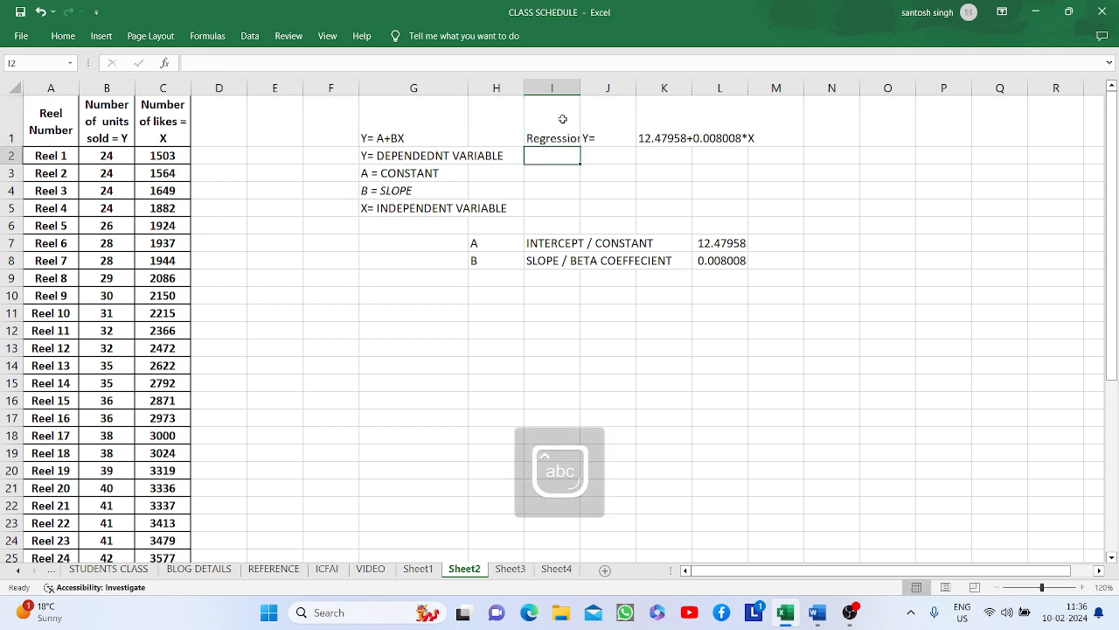
{"action": "left_click", "coordinate": [561, 116]}
{"action": "double_click", "coordinate": [581, 86]}
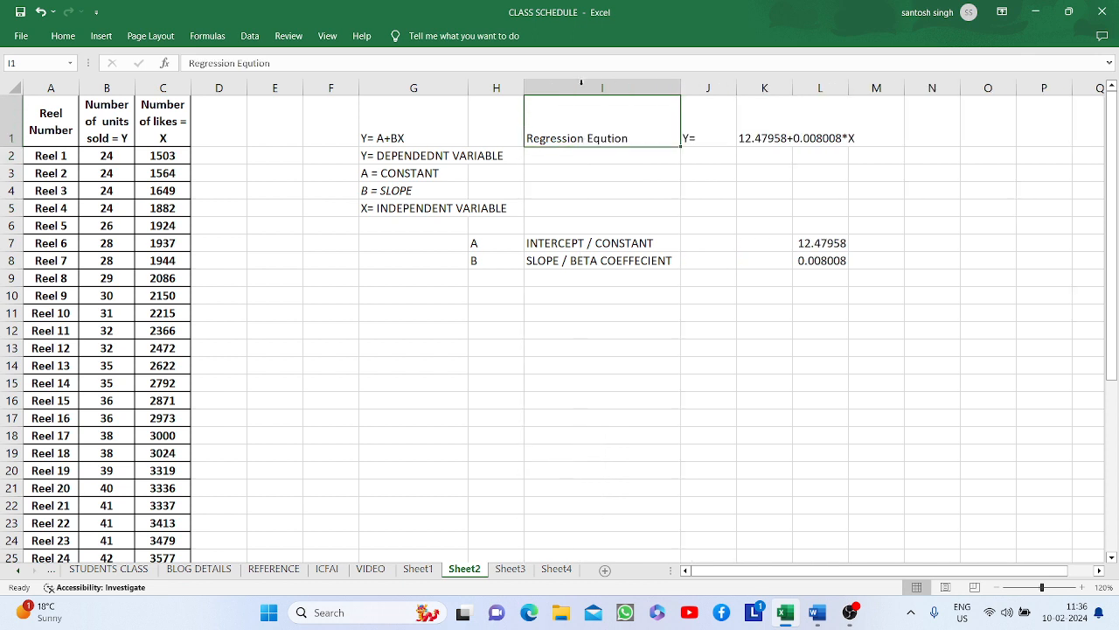
Step: Highlight the regression equation label in cell I1 with a yellow fill
{"action": "left_click", "coordinate": [63, 36]}
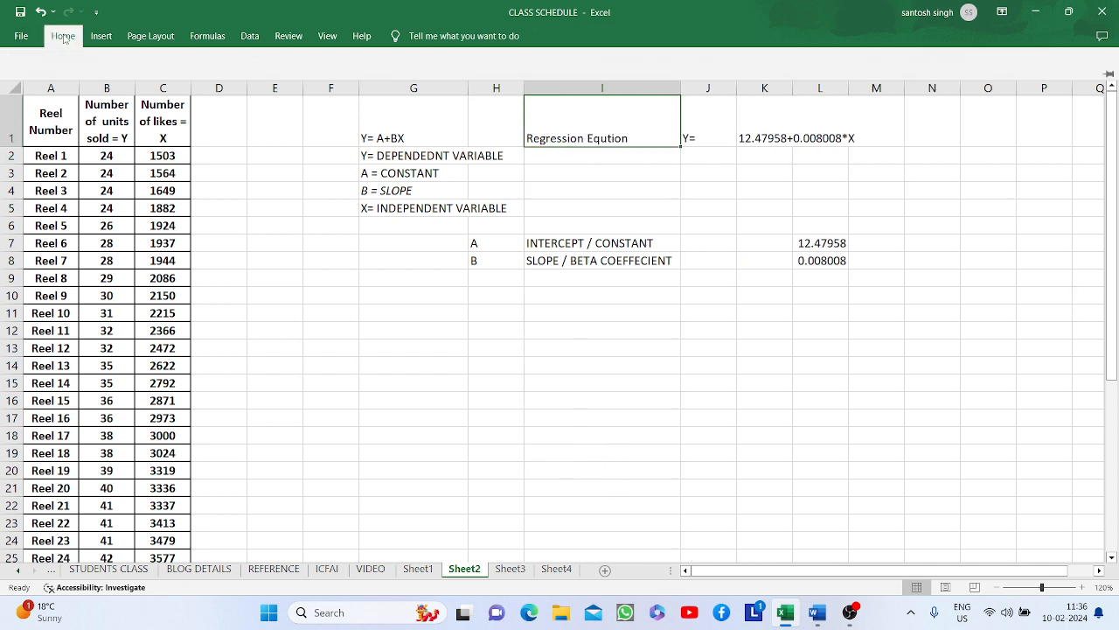
{"action": "left_click", "coordinate": [234, 85]}
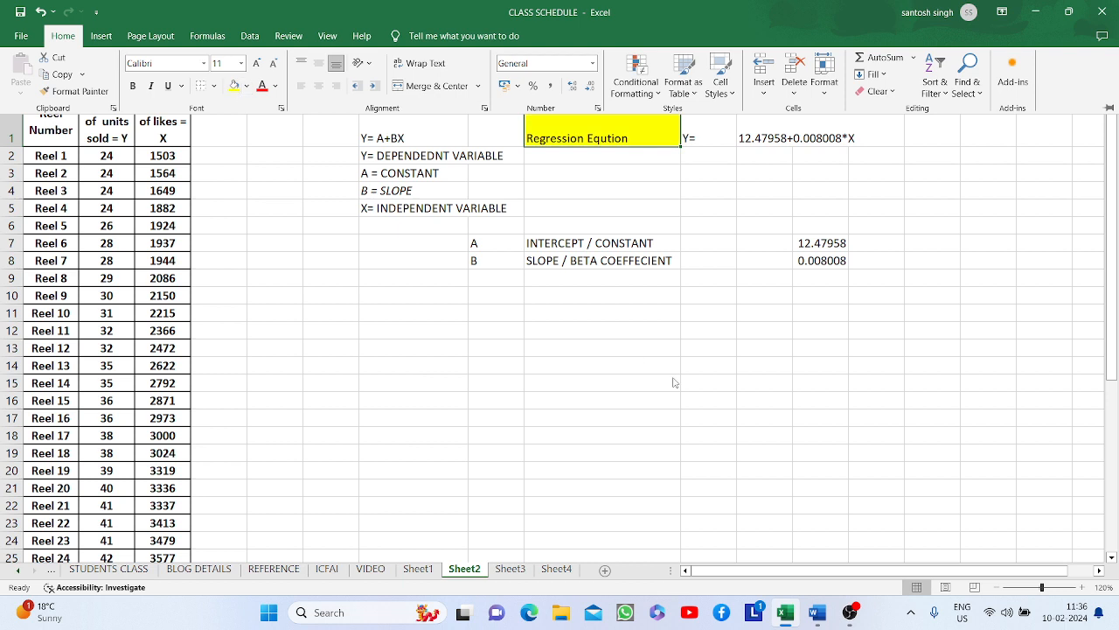
{"action": "left_click", "coordinate": [313, 310]}
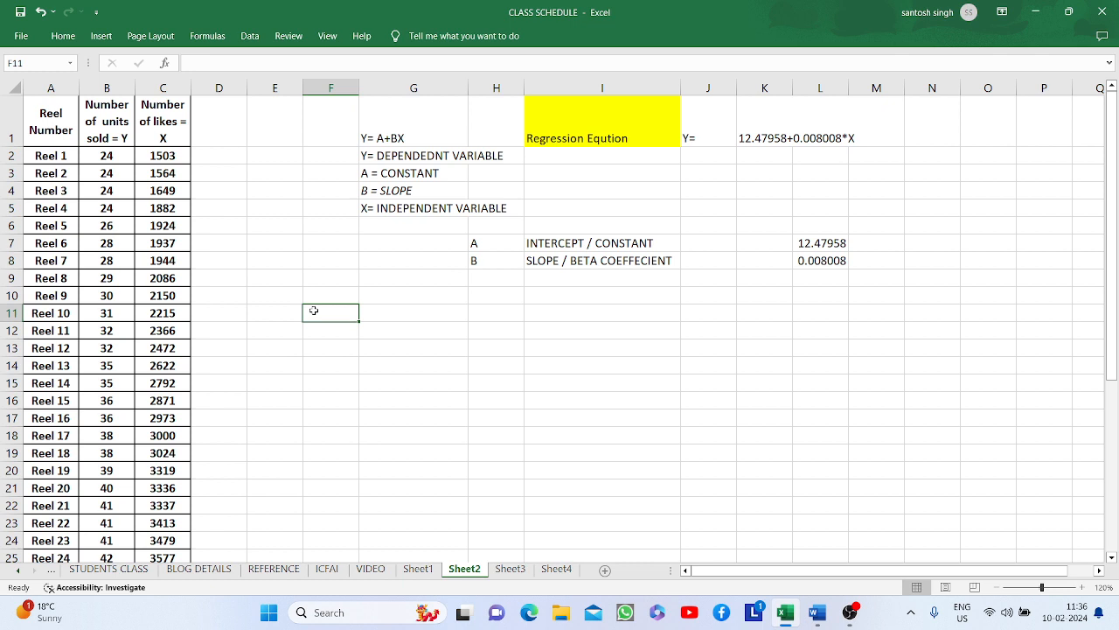
Step: Switch to the Word assignment document, review the questions below the reel table, and return to the Excel worksheet
{"action": "left_click", "coordinate": [817, 612]}
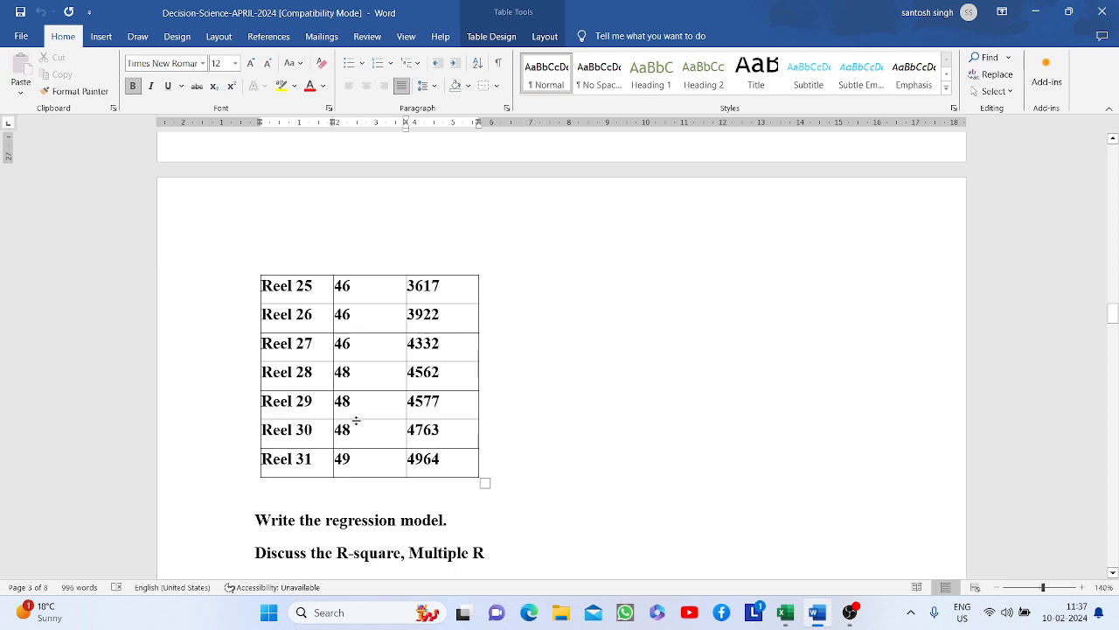
{"action": "scroll", "coordinate": [356, 420], "scroll_direction": "down", "scroll_amount": 4}
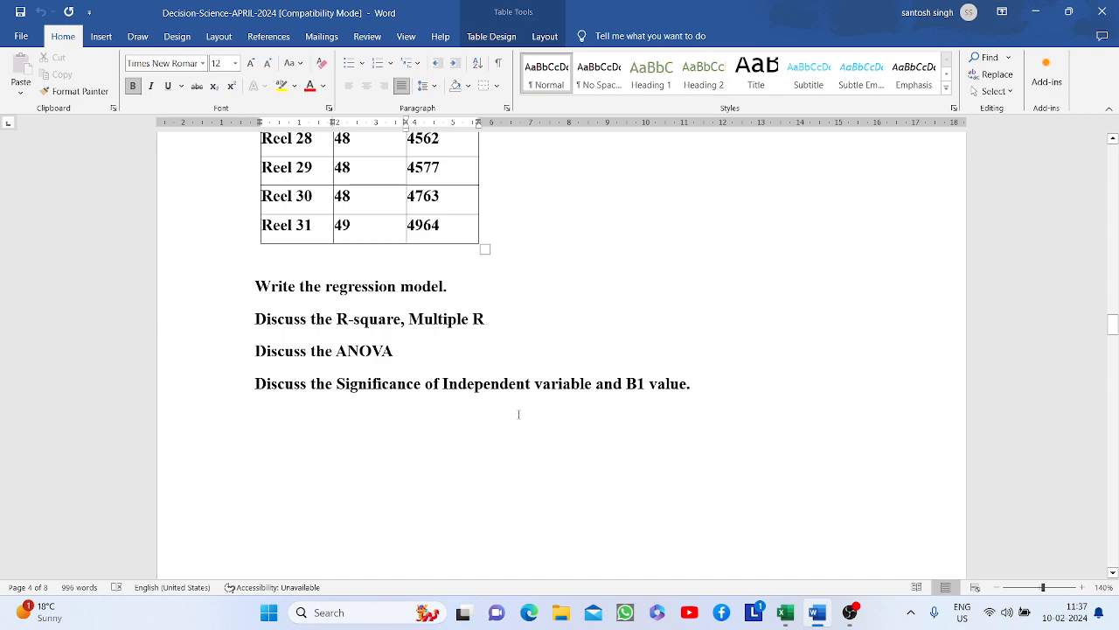
{"action": "key", "text": "alt+Tab"}
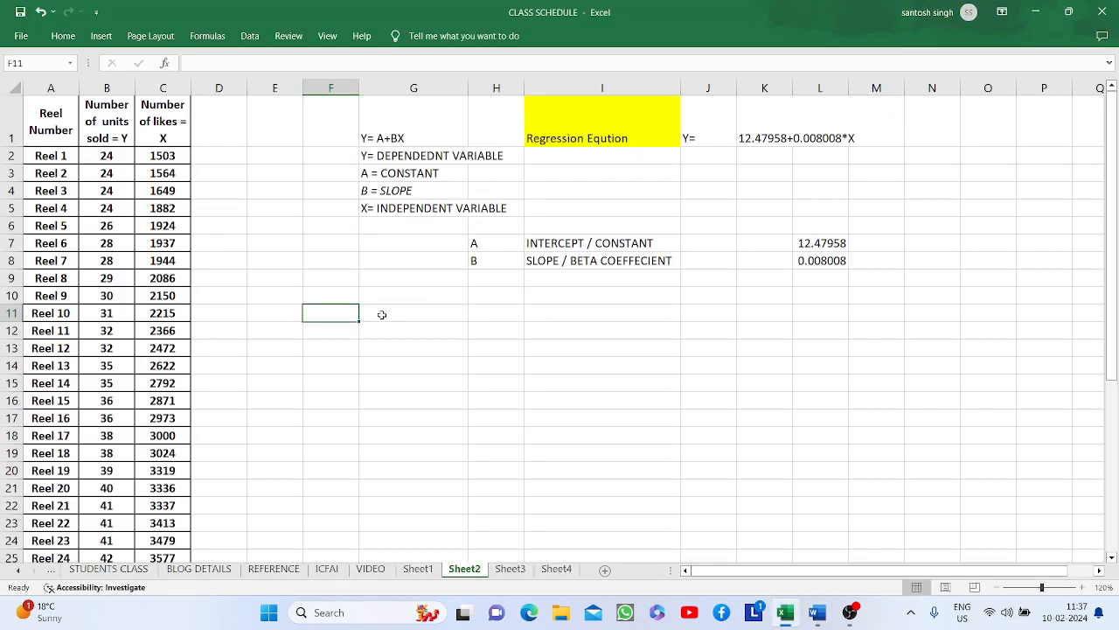
Step: Select the units sold and likes columns together with their headers, range B1:C32
{"action": "left_click", "coordinate": [112, 133]}
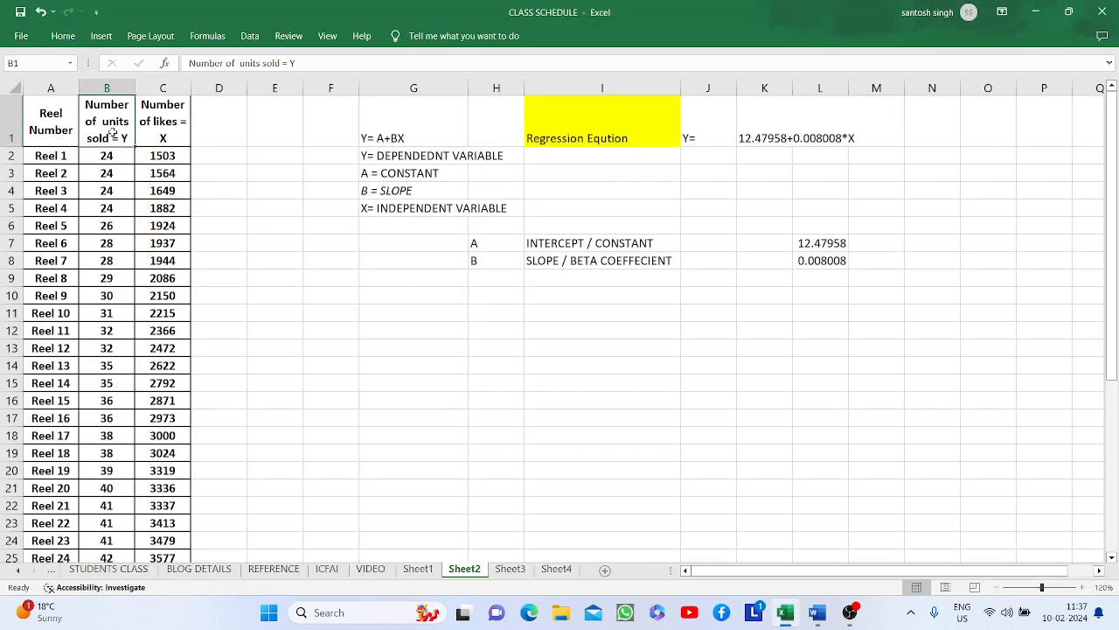
{"action": "key", "text": "shift+Right"}
{"action": "key", "text": "shift+Down"}
{"action": "key", "text": "shift+Down"}
{"action": "key", "text": "shift+Down"}
{"action": "key", "text": "shift+Down"}
{"action": "key", "text": "shift+Down"}
{"action": "key", "text": "shift+Down"}
{"action": "key", "text": "shift+Down"}
{"action": "key", "text": "shift+Down"}
{"action": "key", "text": "shift+Down"}
{"action": "key", "text": "shift+Down"}
{"action": "key", "text": "shift+Down"}
{"action": "key", "text": "shift+Down"}
{"action": "key", "text": "shift+Down"}
{"action": "key", "text": "shift+Down"}
{"action": "key", "text": "shift+Down"}
{"action": "key", "text": "shift+Down"}
{"action": "key", "text": "shift+Down"}
{"action": "key", "text": "shift+Down"}
{"action": "key", "text": "shift+Down"}
{"action": "key", "text": "shift+Down"}
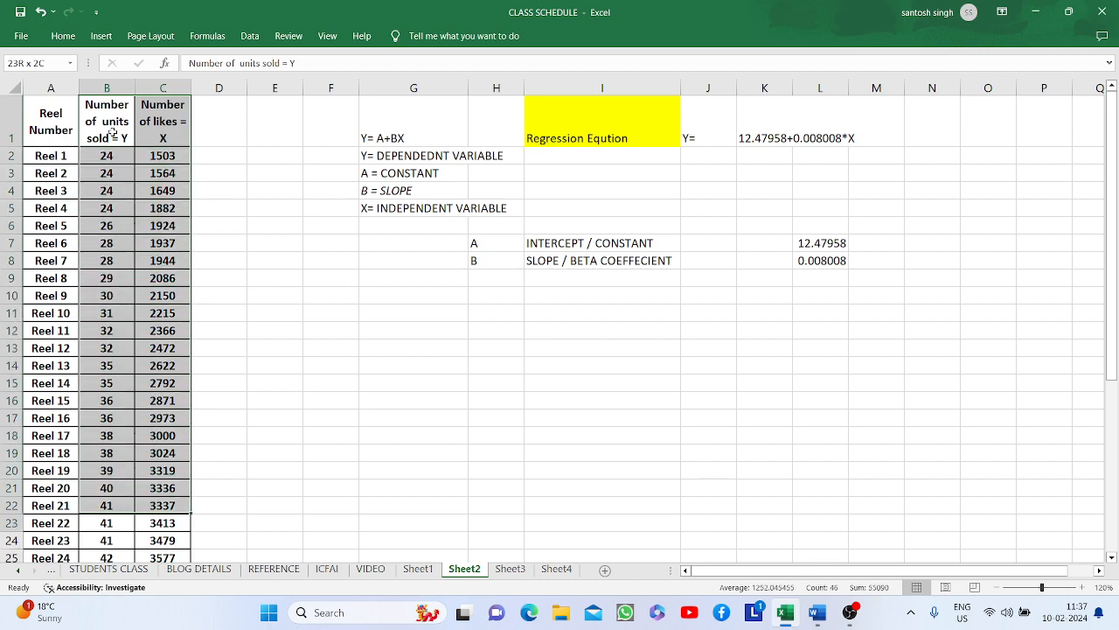
{"action": "key", "text": "shift+Down"}
{"action": "key", "text": "shift+Down"}
{"action": "key", "text": "shift+Down"}
{"action": "key", "text": "shift+Down"}
{"action": "key", "text": "shift+Down"}
{"action": "key", "text": "shift+Down"}
{"action": "key", "text": "shift+Down"}
{"action": "key", "text": "shift+Down"}
{"action": "key", "text": "shift+Down"}
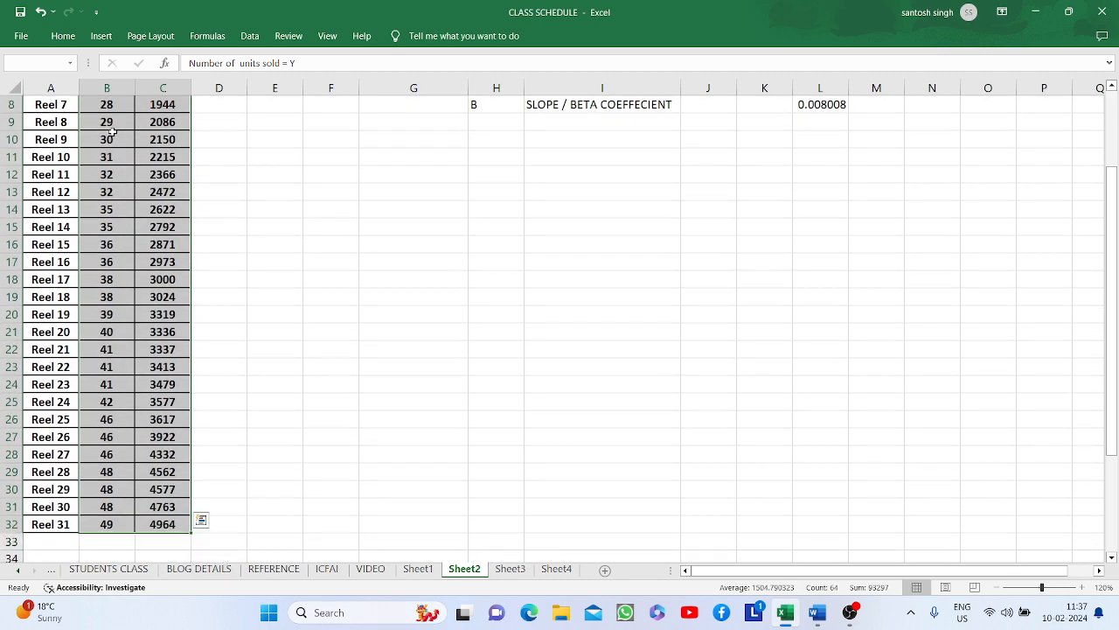
{"action": "scroll", "coordinate": [388, 126], "scroll_direction": "up", "scroll_amount": 3}
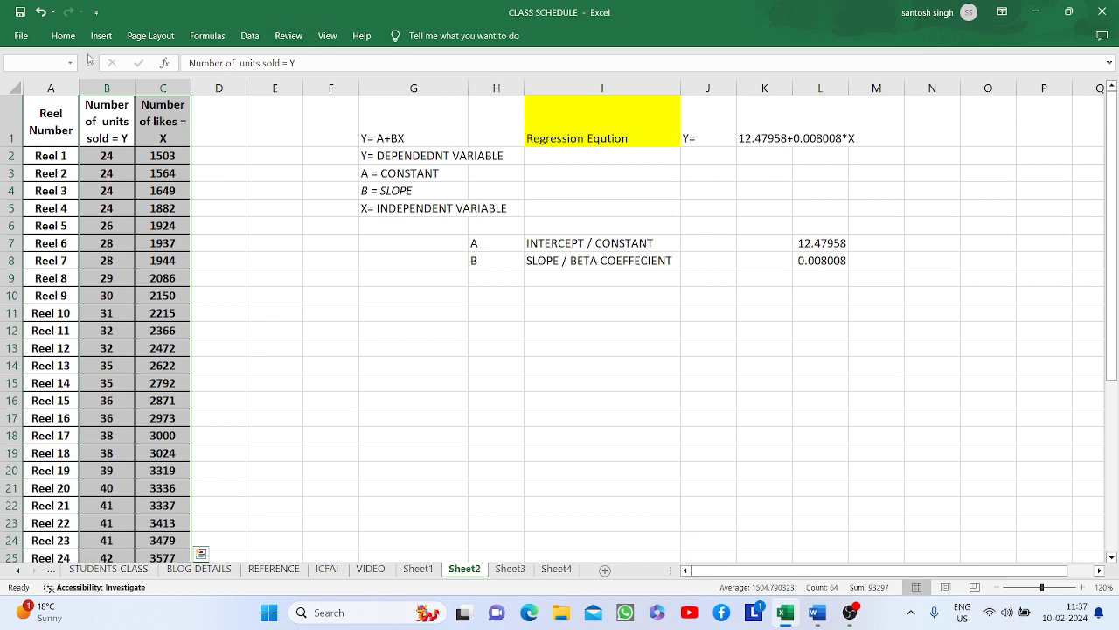
Step: Check the add-ins listed in Excel Options for the Analysis ToolPak and close the options without changes
{"action": "left_click", "coordinate": [63, 39]}
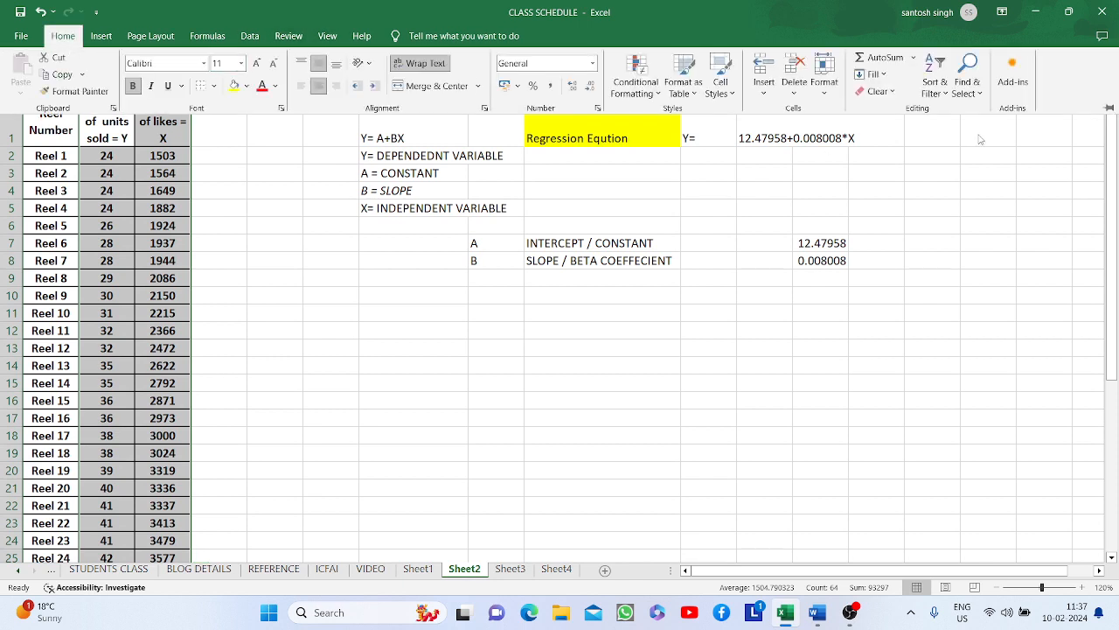
{"action": "left_click", "coordinate": [250, 40]}
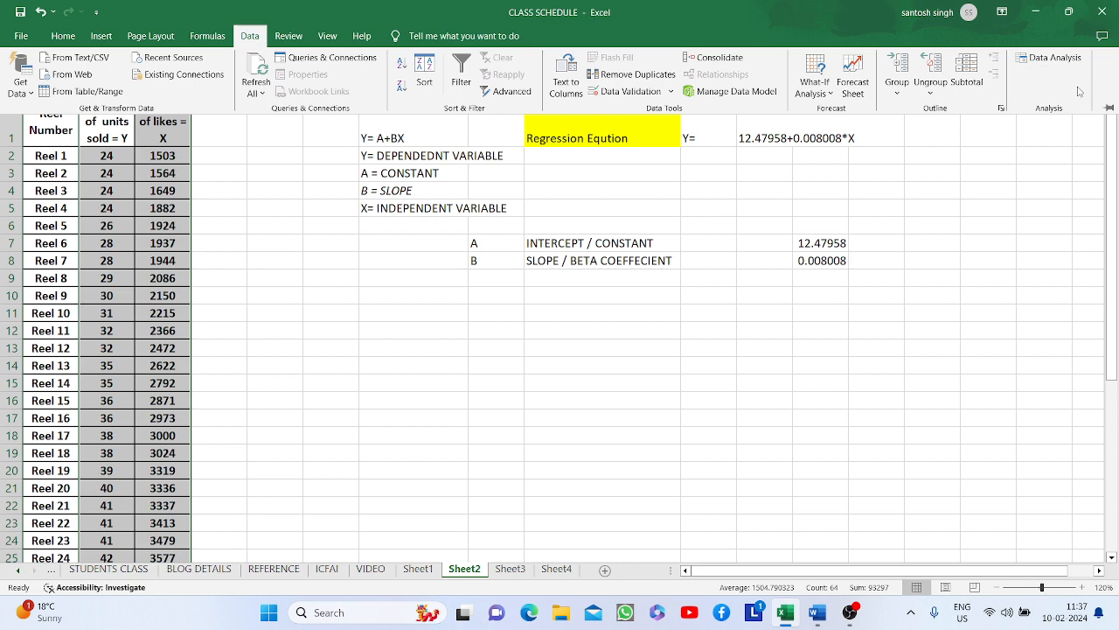
{"action": "left_click", "coordinate": [20, 39]}
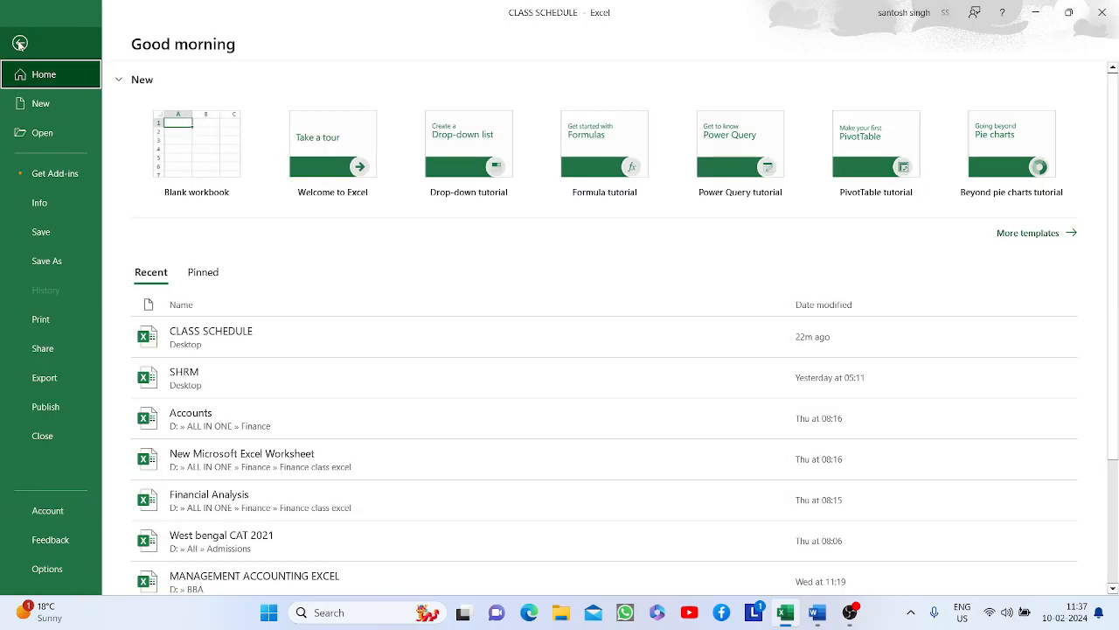
{"action": "left_click", "coordinate": [65, 569]}
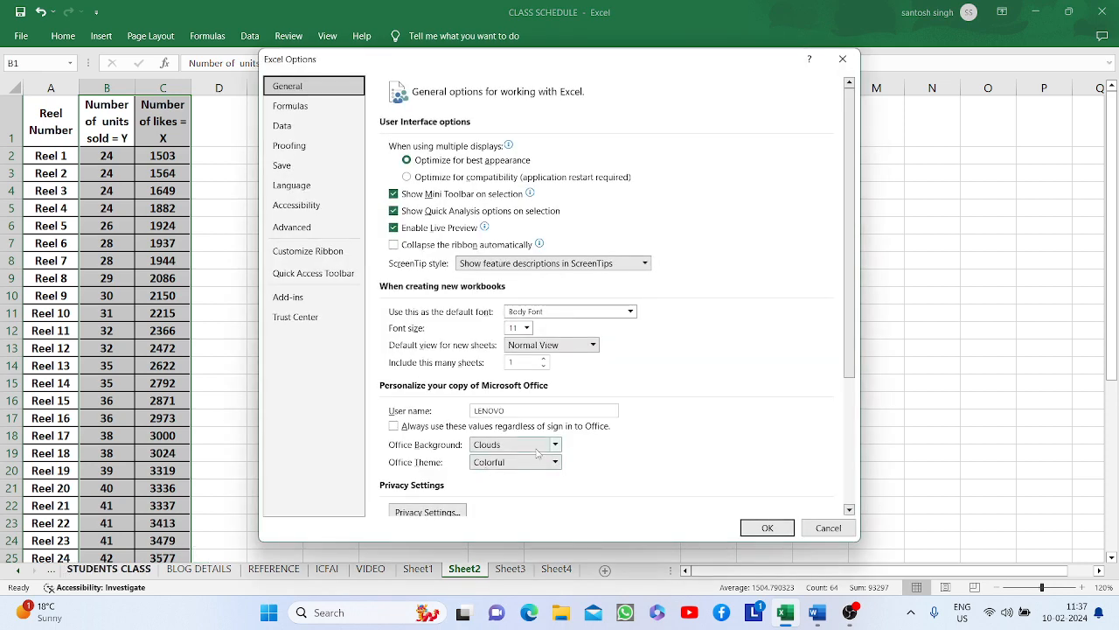
{"action": "scroll", "coordinate": [538, 452], "scroll_direction": "down", "scroll_amount": 3}
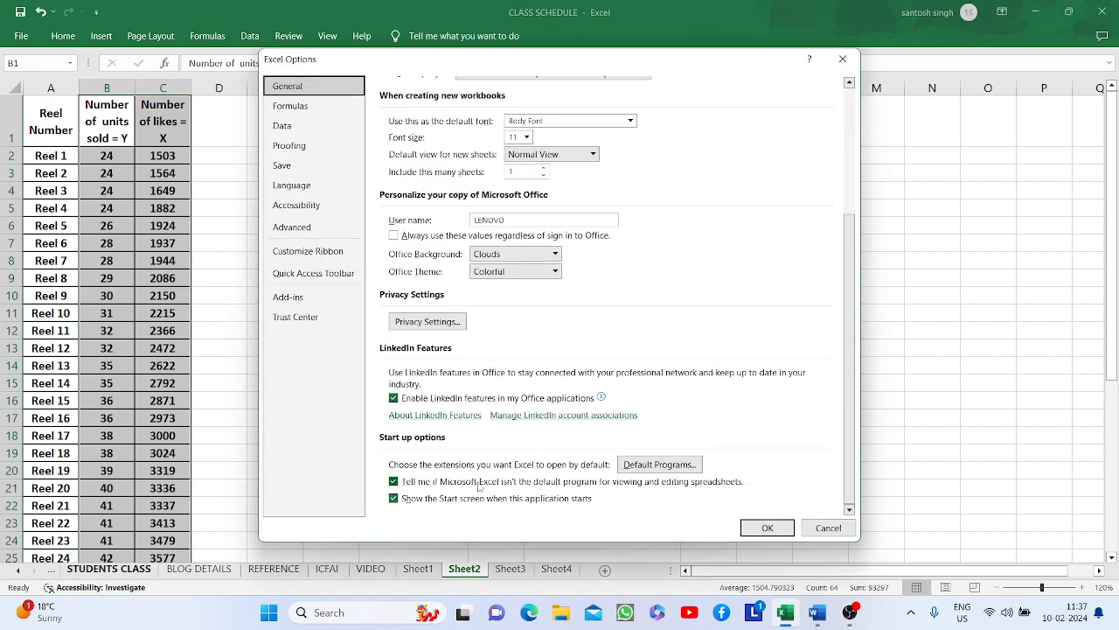
{"action": "left_click", "coordinate": [297, 298]}
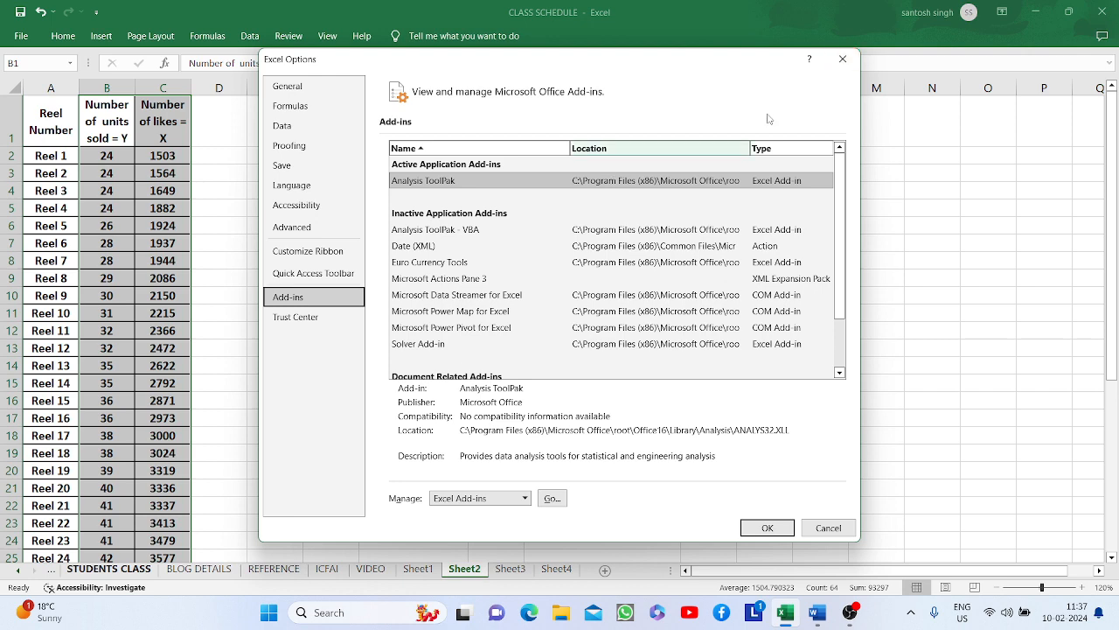
{"action": "left_click", "coordinate": [844, 60]}
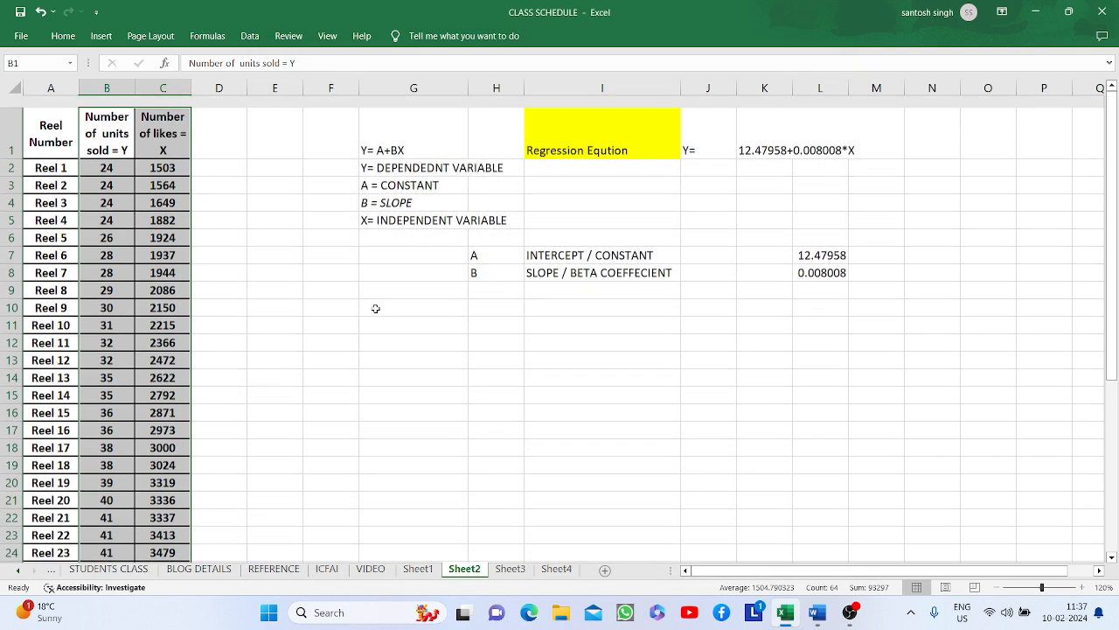
Step: Start the Regression analysis tool and reselect the units sold column with its header, B1:B32, as the Input Y Range
{"action": "left_click", "coordinate": [249, 36]}
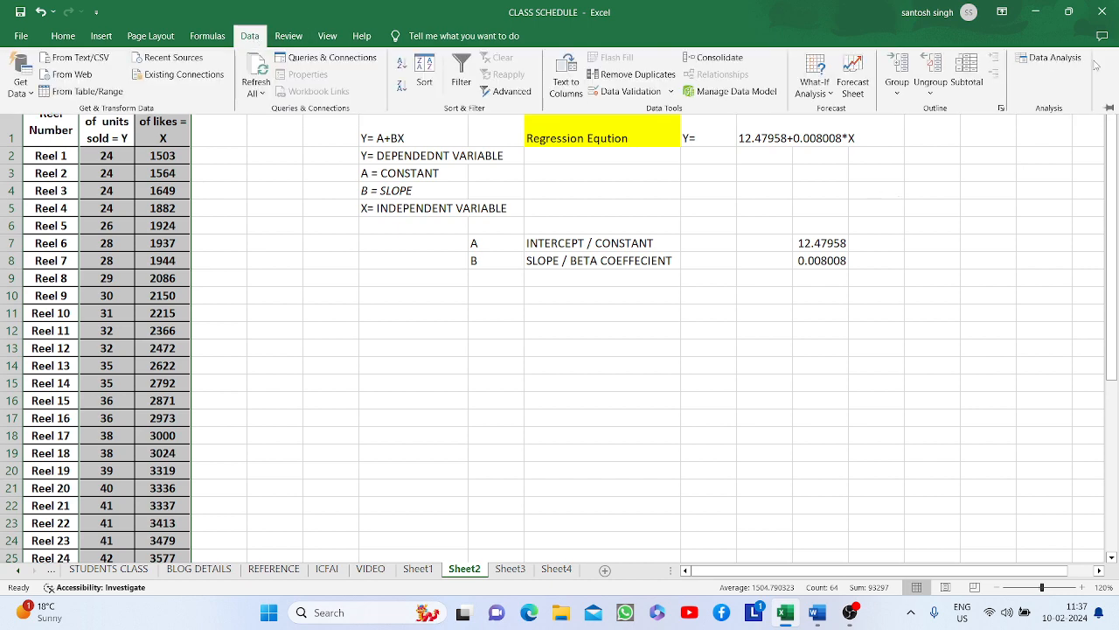
{"action": "left_click", "coordinate": [1050, 58]}
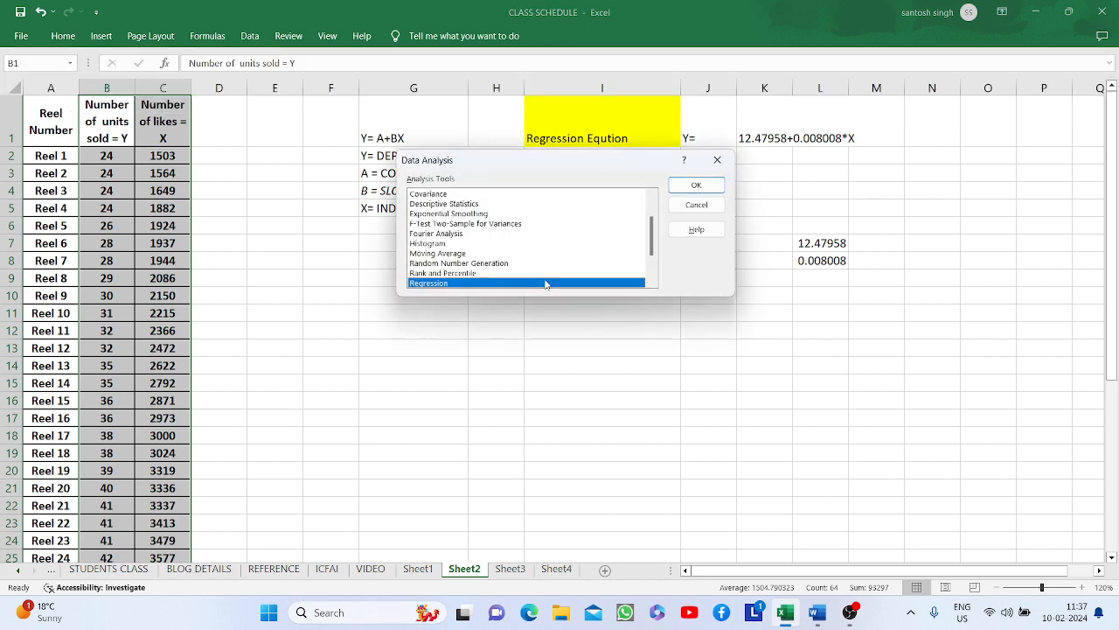
{"action": "left_click", "coordinate": [696, 184]}
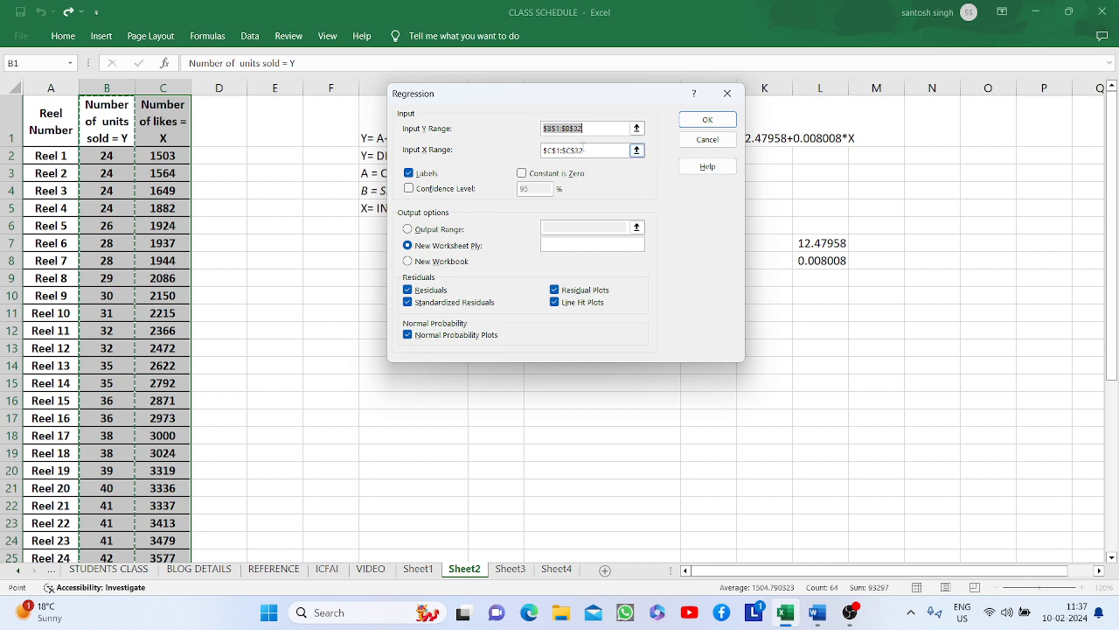
{"action": "left_click", "coordinate": [635, 129]}
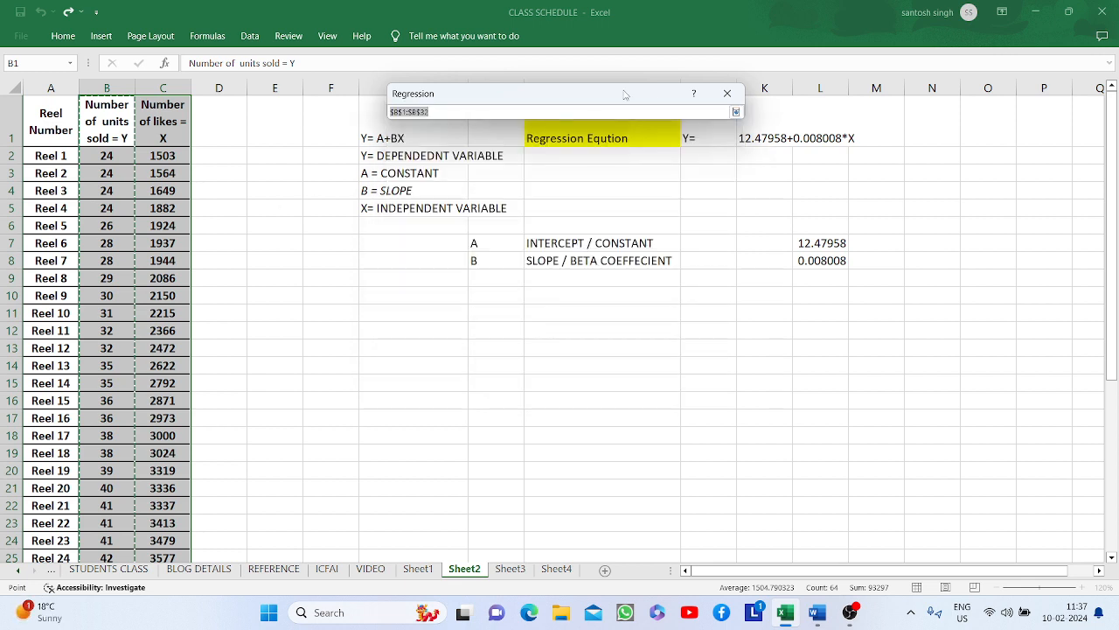
{"action": "left_click", "coordinate": [727, 97]}
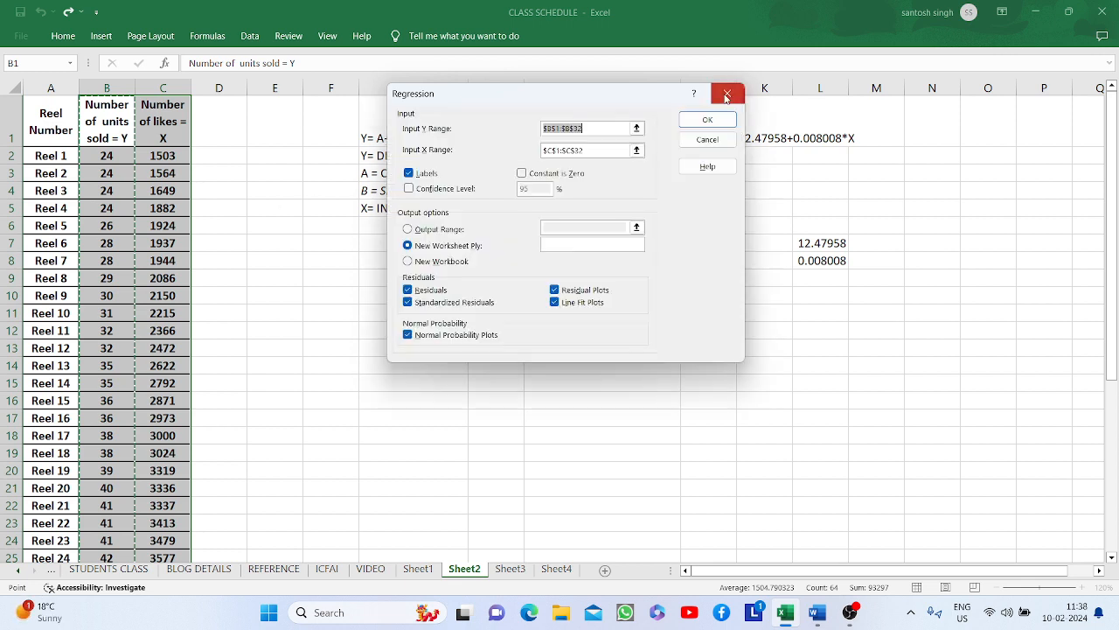
{"action": "left_click", "coordinate": [595, 129]}
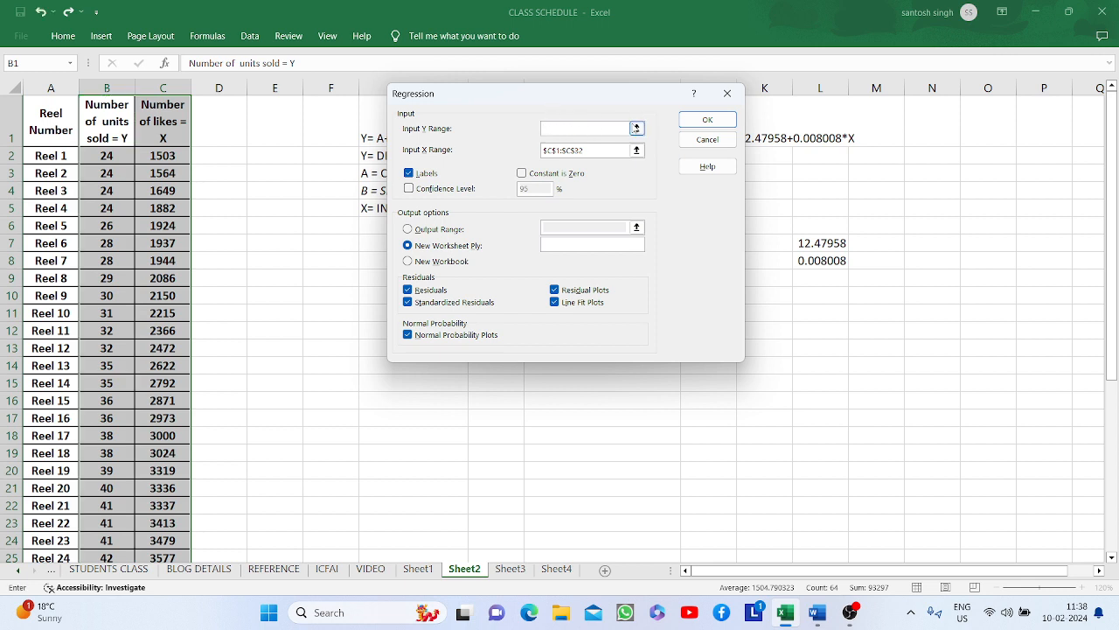
{"action": "left_click", "coordinate": [636, 128]}
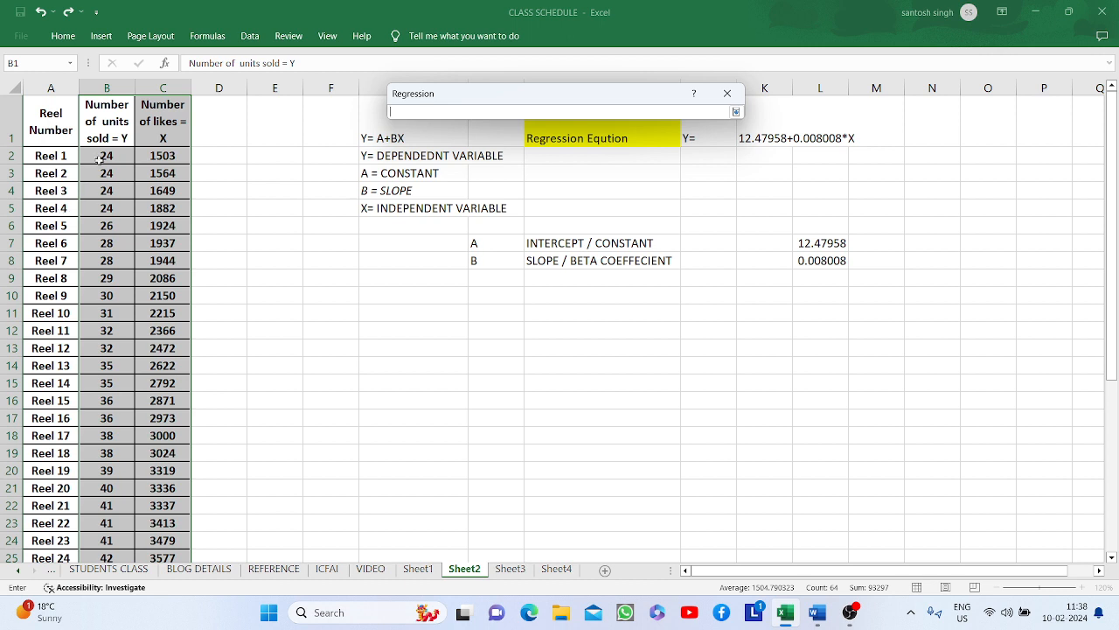
{"action": "left_click", "coordinate": [103, 125]}
{"action": "left_click_drag", "start_coordinate": [102, 125], "coordinate": [106, 539]}
{"action": "key", "text": "shift+Up"}
{"action": "key", "text": "shift+Up"}
{"action": "key", "text": "shift+Up"}
{"action": "key", "text": "shift+Up"}
{"action": "key", "text": "shift+Up"}
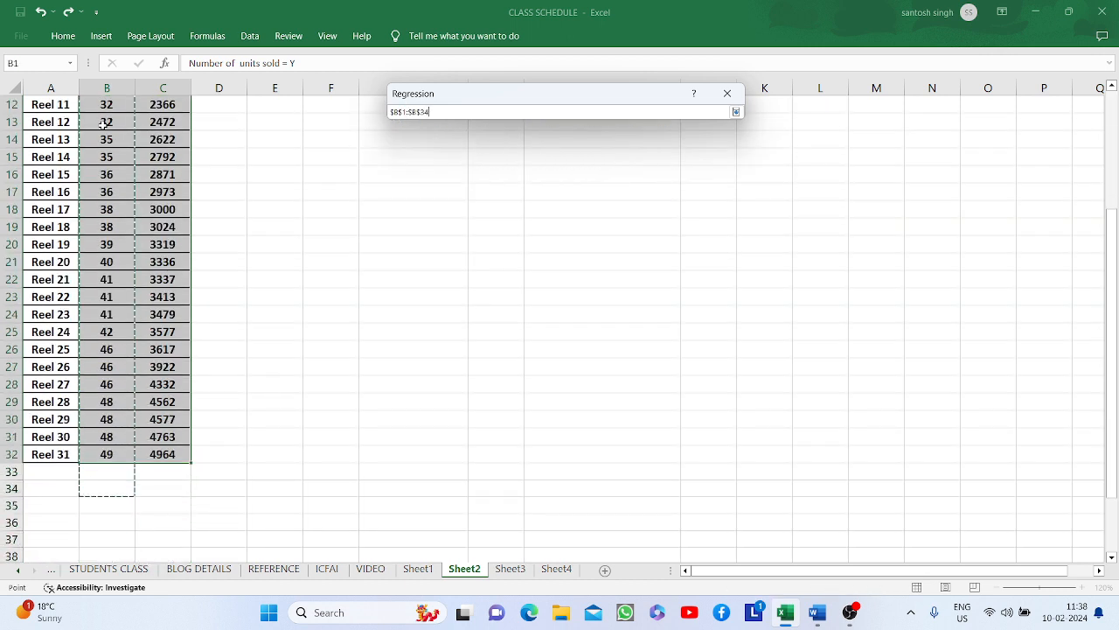
{"action": "key", "text": "Return"}
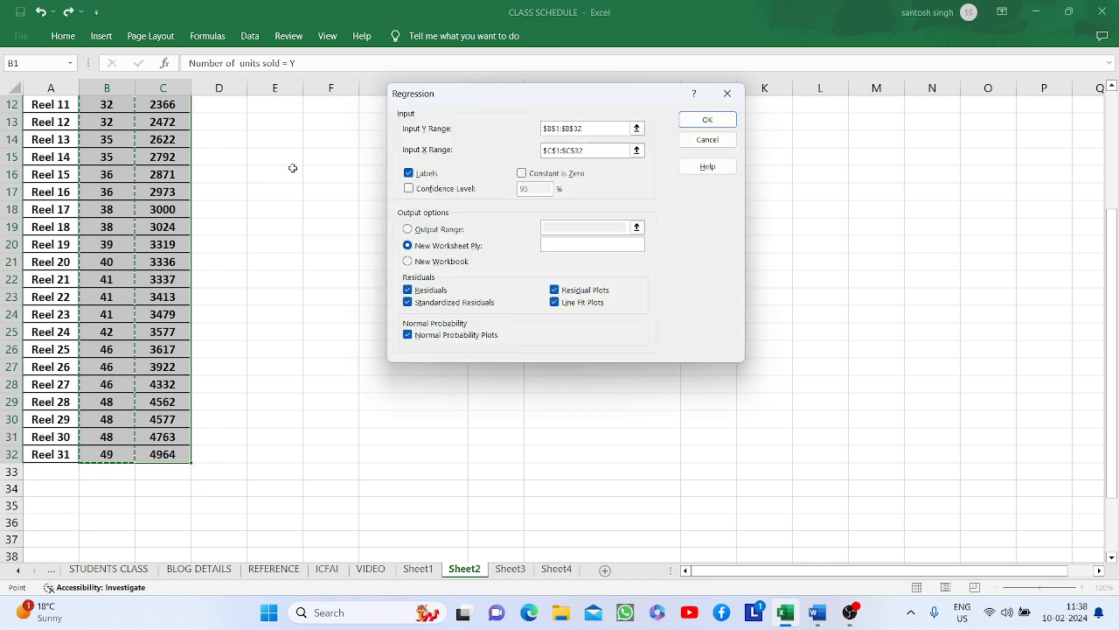
Step: Run the regression with C1:C32 as the Input X Range, labels, new worksheet output and all residual, line fit and normal probability plots
{"action": "left_click", "coordinate": [610, 150]}
{"action": "left_click", "coordinate": [610, 150]}
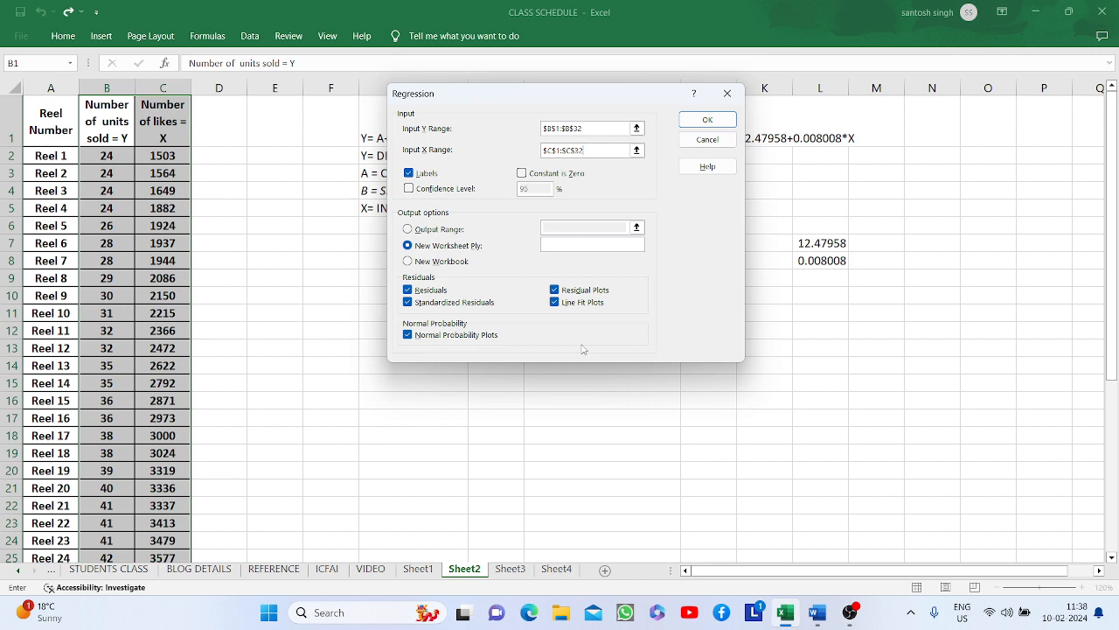
{"action": "left_click", "coordinate": [707, 119]}
{"action": "left_click", "coordinate": [651, 362]}
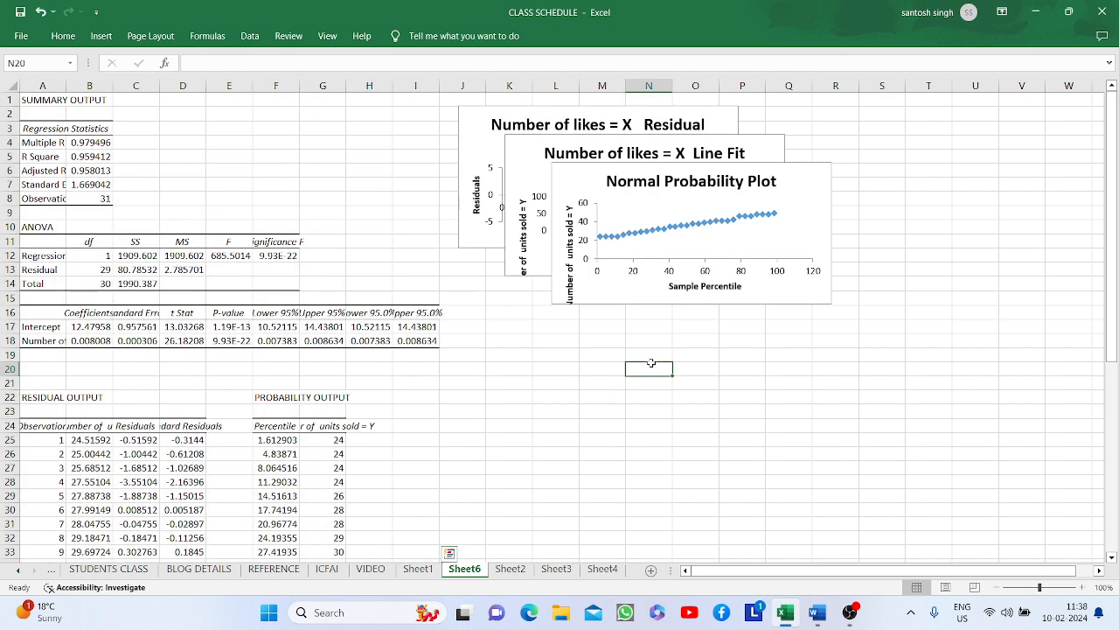
{"action": "left_click", "coordinate": [435, 560]}
{"action": "left_click", "coordinate": [430, 569]}
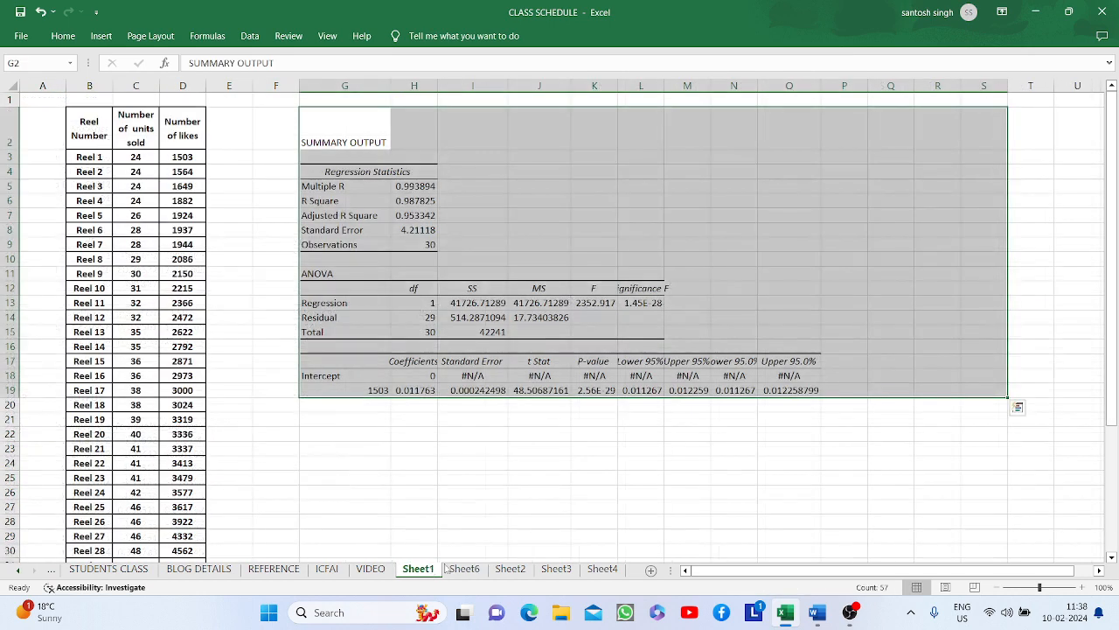
{"action": "left_click", "coordinate": [464, 569]}
{"action": "left_click", "coordinate": [491, 464]}
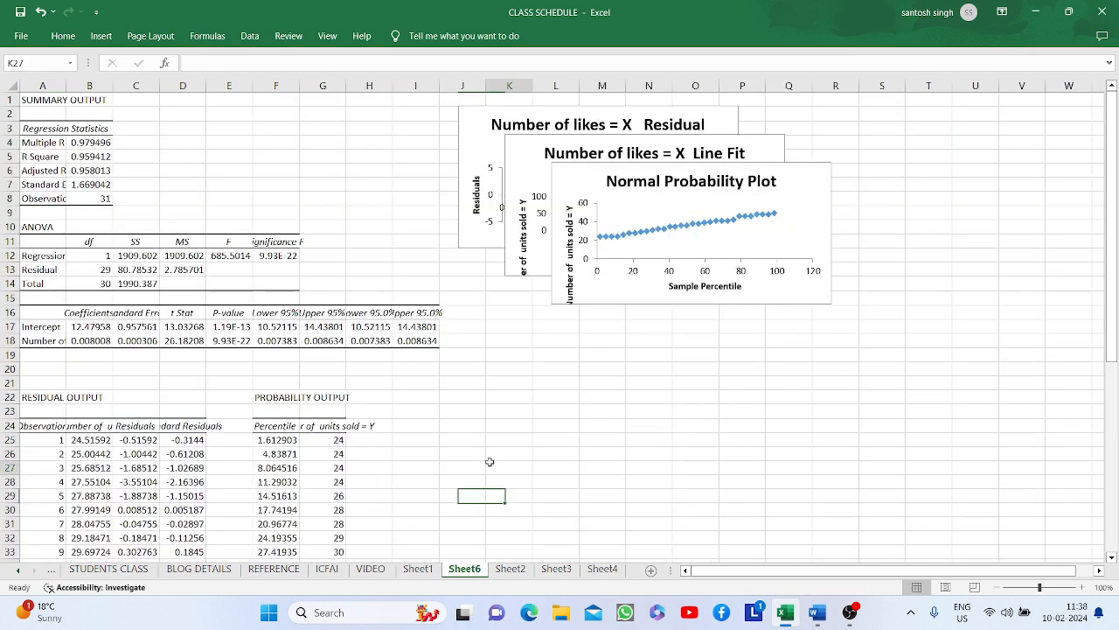
Step: Autofit the widths of columns A, B, I and H in the regression output on Sheet6
{"action": "double_click", "coordinate": [67, 85]}
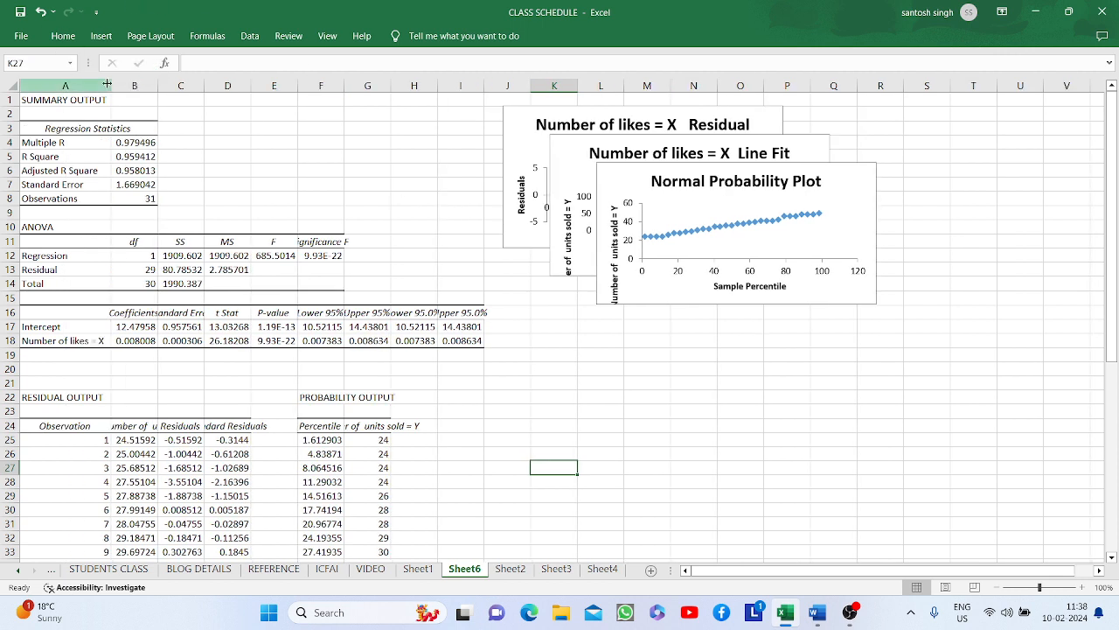
{"action": "double_click", "coordinate": [158, 85]}
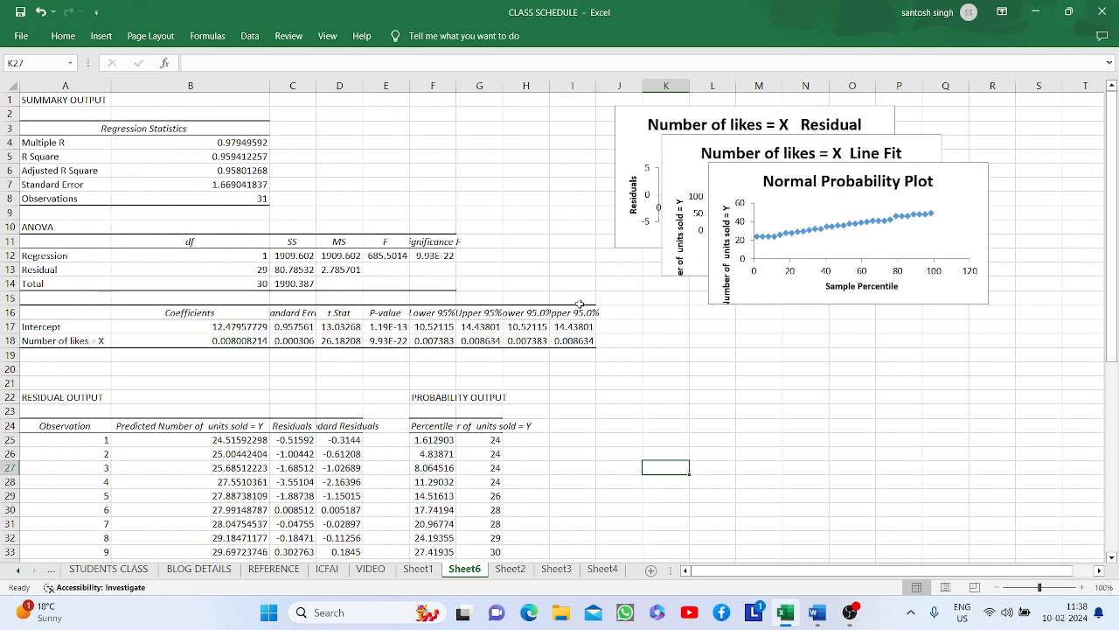
{"action": "double_click", "coordinate": [597, 85]}
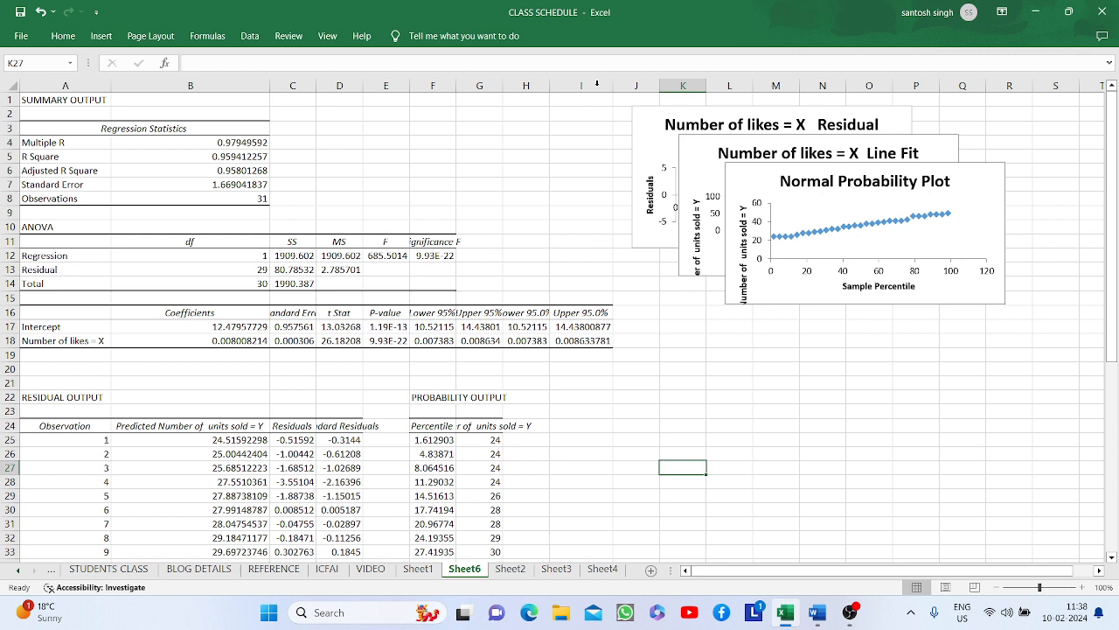
{"action": "double_click", "coordinate": [550, 85]}
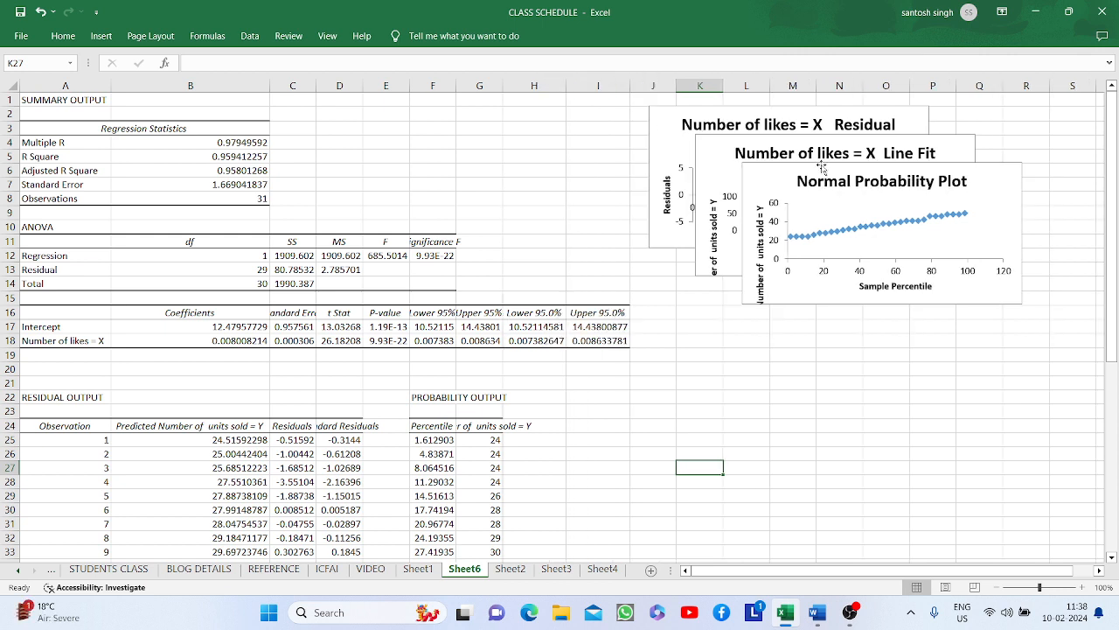
Step: Separate the three overlapping charts, placing the Line Fit Plot and Normal Probability Plot below the Residual Plot and shifting the Residual Plot toward column G
{"action": "left_click_drag", "start_coordinate": [822, 168], "coordinate": [791, 462]}
{"action": "left_click_drag", "start_coordinate": [757, 179], "coordinate": [765, 266]}
{"action": "key", "text": "ctrl+z"}
{"action": "left_click", "coordinate": [907, 382]}
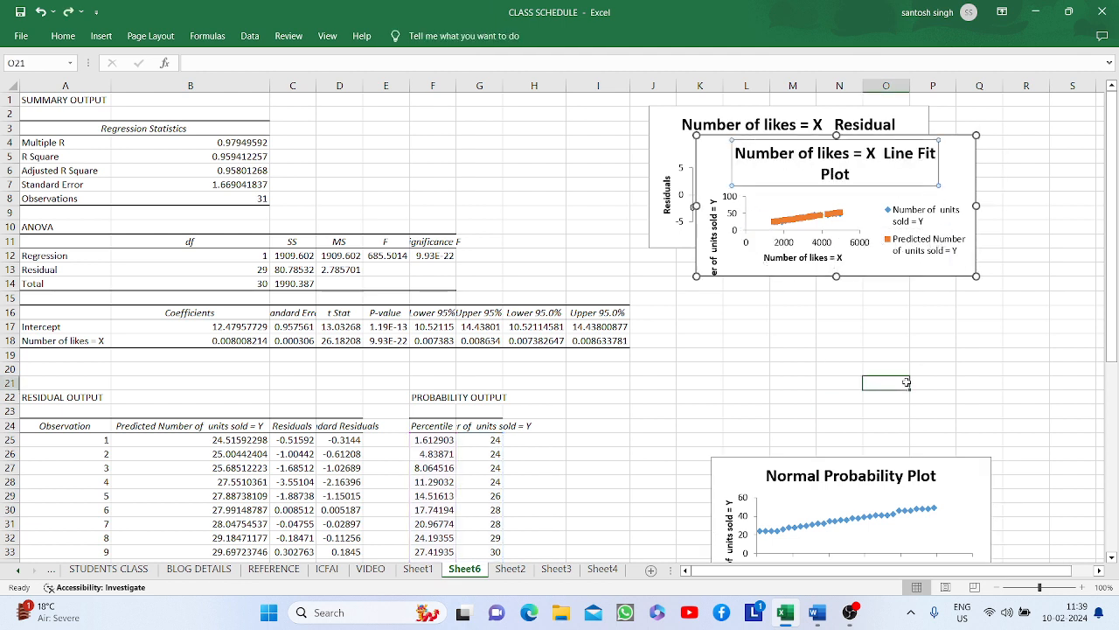
{"action": "left_click_drag", "start_coordinate": [966, 161], "coordinate": [951, 297]}
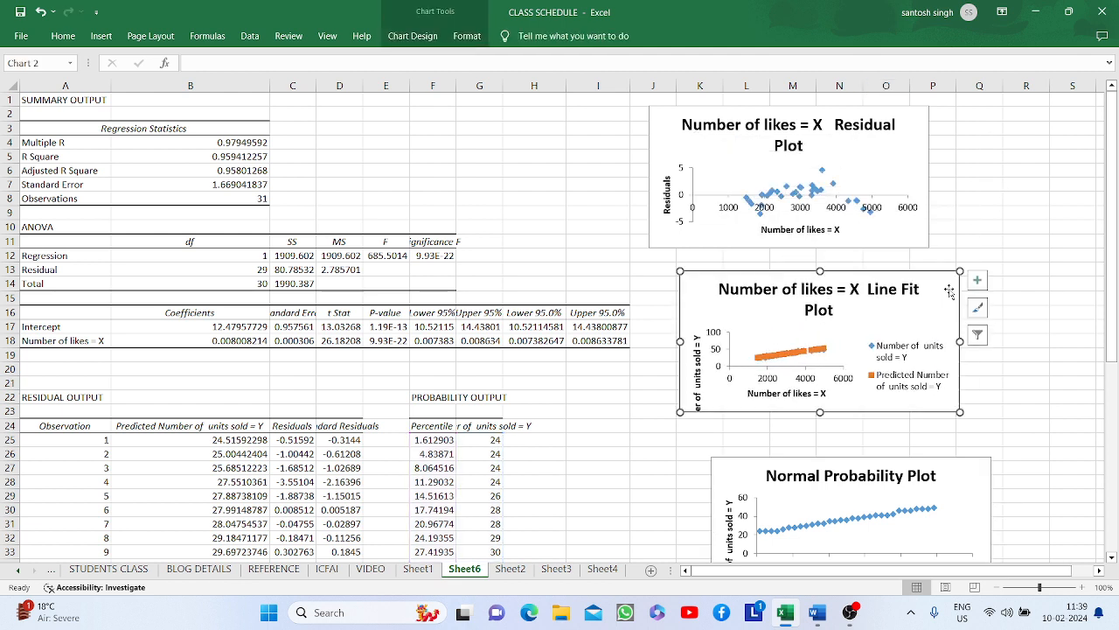
{"action": "left_click_drag", "start_coordinate": [669, 113], "coordinate": [529, 113]}
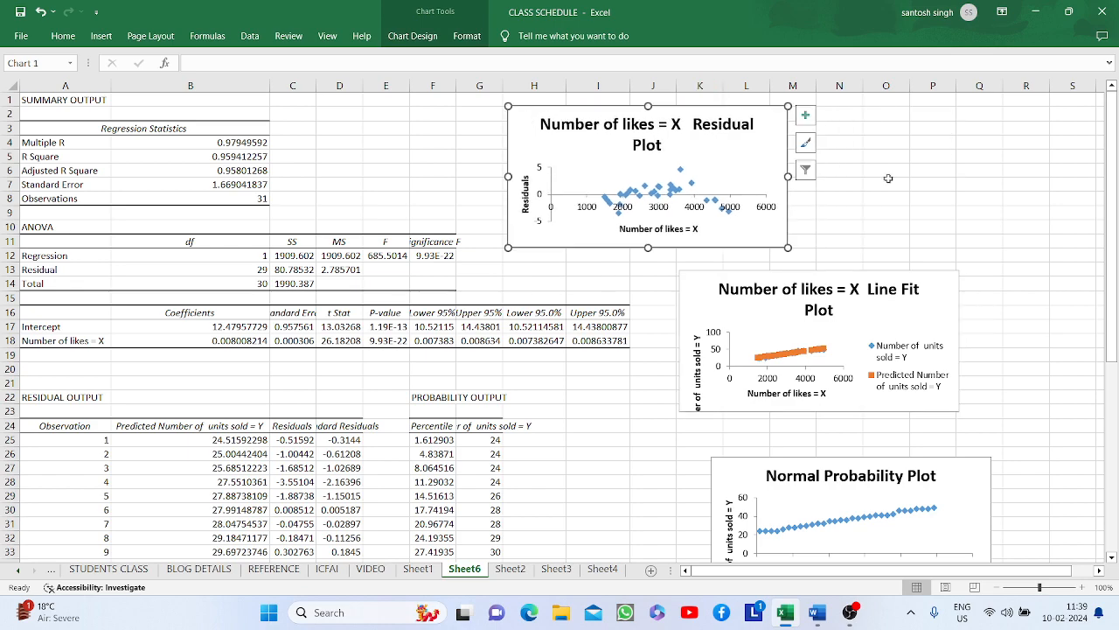
{"action": "left_click", "coordinate": [926, 177]}
Step: Move the Normal Probability Plot and the Line Fit Plot further down the sheet with space between them
{"action": "scroll", "coordinate": [927, 178], "scroll_direction": "down", "scroll_amount": 3}
{"action": "scroll", "coordinate": [926, 177], "scroll_direction": "down", "scroll_amount": 2}
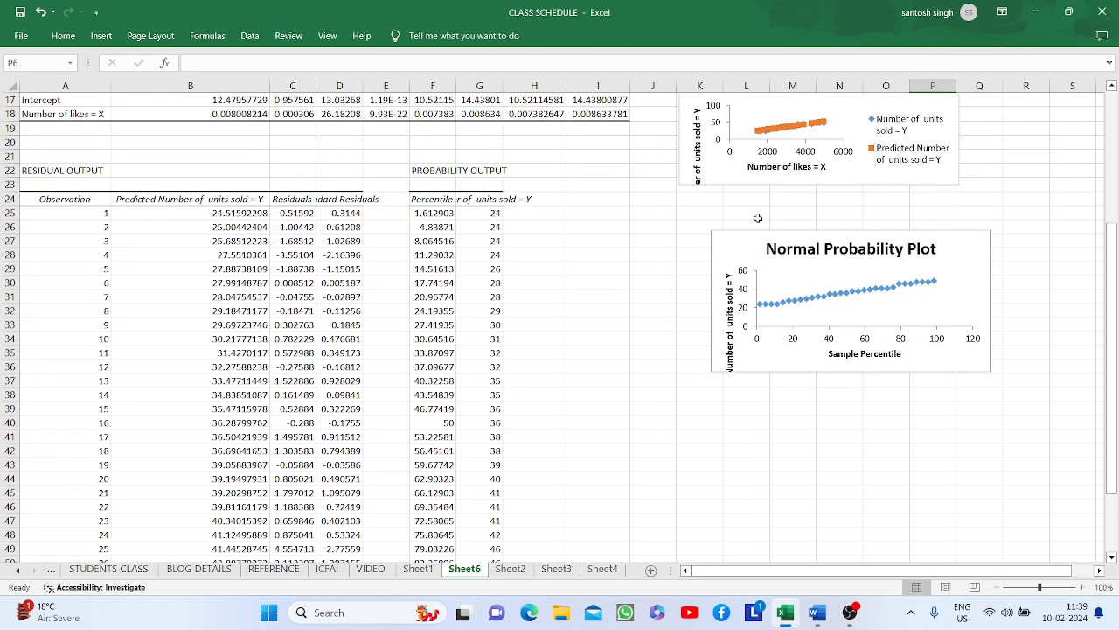
{"action": "left_click_drag", "start_coordinate": [739, 245], "coordinate": [663, 455]}
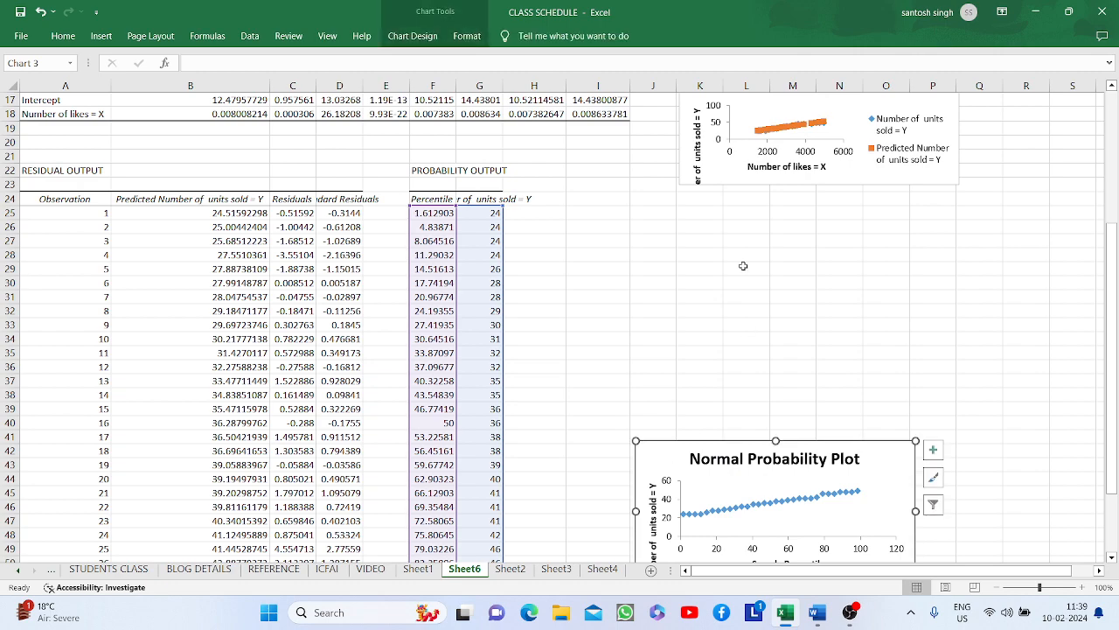
{"action": "left_click", "coordinate": [746, 268]}
{"action": "scroll", "coordinate": [761, 253], "scroll_direction": "up", "scroll_amount": 2}
{"action": "left_click_drag", "start_coordinate": [717, 129], "coordinate": [675, 325]}
{"action": "scroll", "coordinate": [936, 376], "scroll_direction": "down", "scroll_amount": 5}
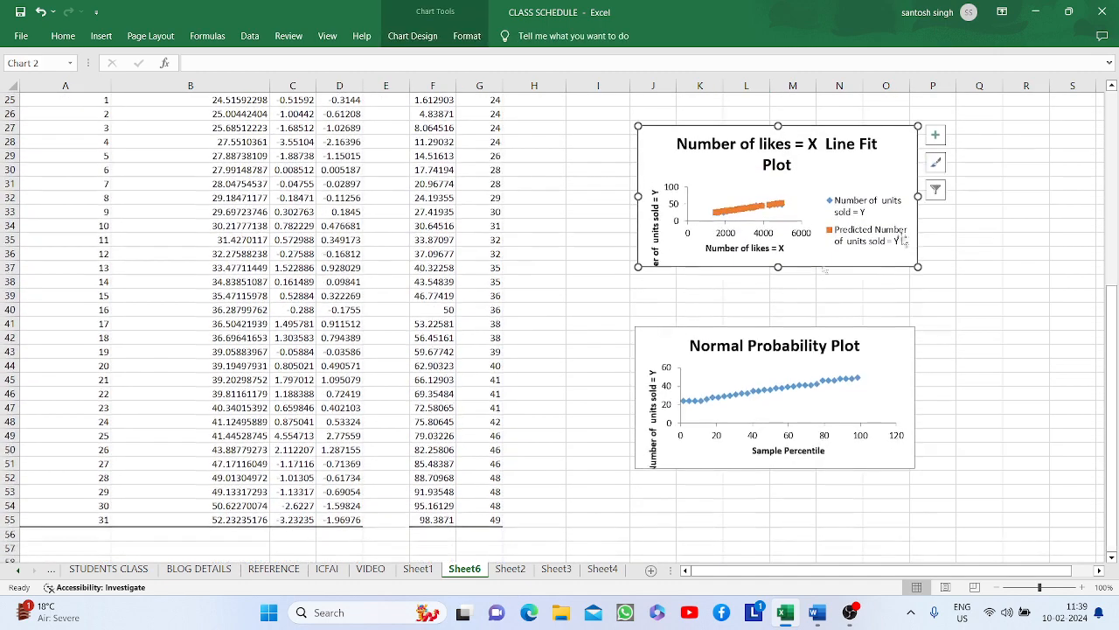
Step: Enlarge the Line Fit Plot and move it up beside the coefficients table, starting at about row 15
{"action": "left_click_drag", "start_coordinate": [917, 267], "coordinate": [1034, 336]}
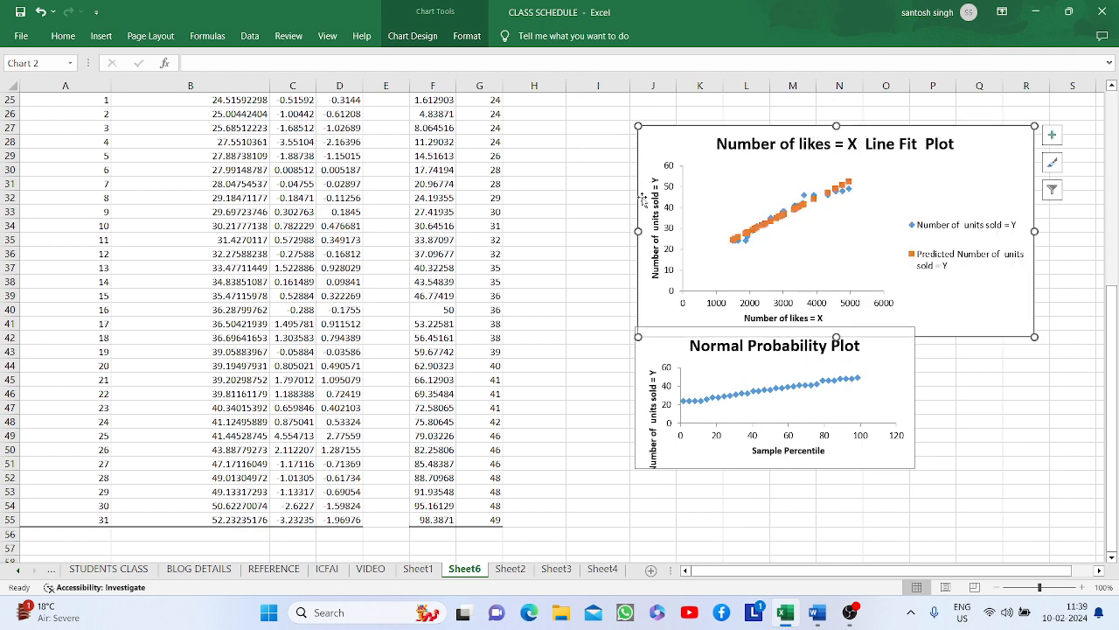
{"action": "left_click", "coordinate": [601, 195]}
{"action": "scroll", "coordinate": [691, 218], "scroll_direction": "up", "scroll_amount": 5}
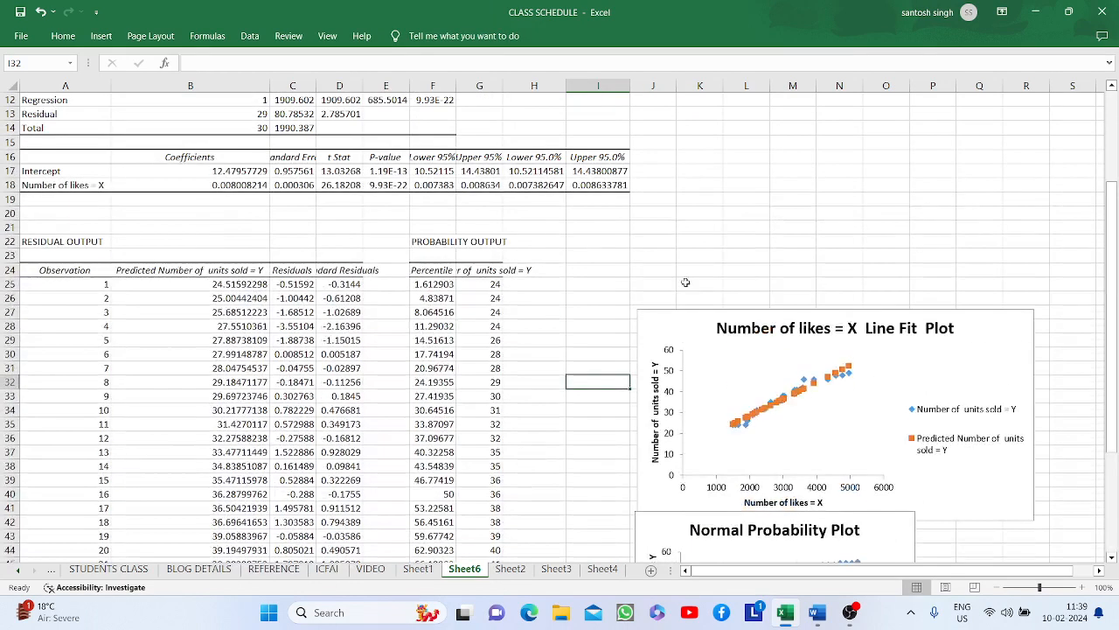
{"action": "left_click_drag", "start_coordinate": [675, 289], "coordinate": [668, 146]}
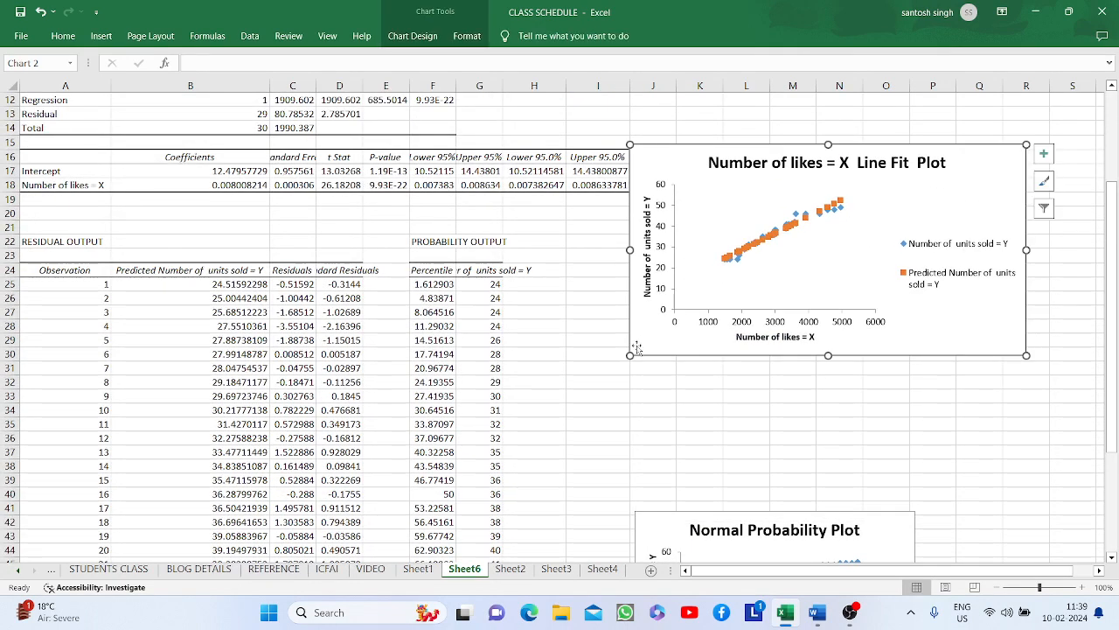
{"action": "left_click", "coordinate": [631, 394]}
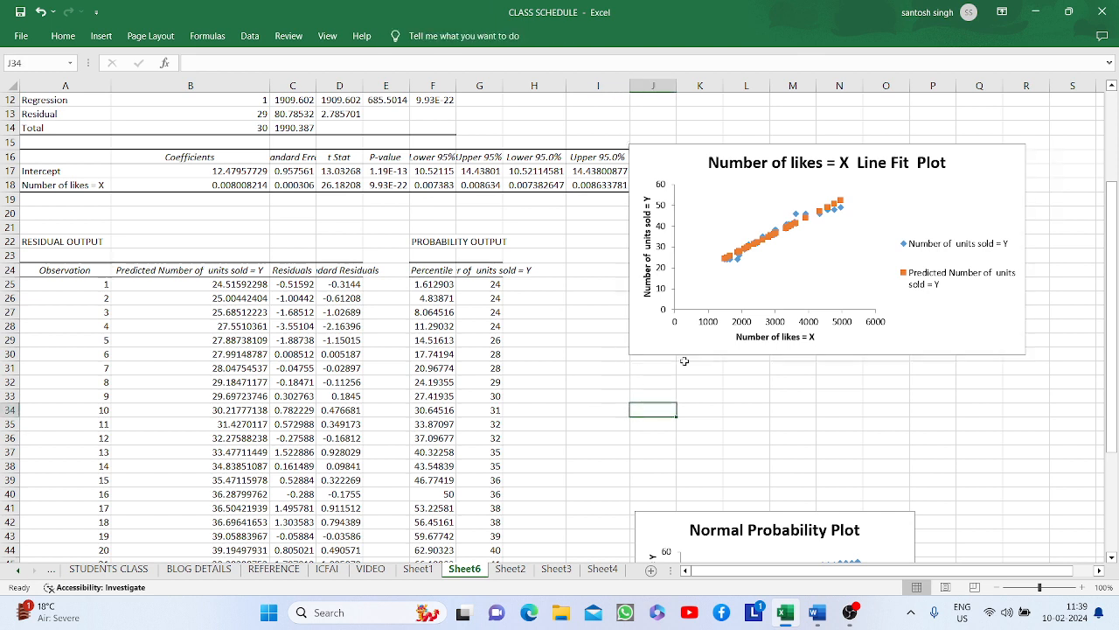
Step: Stretch the Line Fit Plot in both directions until it covers about rows 15 to 38 and columns I to S
{"action": "left_click", "coordinate": [706, 162]}
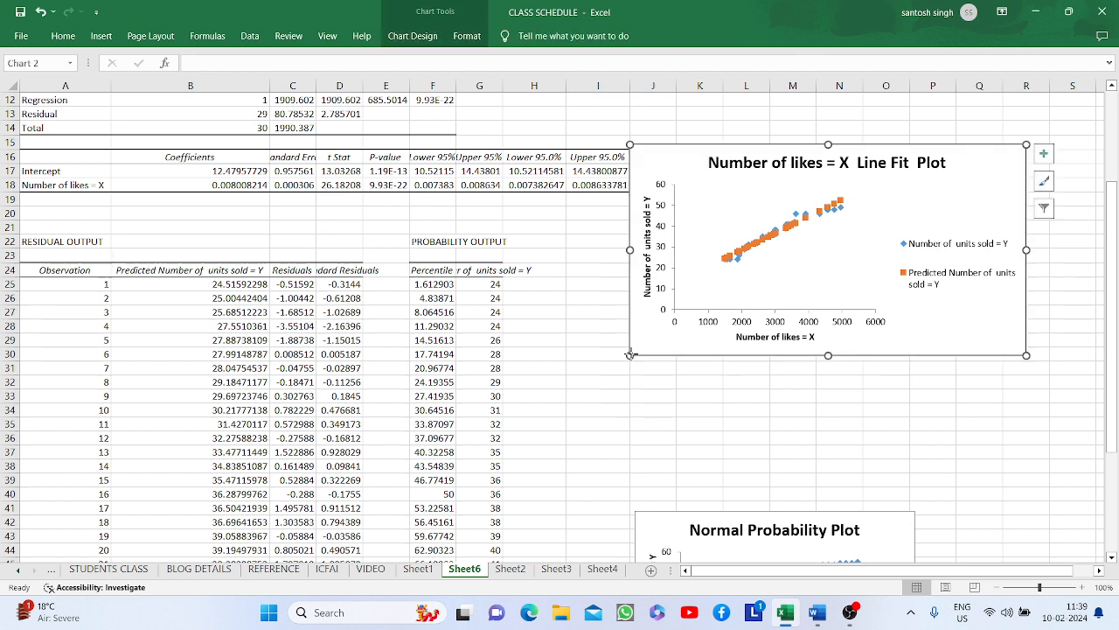
{"action": "left_click_drag", "start_coordinate": [630, 354], "coordinate": [573, 423]}
{"action": "left_click", "coordinate": [959, 464]}
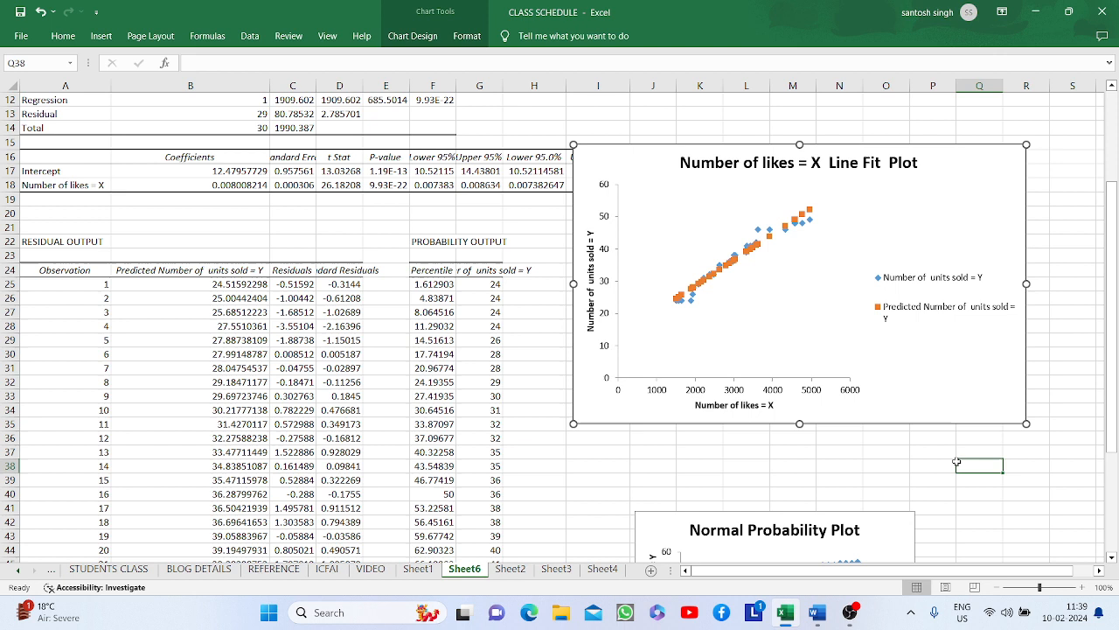
{"action": "left_click", "coordinate": [1019, 401]}
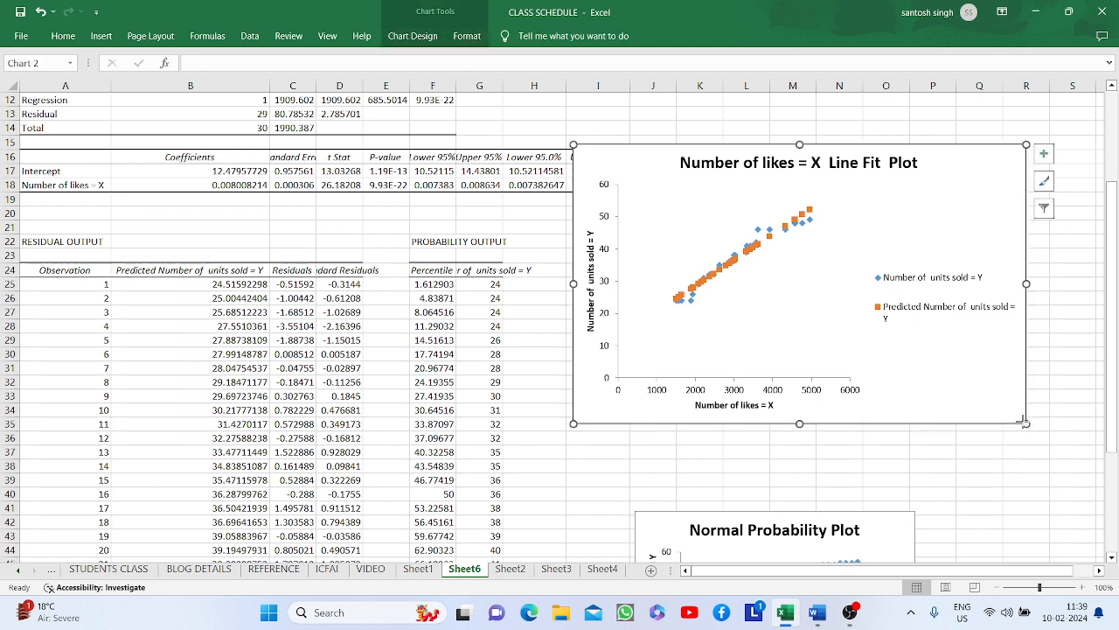
{"action": "left_click_drag", "start_coordinate": [1023, 421], "coordinate": [1083, 468]}
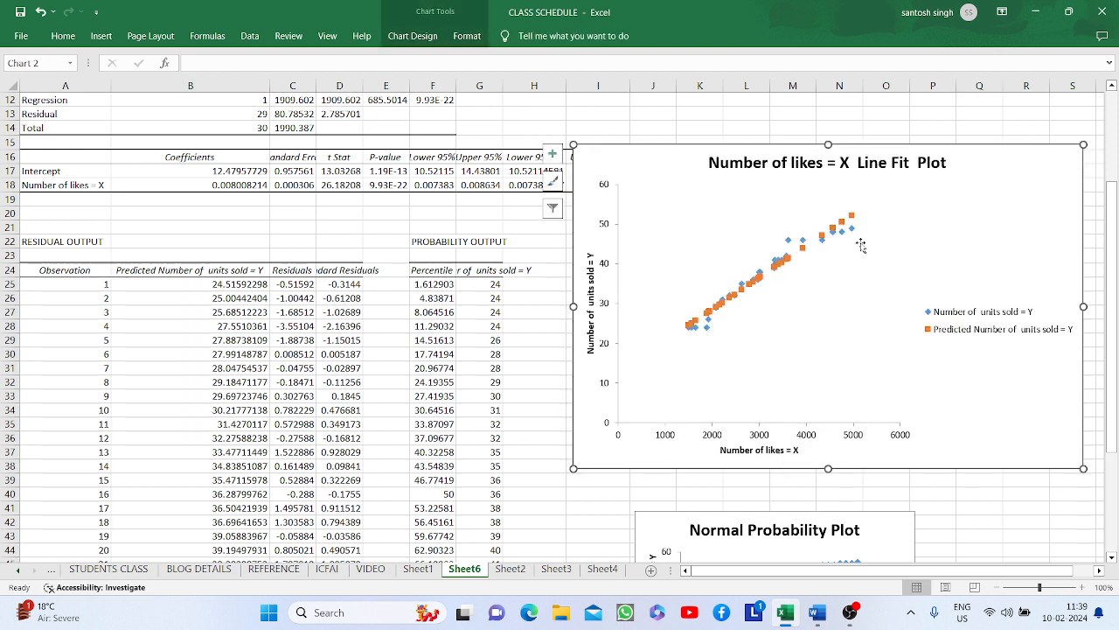
Step: Add a trendline to the Line Fit Plot based on the series Predicted Number of units sold = Y
{"action": "left_click", "coordinate": [864, 203]}
{"action": "left_click", "coordinate": [927, 201]}
{"action": "left_click", "coordinate": [552, 153]}
{"action": "left_click", "coordinate": [476, 271]}
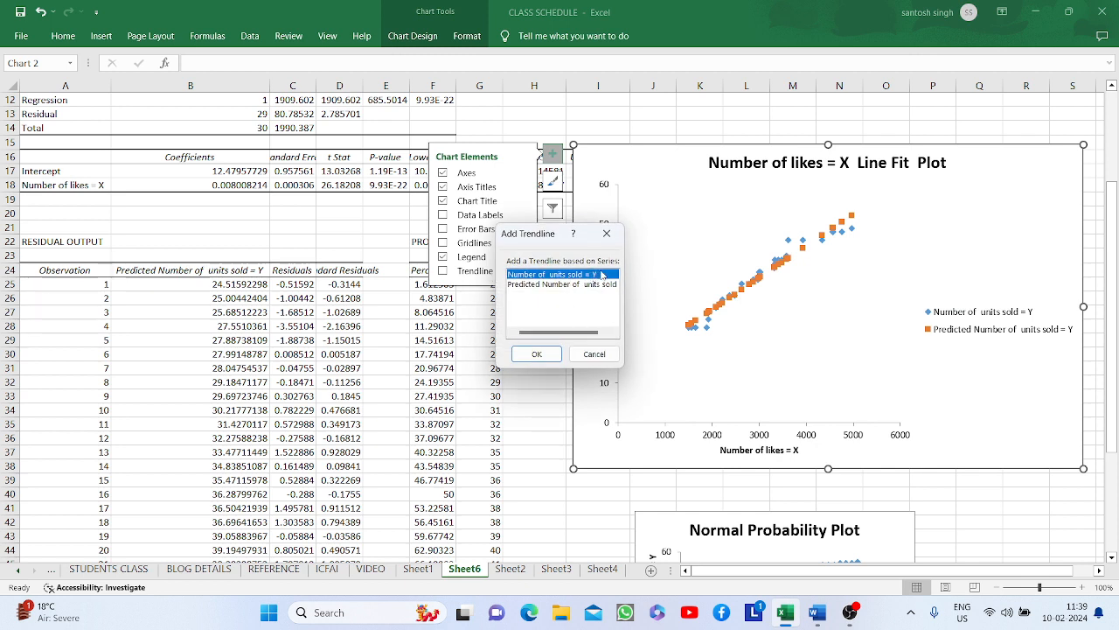
{"action": "left_click", "coordinate": [574, 284]}
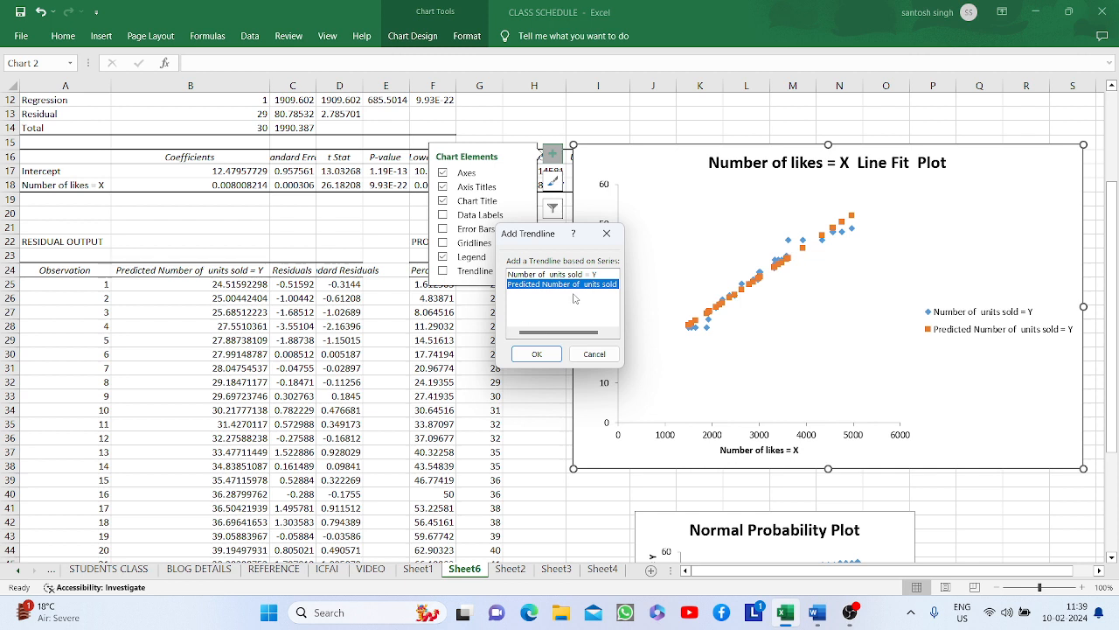
{"action": "left_click", "coordinate": [537, 353]}
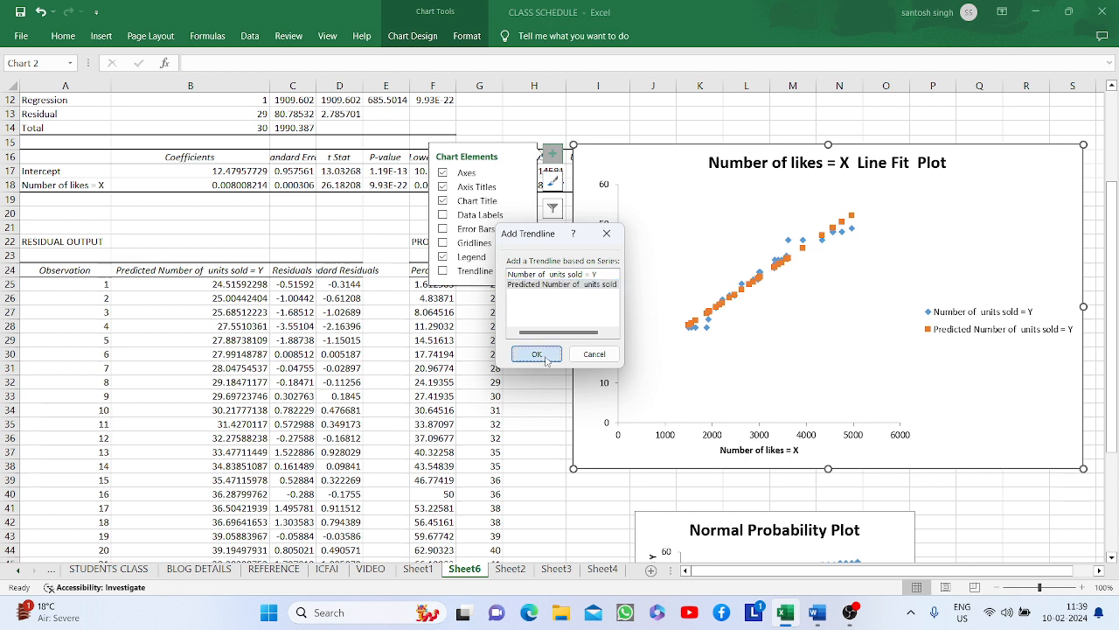
{"action": "left_click", "coordinate": [772, 348]}
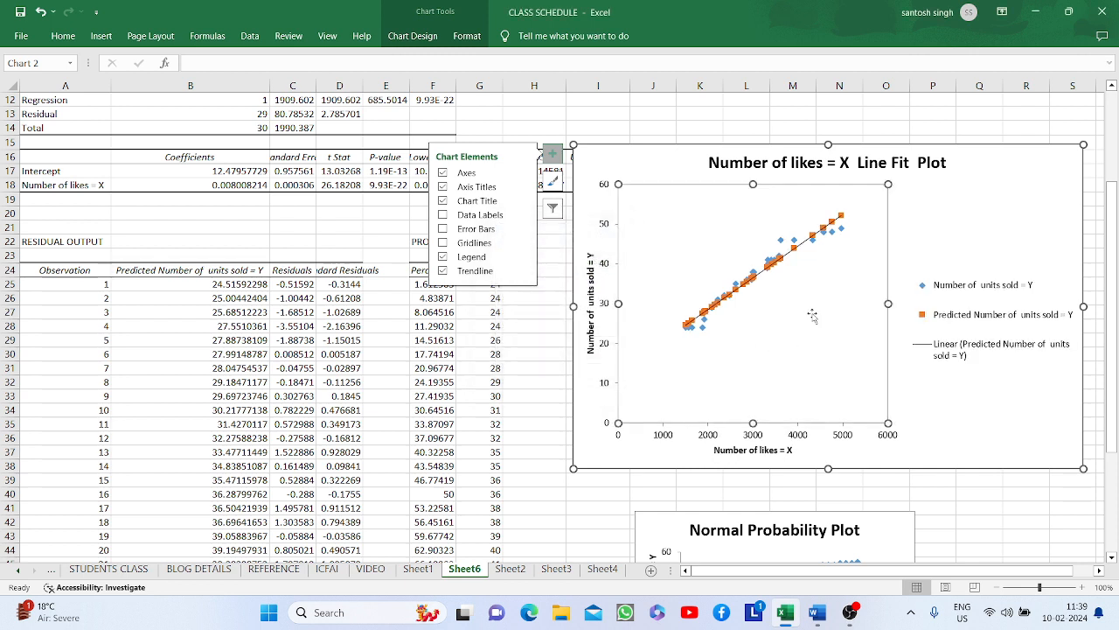
Step: Set the Line Fit Plot trendline's intercept to 0.0 and display its equation on the chart
{"action": "double_click", "coordinate": [816, 240]}
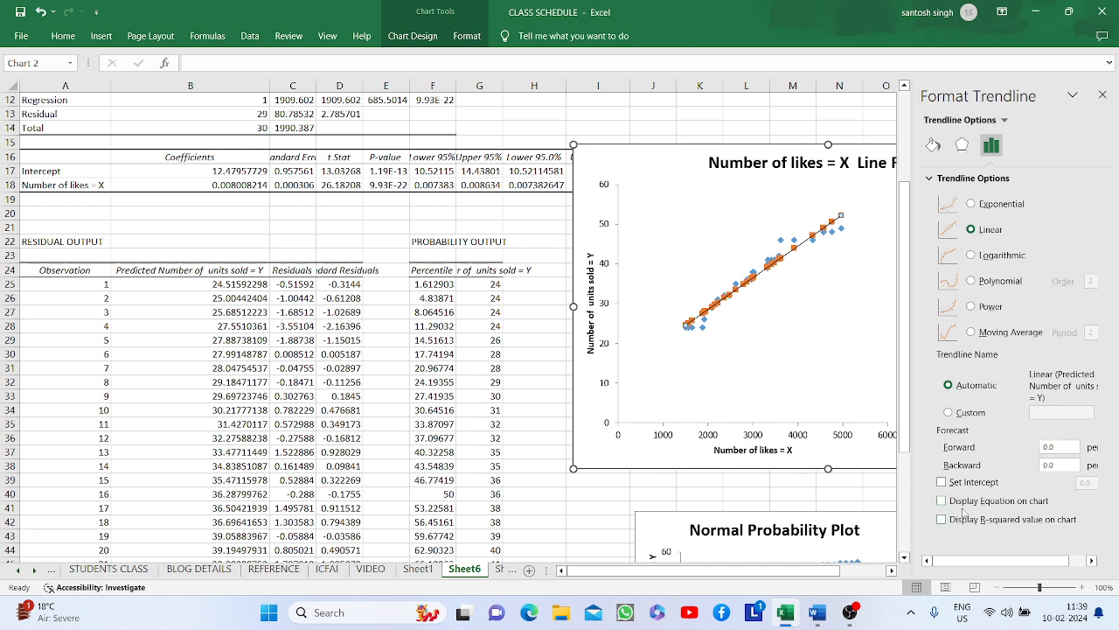
{"action": "left_click", "coordinate": [943, 482]}
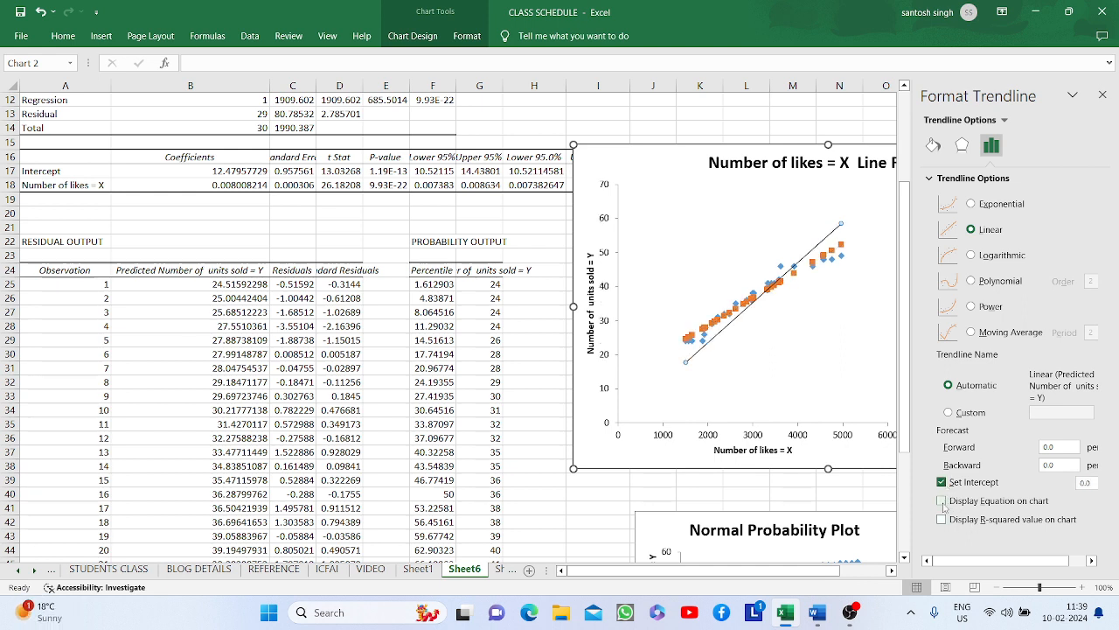
{"action": "left_click", "coordinate": [942, 501]}
{"action": "left_click", "coordinate": [1103, 93]}
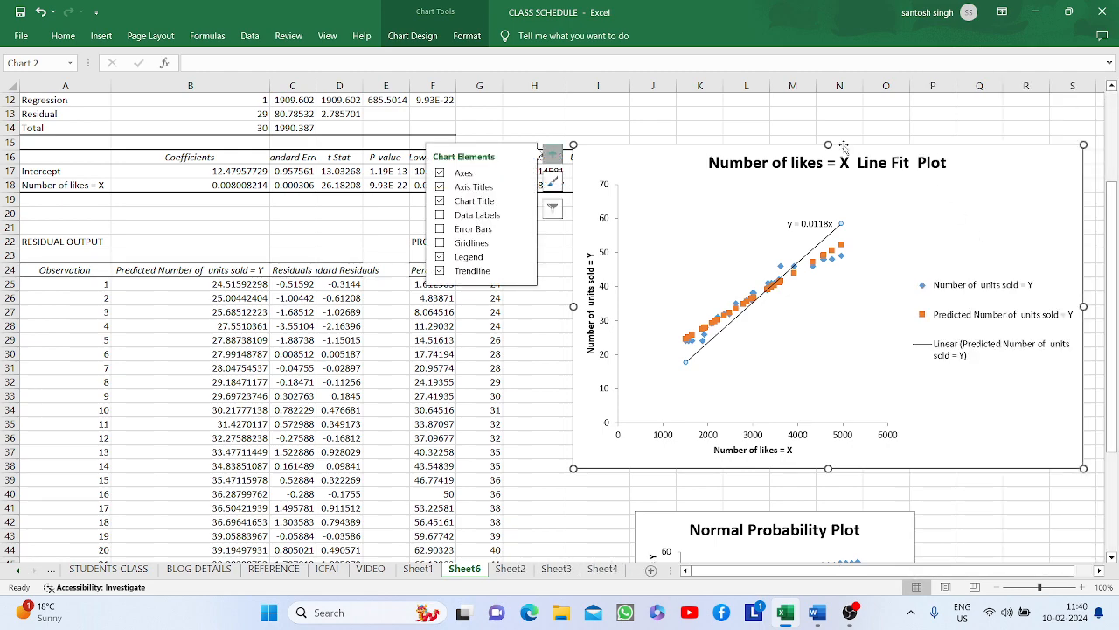
{"action": "left_click", "coordinate": [765, 122]}
Step: Enlarge the Residual Plot until it covers about rows 1 to 14 and columns H to O
{"action": "scroll", "coordinate": [277, 332], "scroll_direction": "up", "scroll_amount": 3}
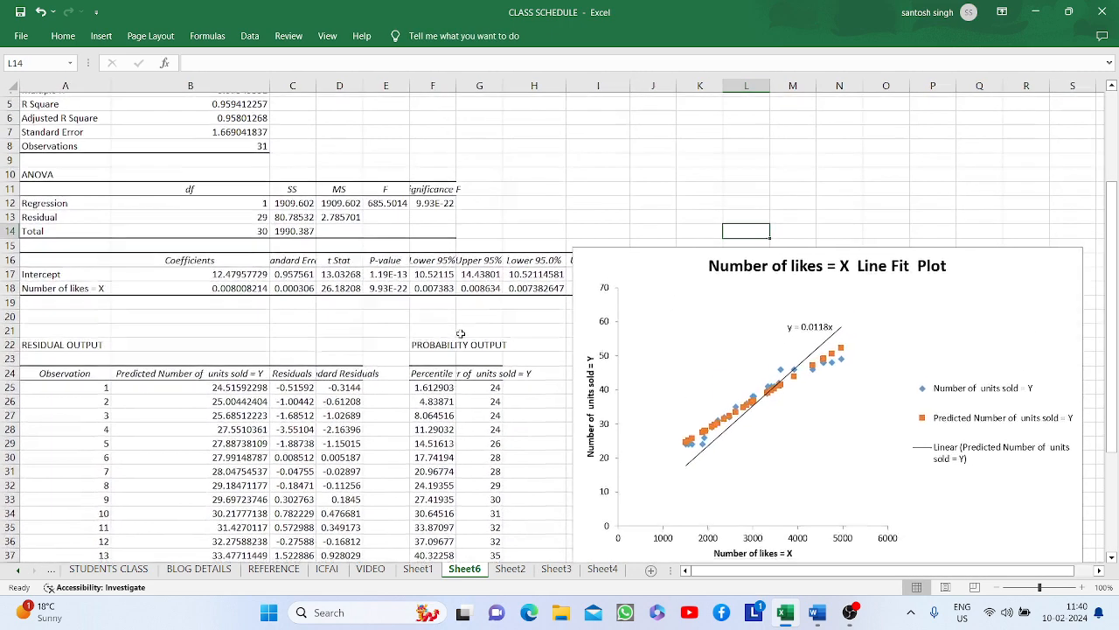
{"action": "left_click", "coordinate": [231, 269]}
{"action": "scroll", "coordinate": [230, 268], "scroll_direction": "up", "scroll_amount": 2}
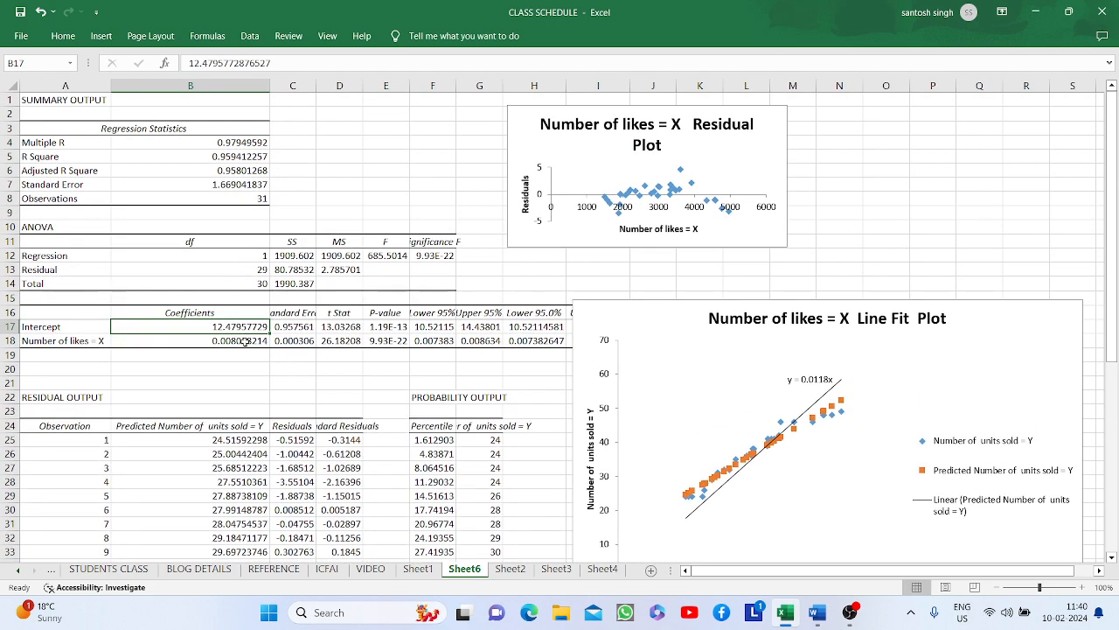
{"action": "left_click", "coordinate": [575, 122]}
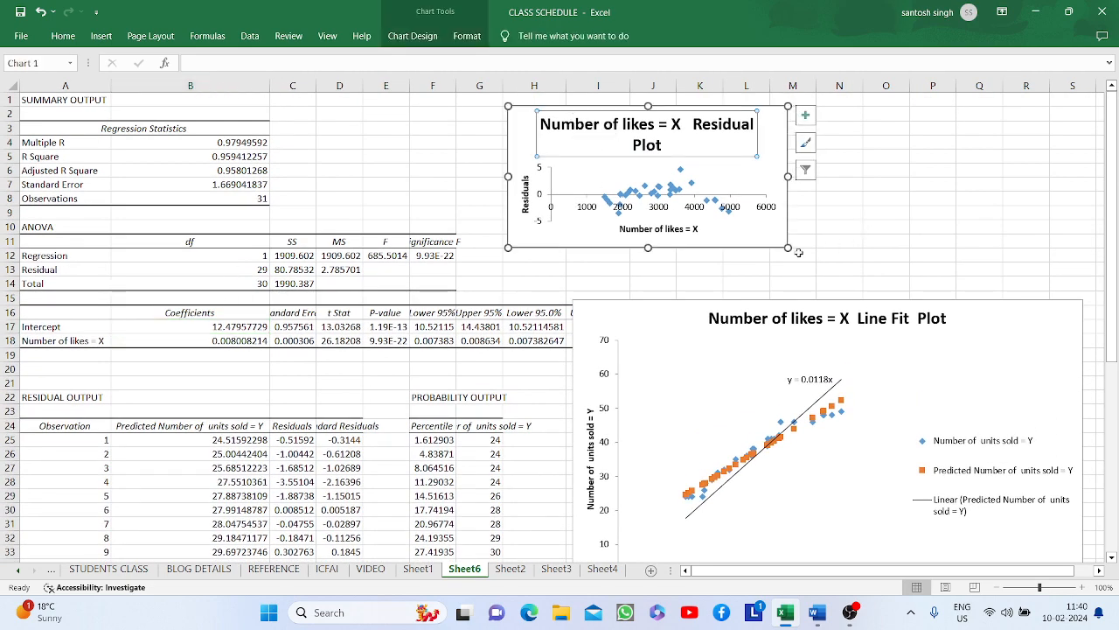
{"action": "left_click_drag", "start_coordinate": [785, 248], "coordinate": [889, 296]}
{"action": "left_click", "coordinate": [388, 142]}
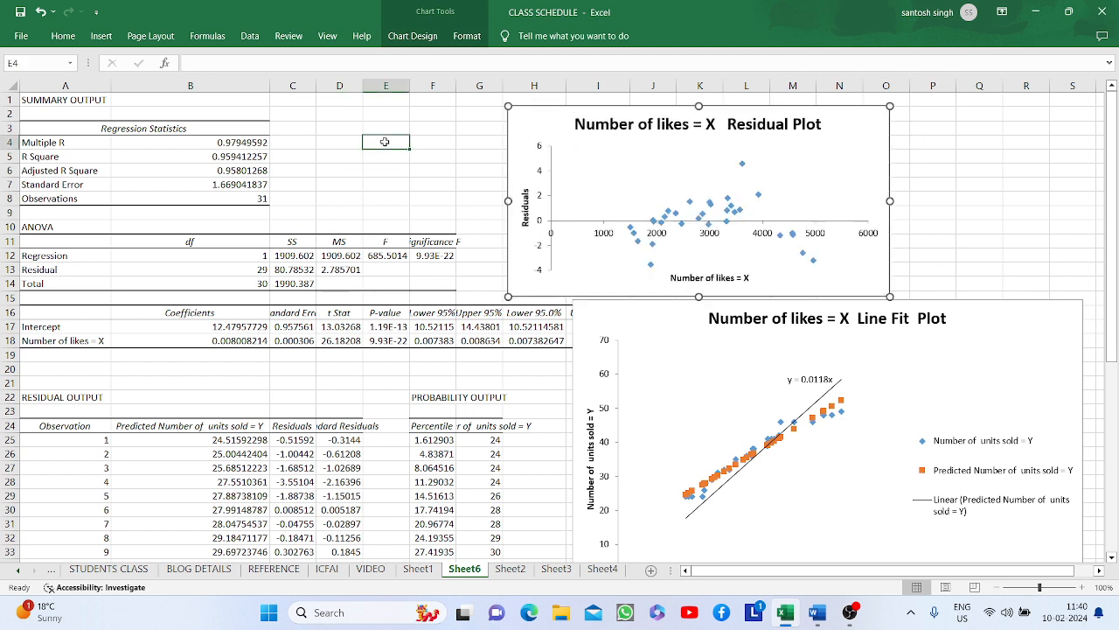
Step: Examine the intercept and likes coefficients on Sheet6 and the earlier regression summary on Sheet1
{"action": "left_click", "coordinate": [193, 329]}
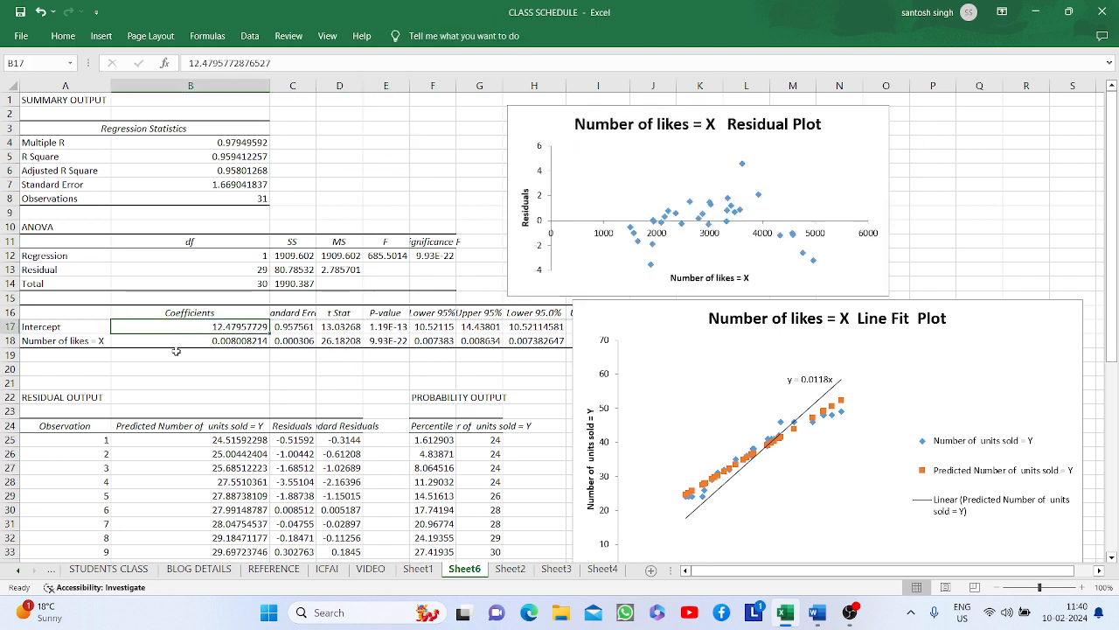
{"action": "left_click", "coordinate": [186, 341]}
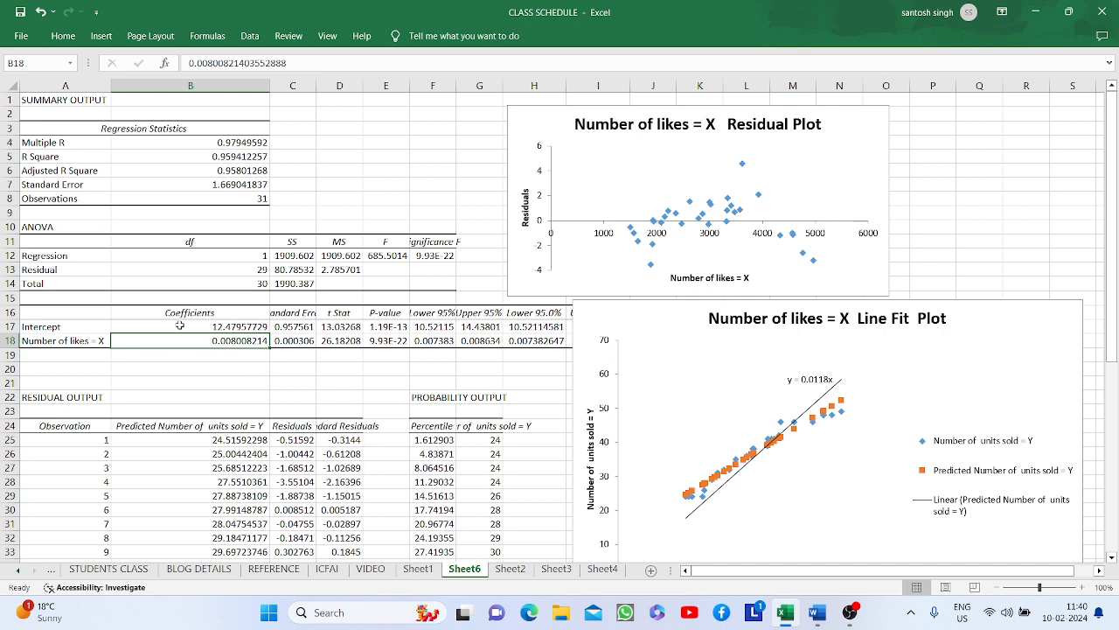
{"action": "left_click", "coordinate": [419, 569]}
{"action": "left_click", "coordinate": [688, 310]}
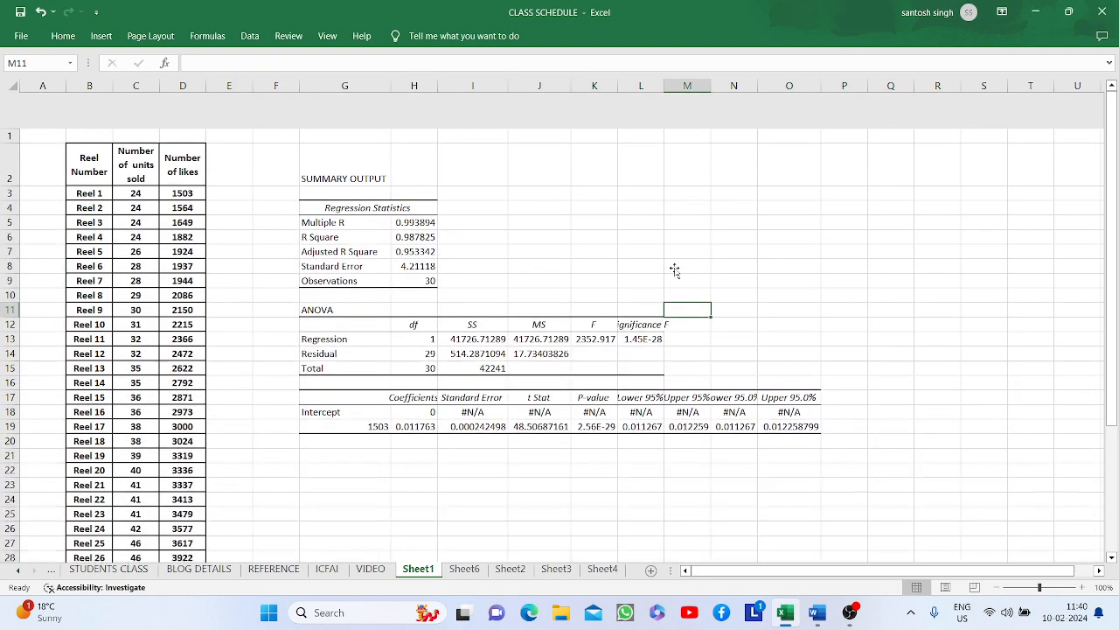
{"action": "scroll", "coordinate": [675, 270], "scroll_direction": "down", "scroll_amount": 1}
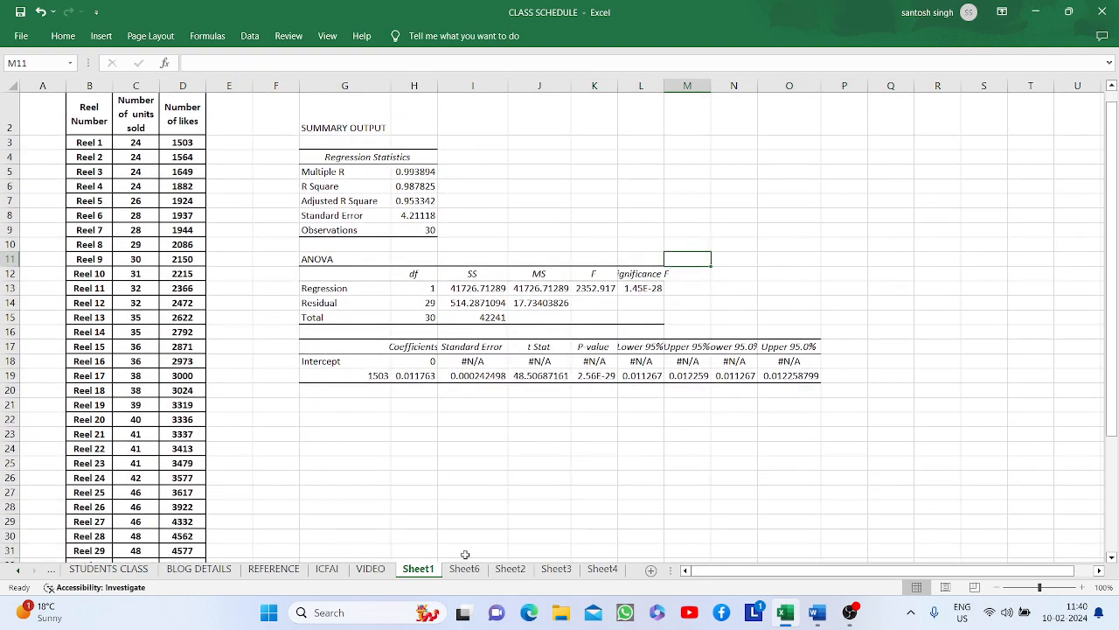
{"action": "scroll", "coordinate": [495, 453], "scroll_direction": "down", "scroll_amount": 7}
{"action": "scroll", "coordinate": [495, 453], "scroll_direction": "up", "scroll_amount": 8}
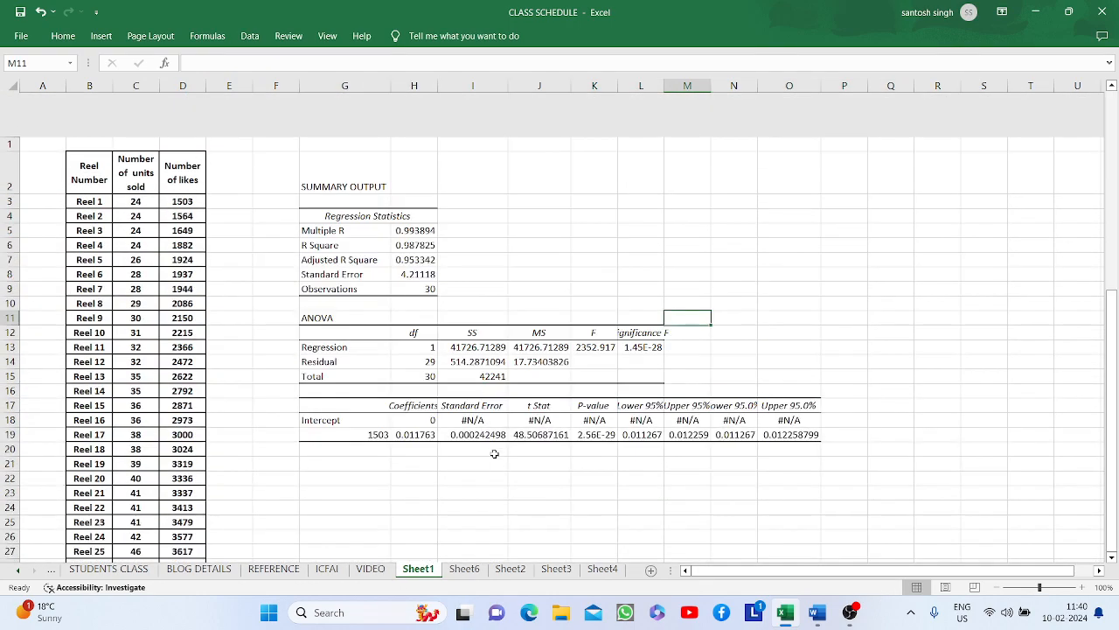
{"action": "left_click", "coordinate": [407, 182]}
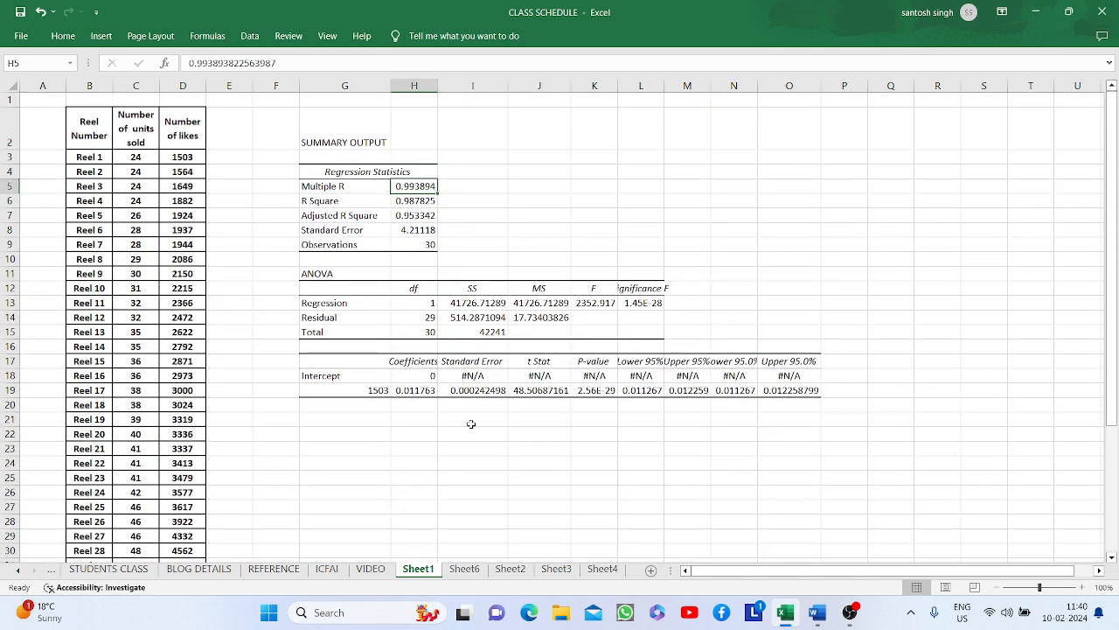
Step: Compare the regression equation on Sheet2 with the intercept and likes coefficients in B17 and B18 of Sheet6
{"action": "left_click", "coordinate": [546, 570]}
{"action": "left_click", "coordinate": [510, 571]}
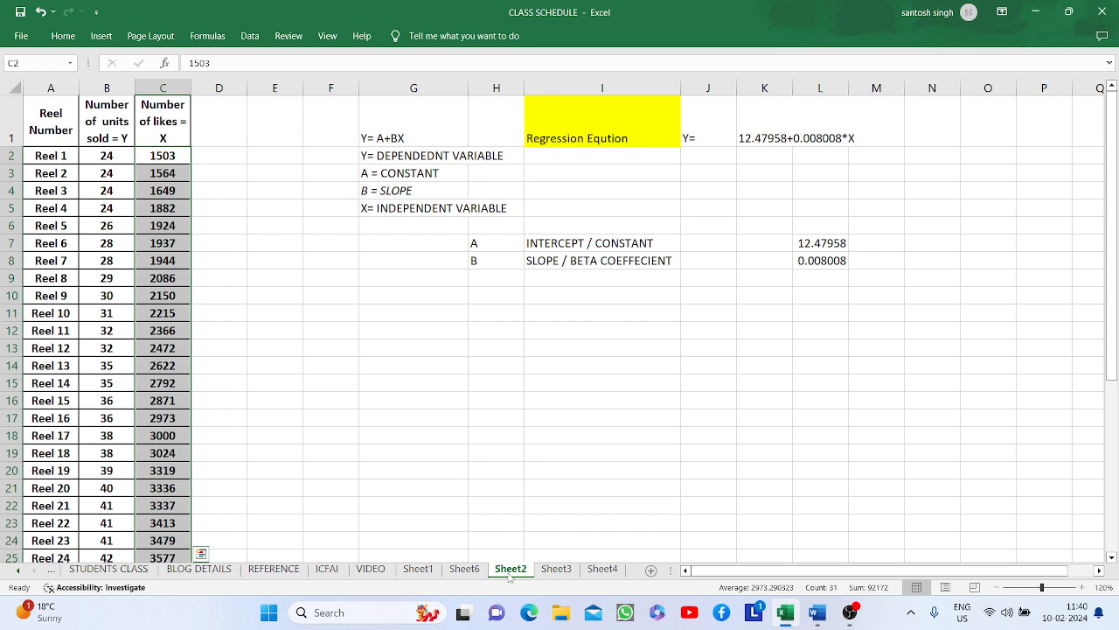
{"action": "left_click", "coordinate": [390, 398]}
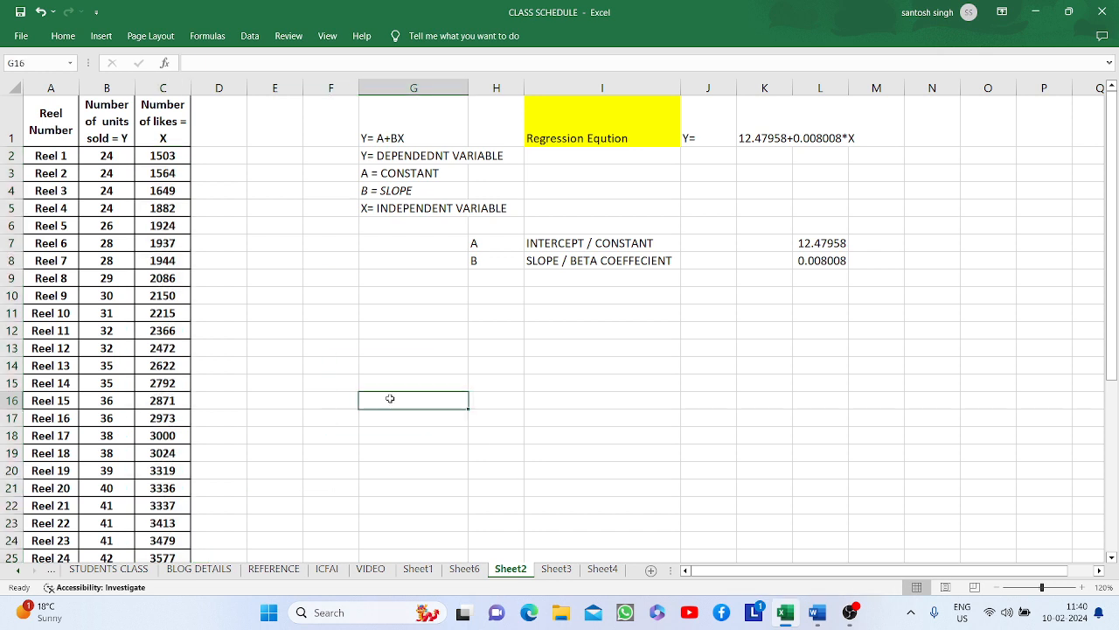
{"action": "left_click", "coordinate": [787, 140]}
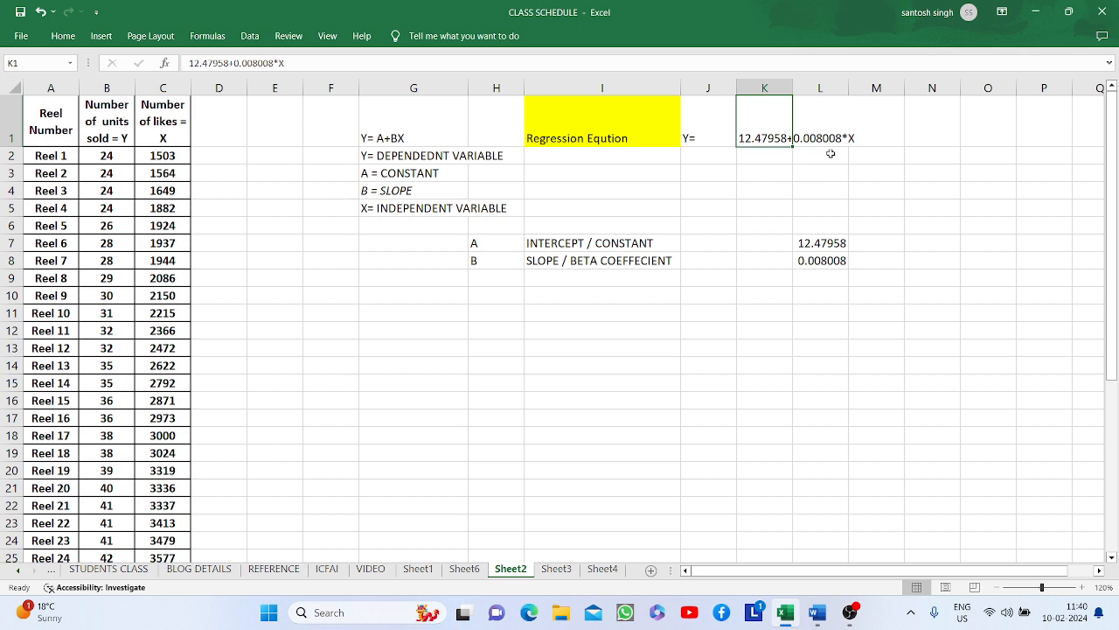
{"action": "left_click", "coordinate": [464, 569]}
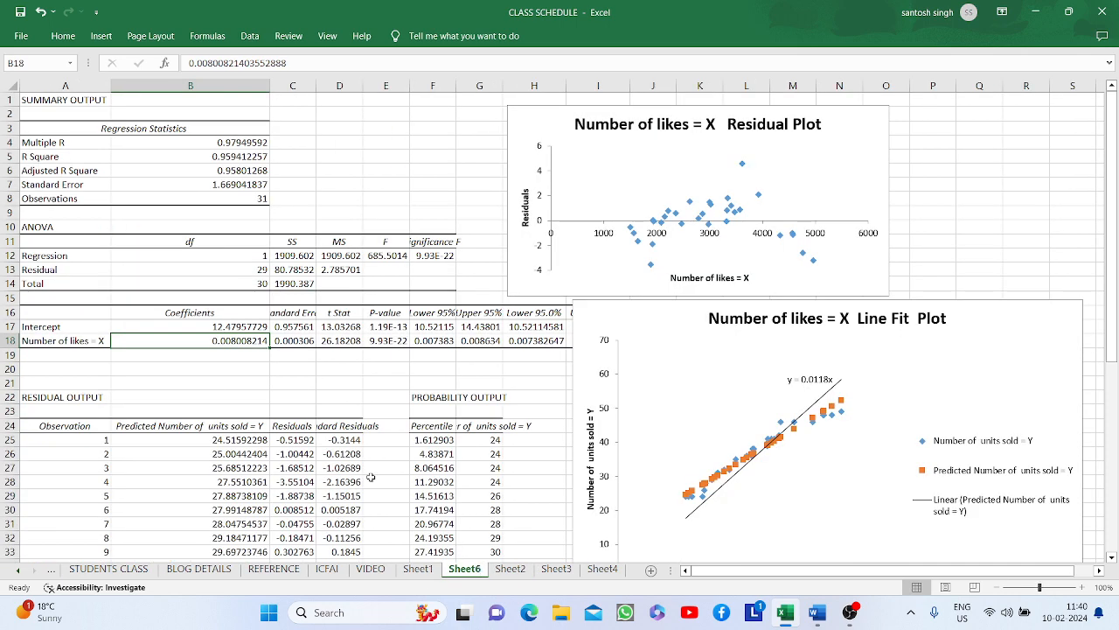
{"action": "left_click", "coordinate": [199, 327]}
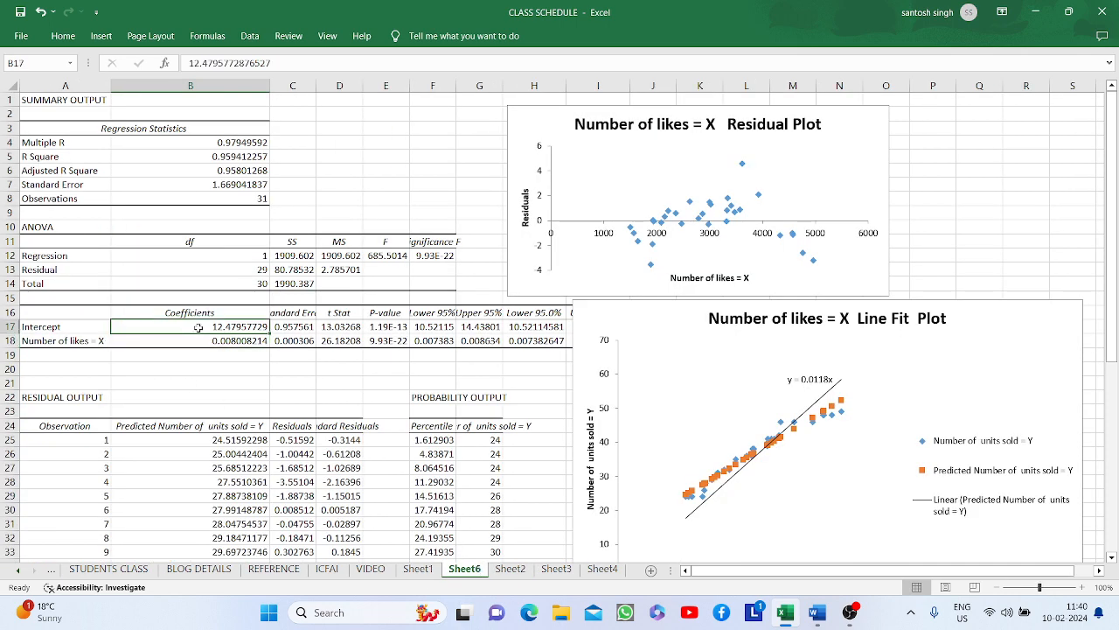
{"action": "left_click", "coordinate": [227, 341]}
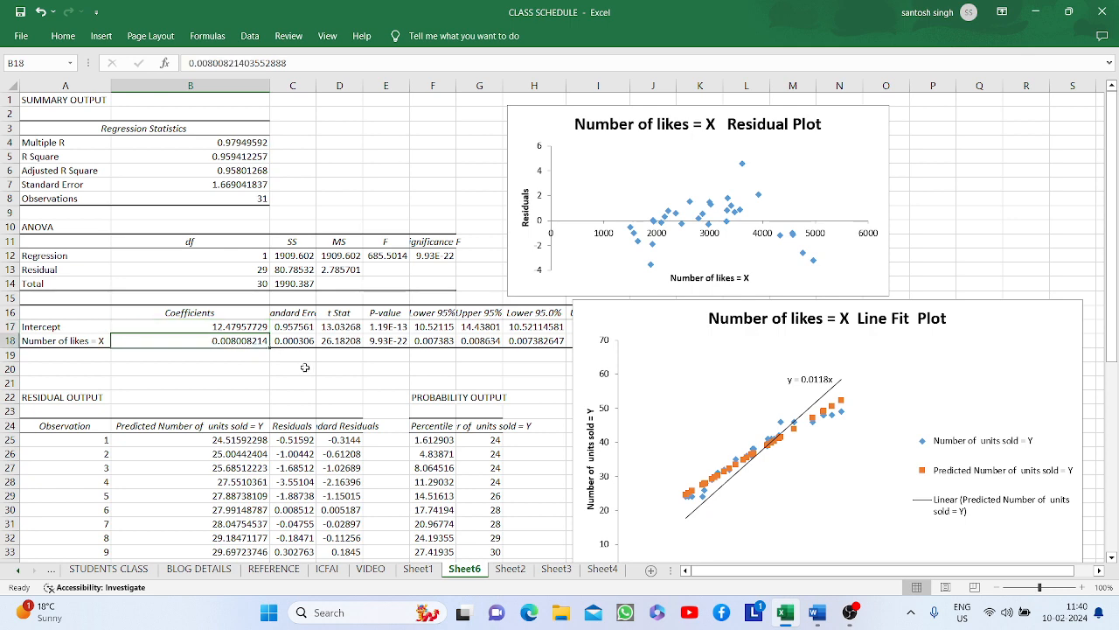
Step: Capture a screen snip of the regression equation Y= 12.47958+0.008008*X in J1:L1 of Sheet2
{"action": "left_click", "coordinate": [418, 568]}
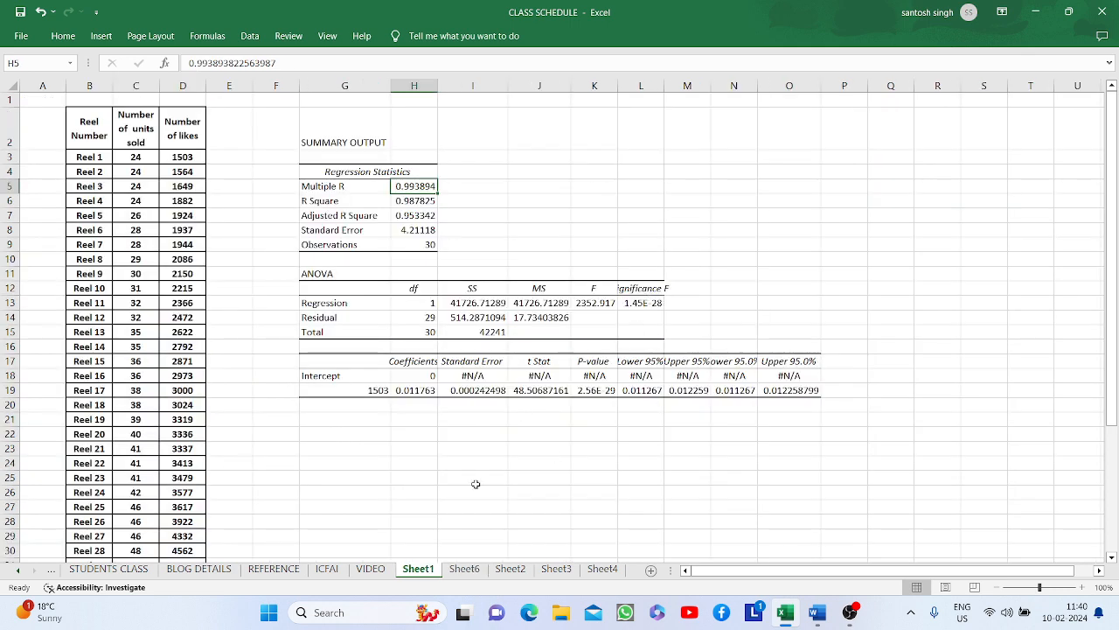
{"action": "left_click", "coordinate": [464, 569]}
{"action": "left_click", "coordinate": [510, 569]}
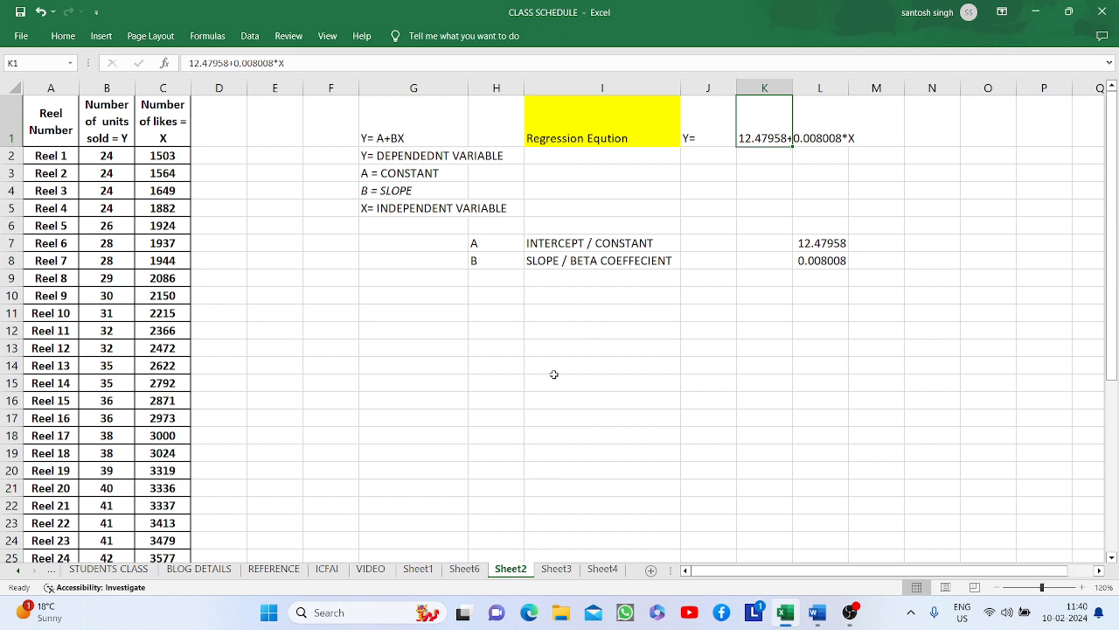
{"action": "left_click", "coordinate": [711, 135]}
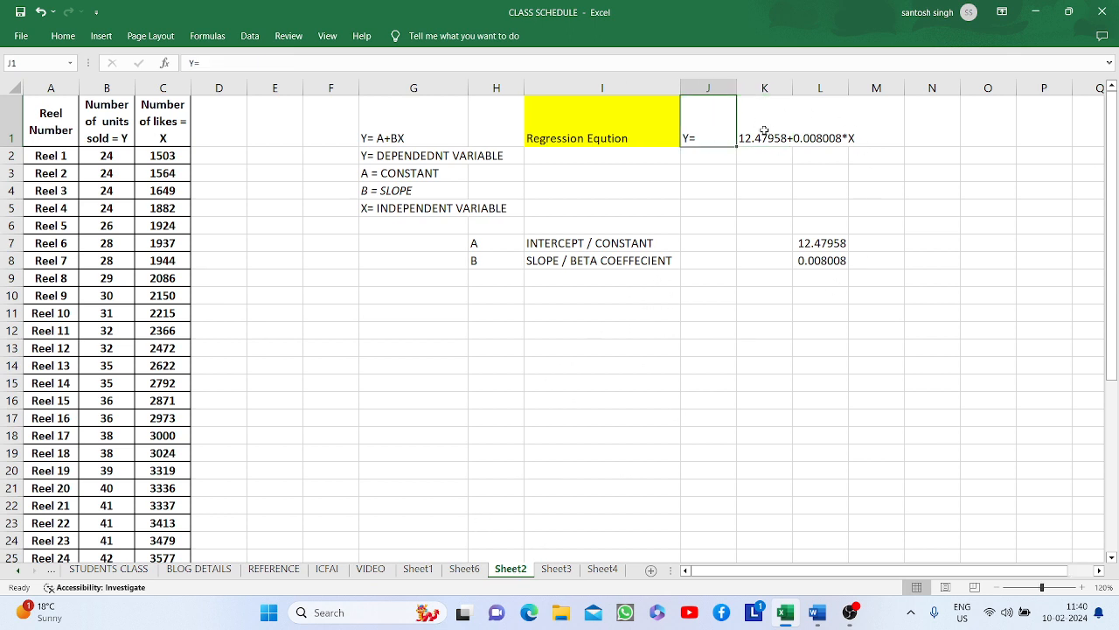
{"action": "key", "text": "shift+Right"}
{"action": "key", "text": "shift+Right"}
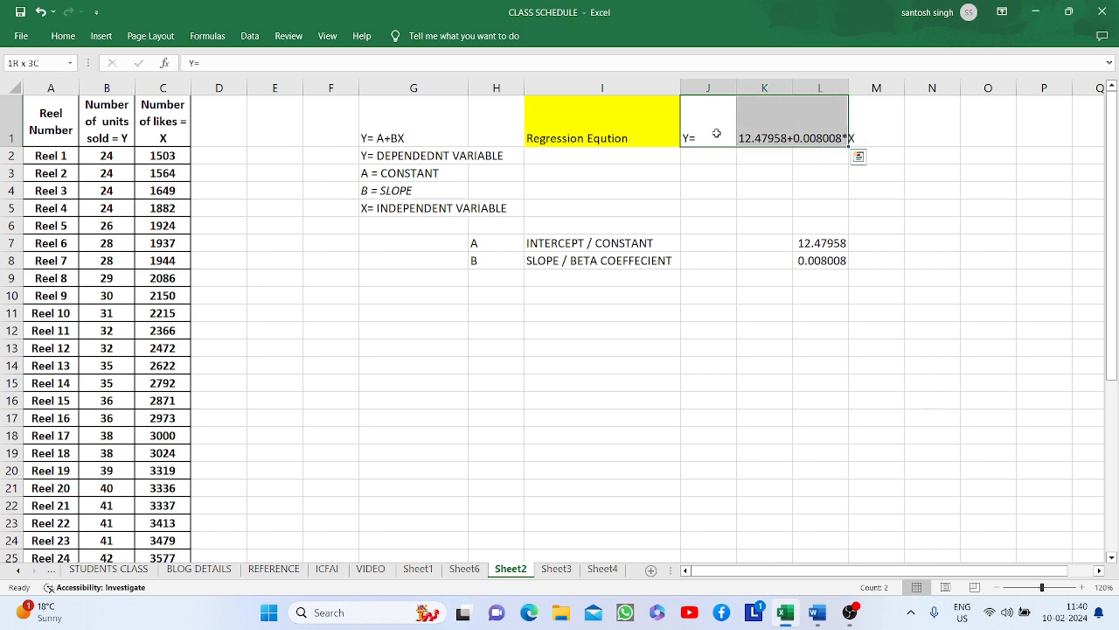
{"action": "left_click", "coordinate": [708, 226]}
{"action": "key", "text": "super+shift+s"}
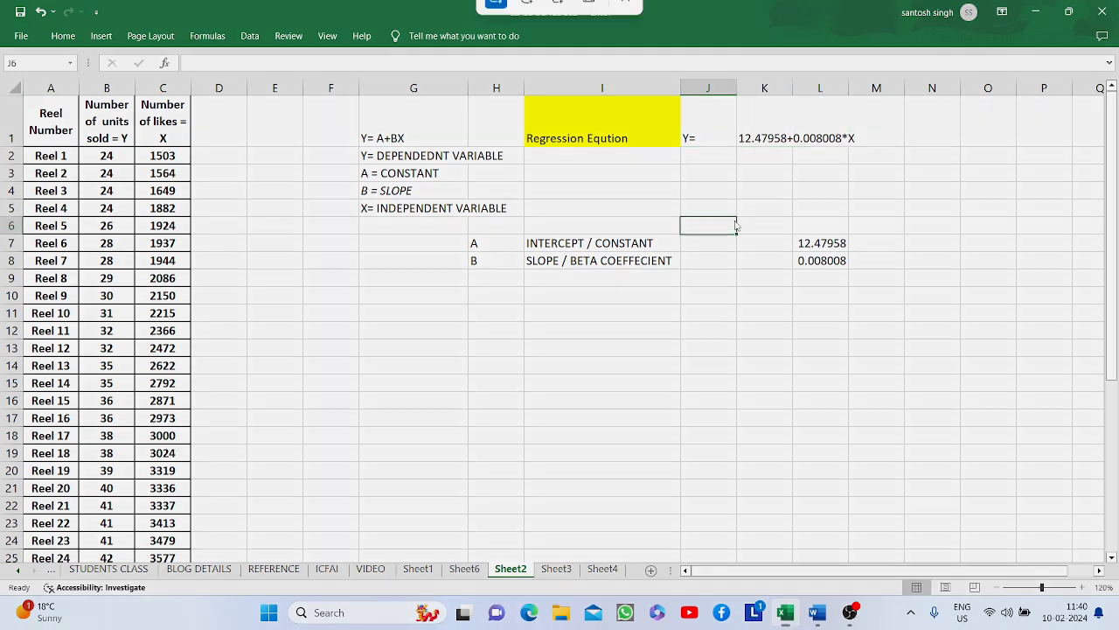
{"action": "left_click_drag", "start_coordinate": [676, 100], "coordinate": [862, 168]}
Step: Paste the equation snip onto Sheet6 and place it between the Regression Statistics table and the Residual Plot
{"action": "left_click", "coordinate": [465, 568]}
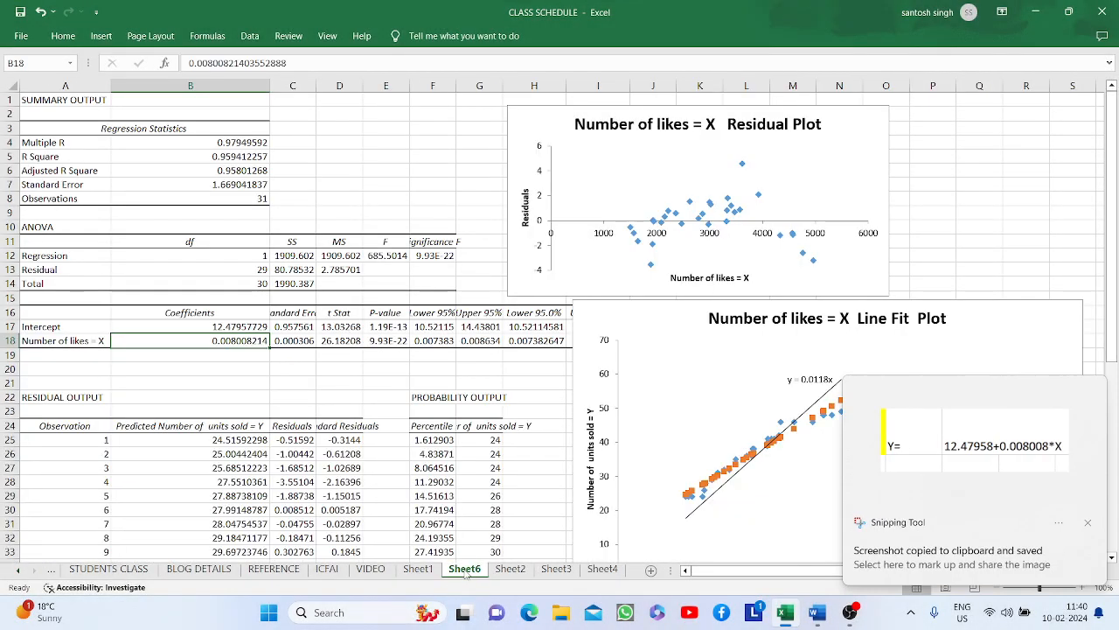
{"action": "left_click", "coordinate": [363, 127]}
{"action": "key", "text": "ctrl+v"}
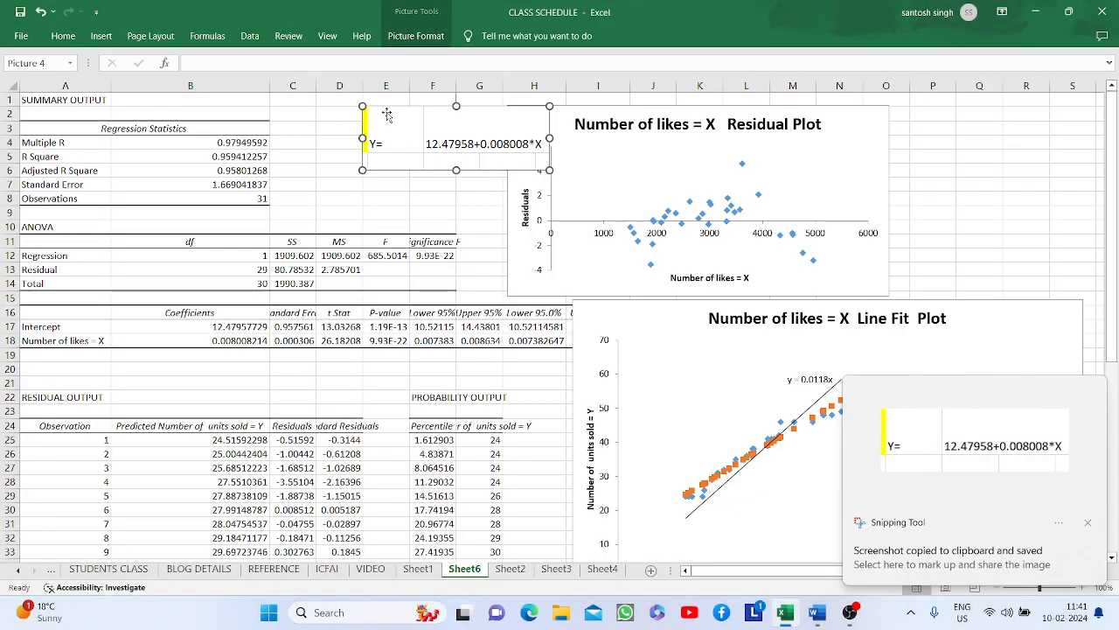
{"action": "left_click", "coordinate": [276, 379]}
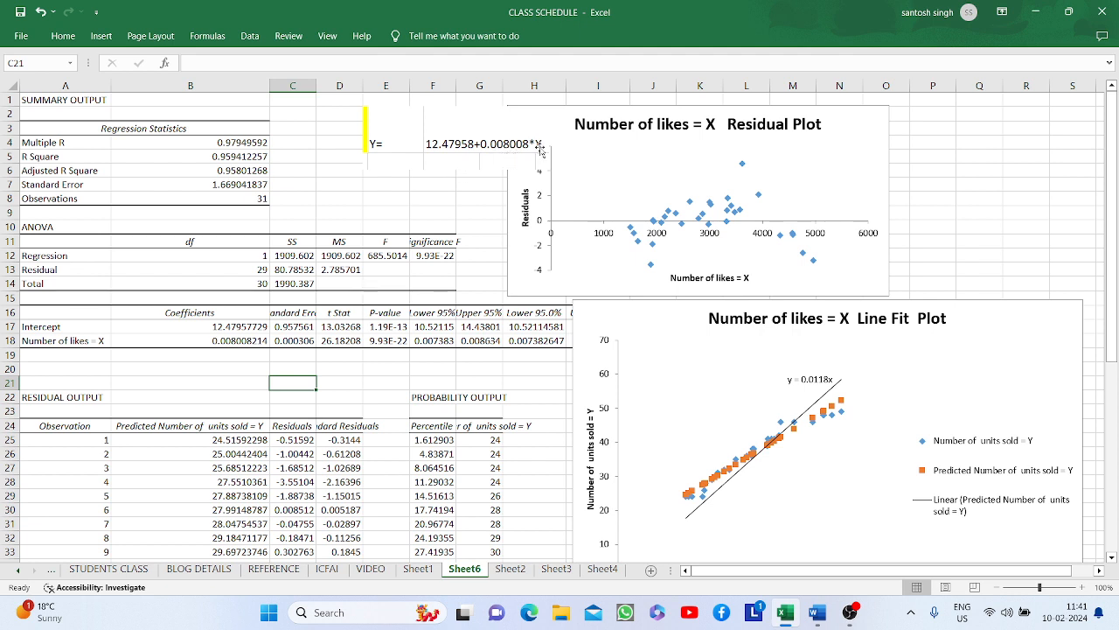
{"action": "left_click", "coordinate": [460, 142]}
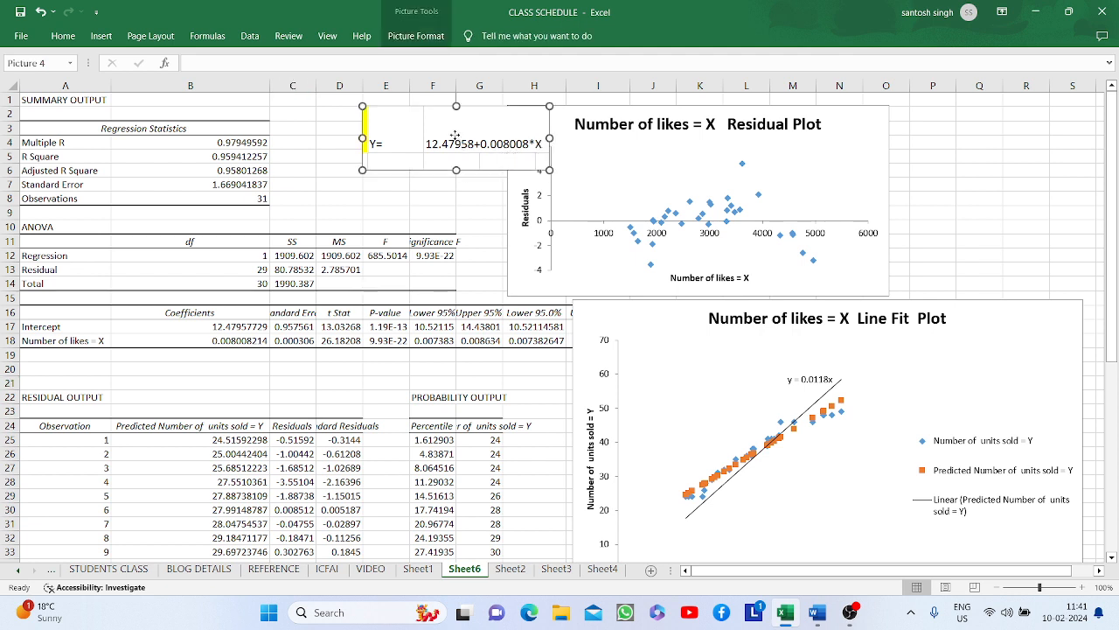
{"action": "left_click_drag", "start_coordinate": [456, 135], "coordinate": [378, 128]}
{"action": "left_click", "coordinate": [245, 410]}
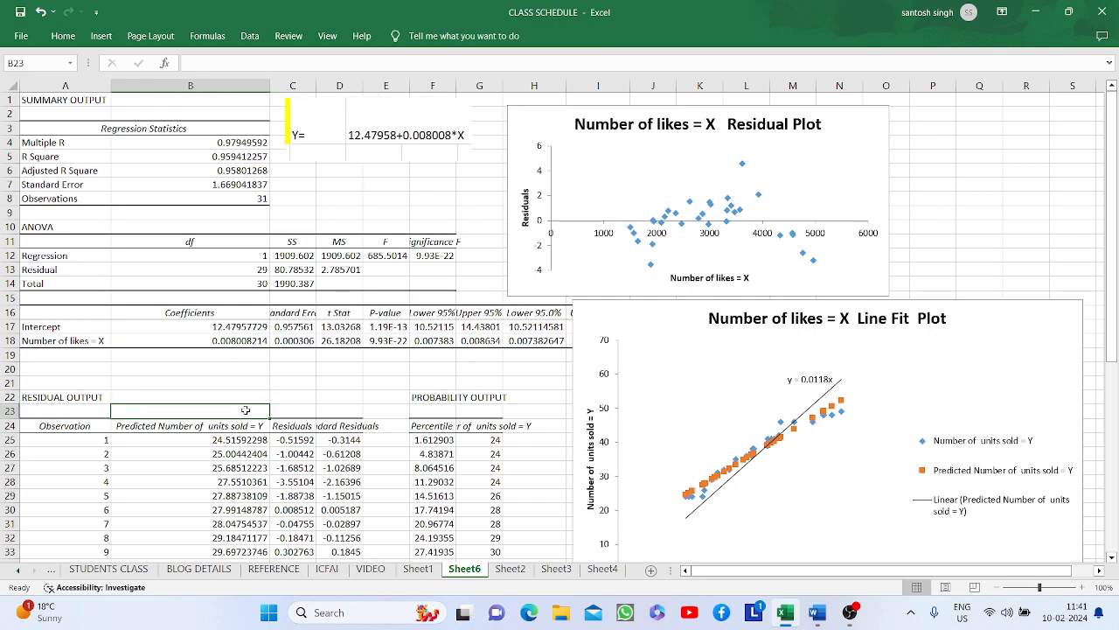
Step: Narrow column B of the regression output and fit the widths of columns D and C to their contents
{"action": "left_click", "coordinate": [131, 354]}
{"action": "scroll", "coordinate": [131, 354], "scroll_direction": "down", "scroll_amount": 5}
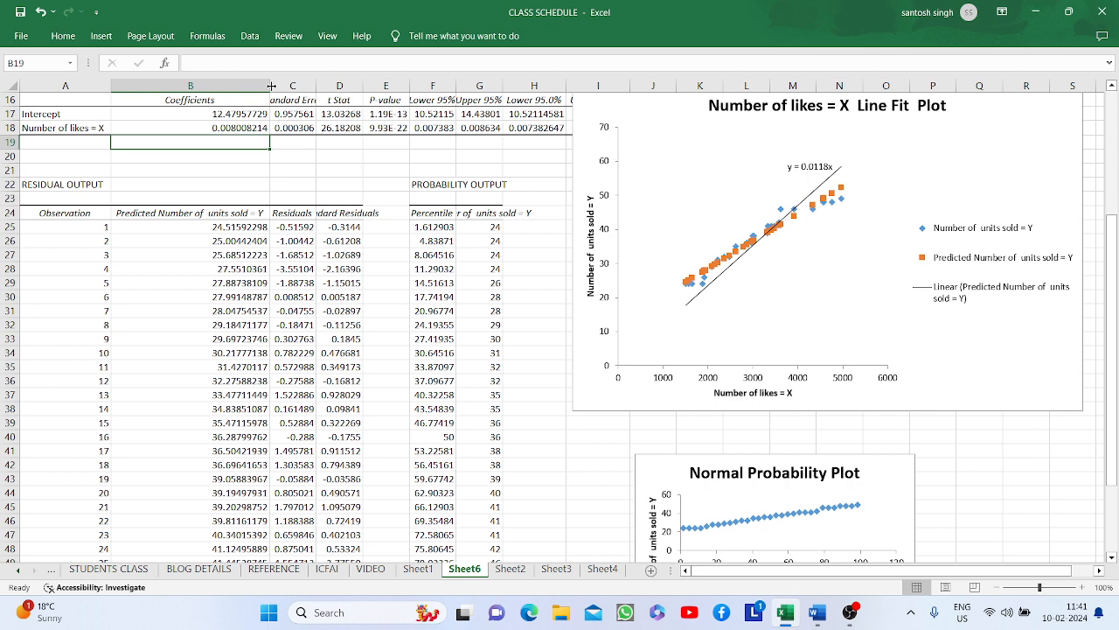
{"action": "left_click_drag", "start_coordinate": [271, 86], "coordinate": [218, 86]}
{"action": "left_click", "coordinate": [266, 142]}
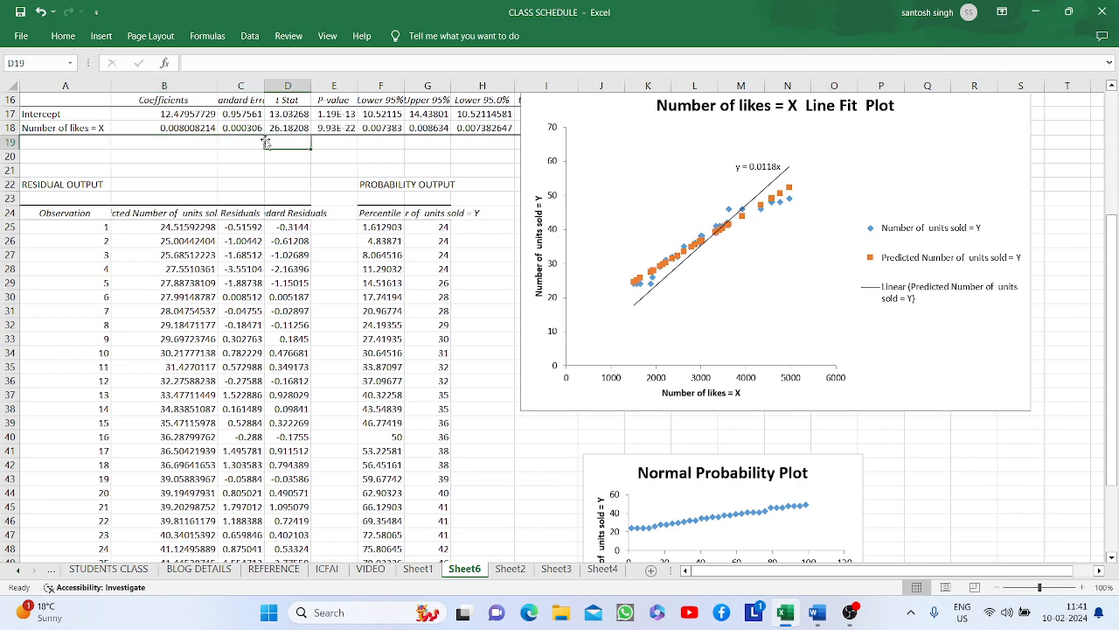
{"action": "double_click", "coordinate": [312, 85]}
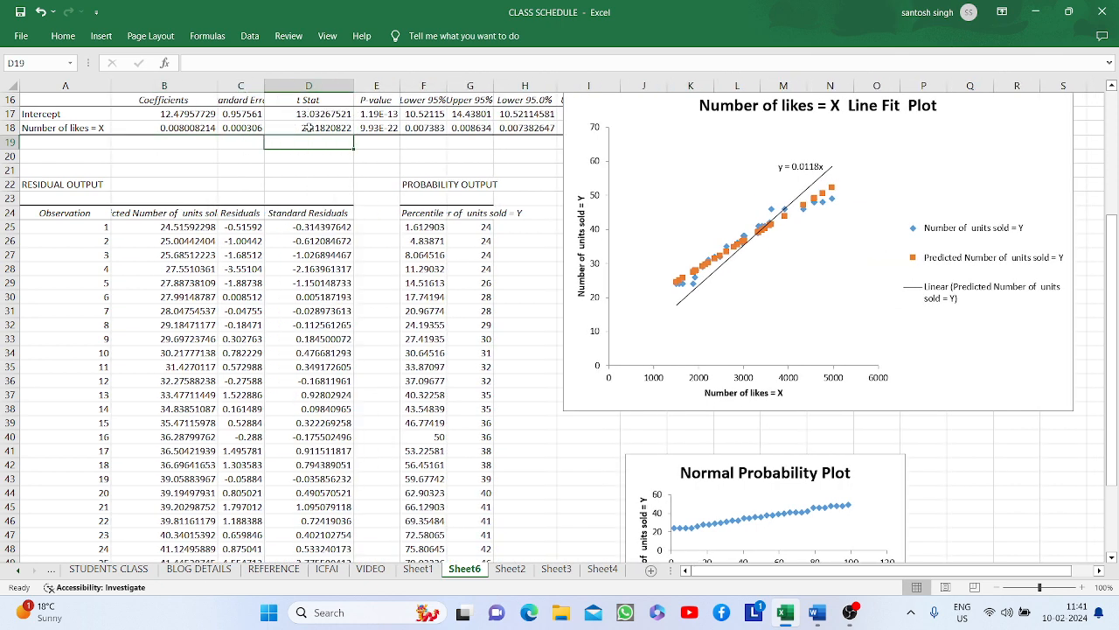
{"action": "left_click", "coordinate": [245, 168]}
{"action": "scroll", "coordinate": [246, 166], "scroll_direction": "up", "scroll_amount": 2}
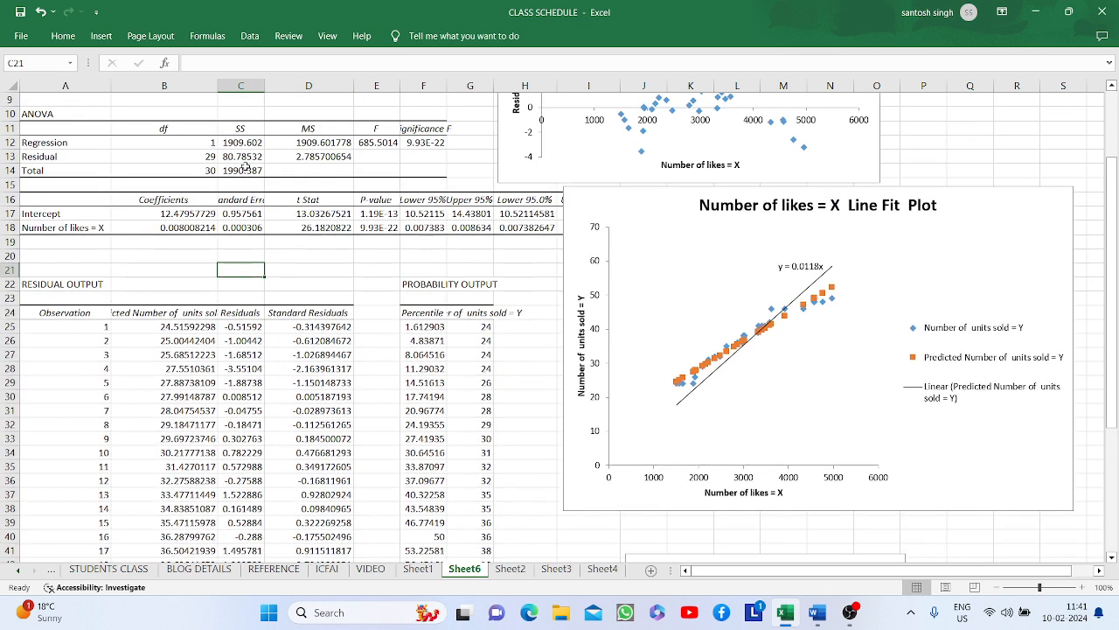
{"action": "double_click", "coordinate": [265, 85]}
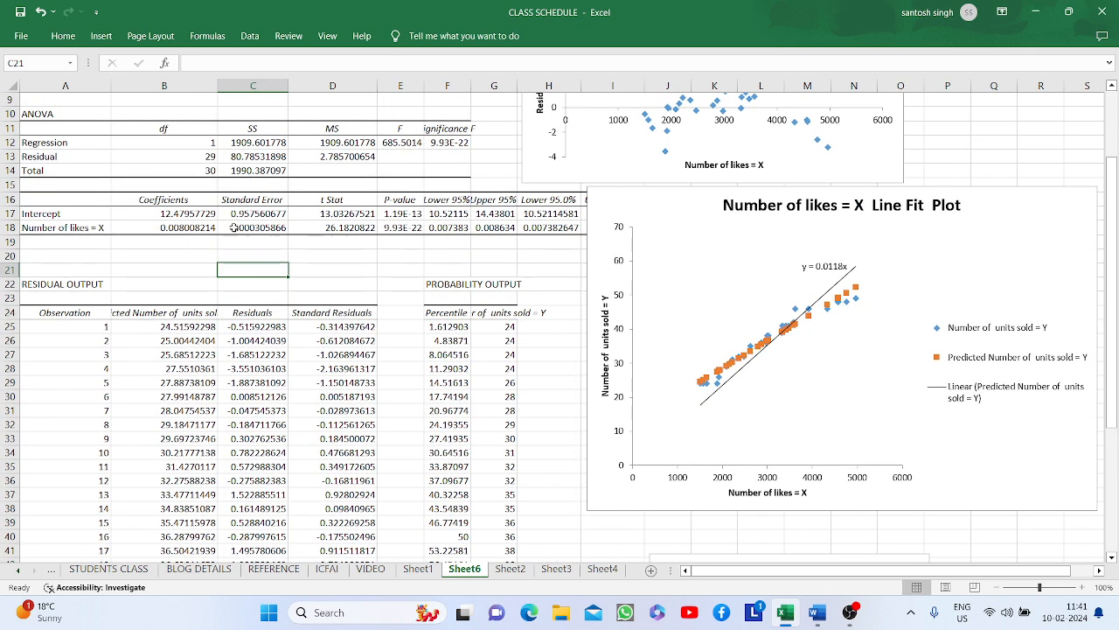
{"action": "left_click", "coordinate": [185, 241]}
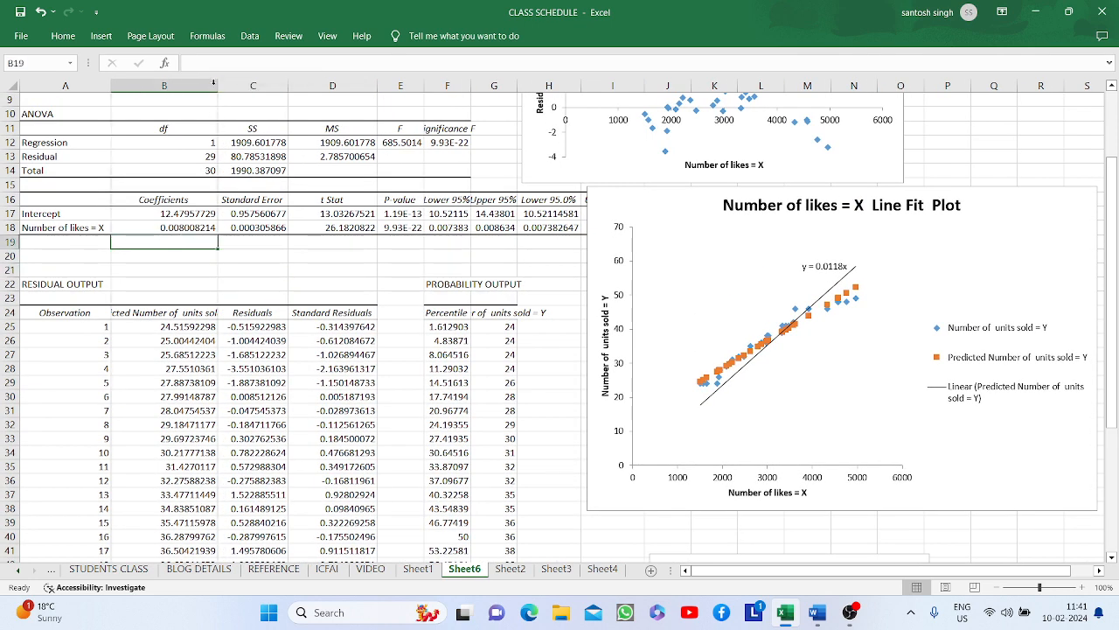
Step: Fit the width of column B on Sheet6 to its contents so the predicted units sold heading shows in full
{"action": "double_click", "coordinate": [217, 85]}
{"action": "left_click", "coordinate": [227, 259]}
{"action": "scroll", "coordinate": [227, 261], "scroll_direction": "down", "scroll_amount": 2}
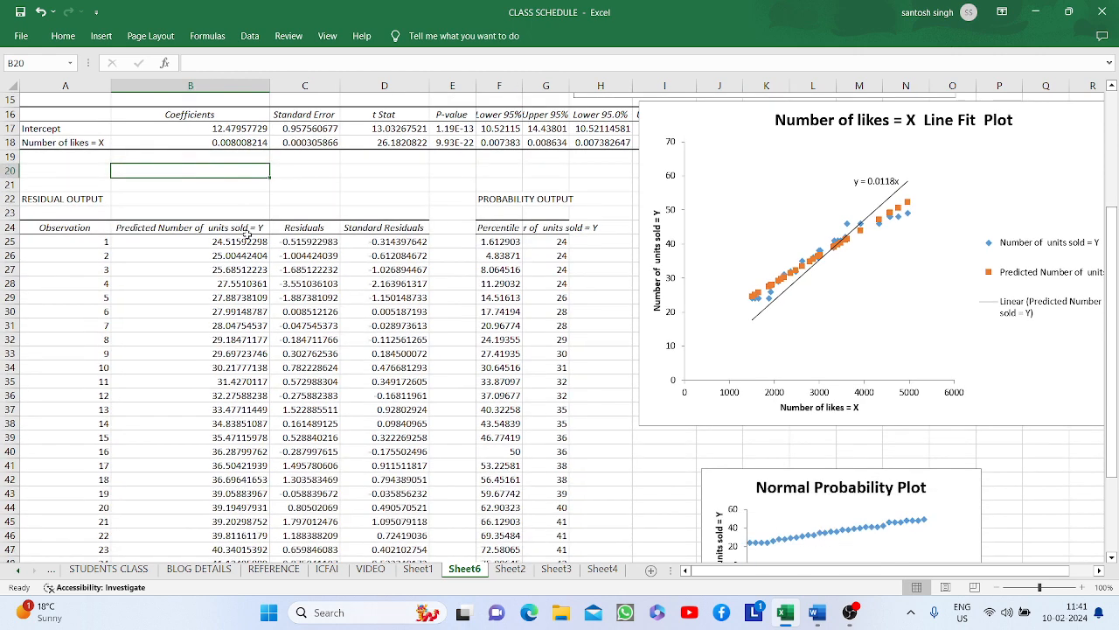
Step: Compare observation 1's predicted units sold and residual on Sheet6 with Reel 1's units sold and likes on Sheet1
{"action": "left_click", "coordinate": [248, 230]}
{"action": "left_click", "coordinate": [218, 243]}
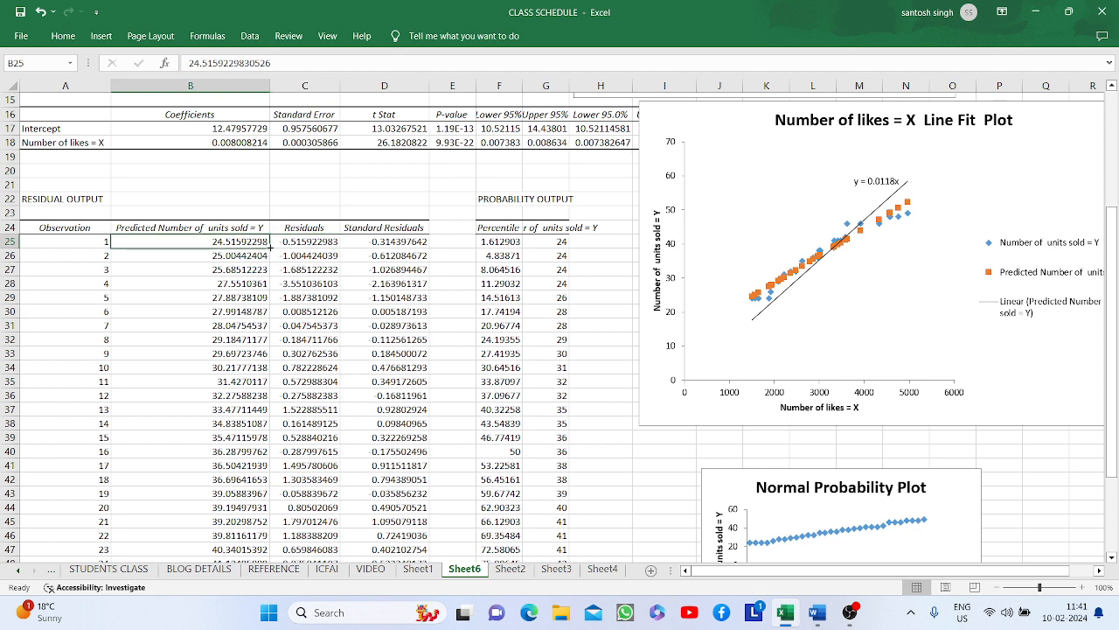
{"action": "left_click", "coordinate": [70, 242]}
{"action": "left_click", "coordinate": [417, 569]}
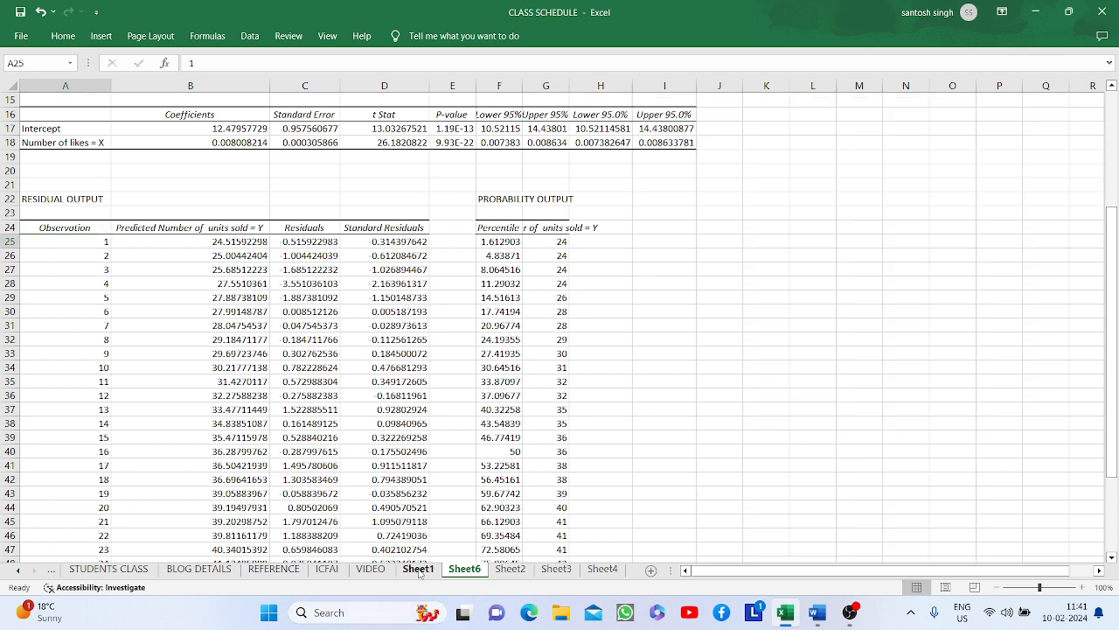
{"action": "left_click", "coordinate": [131, 155]}
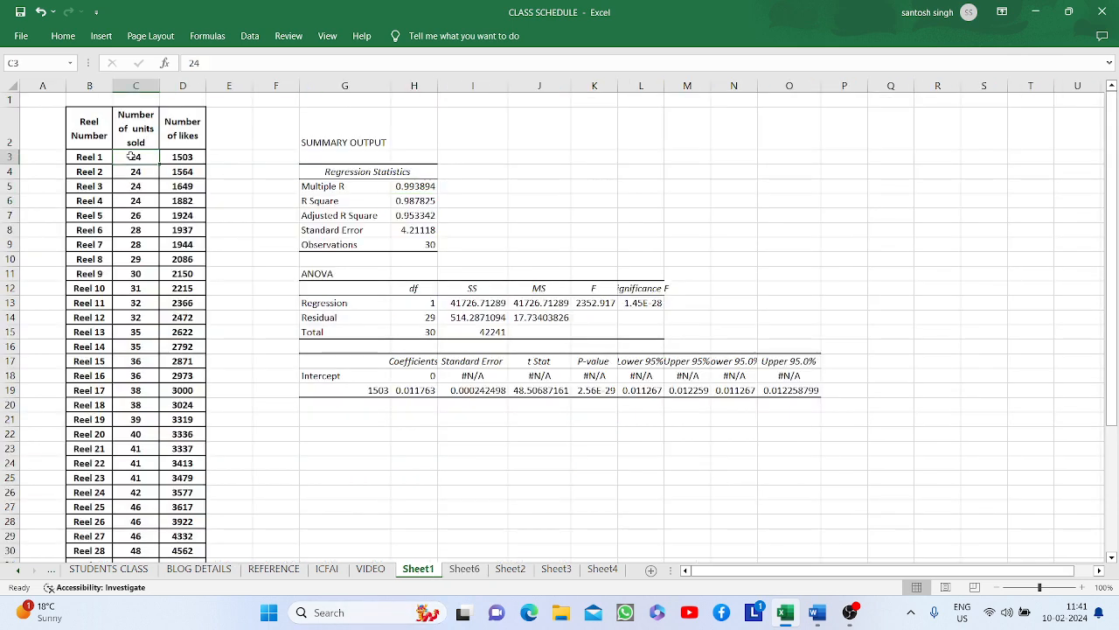
{"action": "left_click", "coordinate": [191, 157]}
{"action": "left_click", "coordinate": [464, 568]}
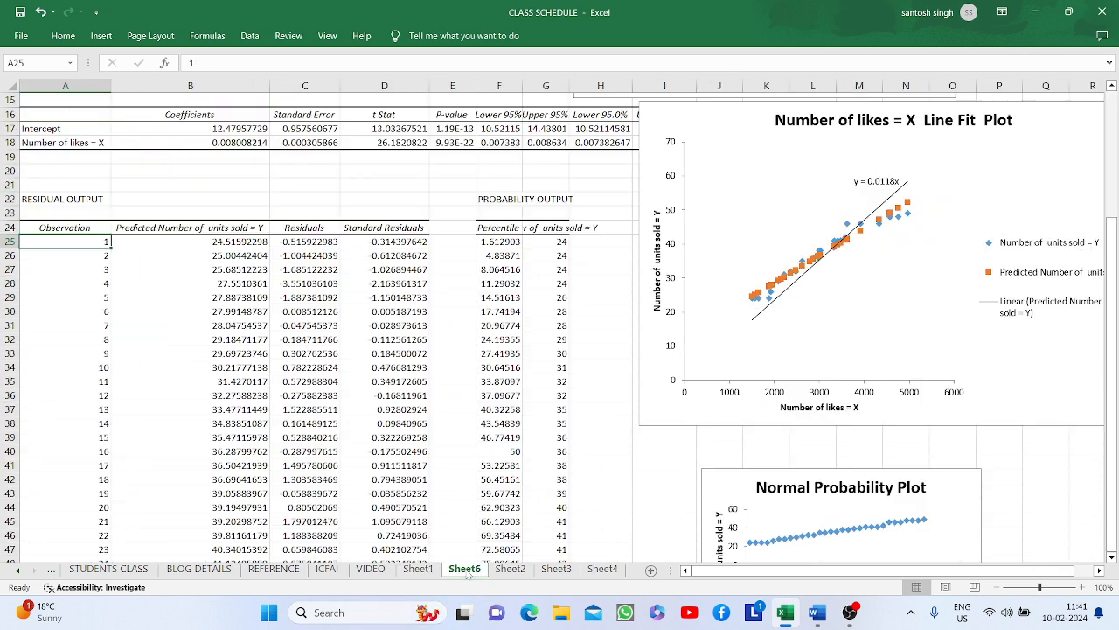
{"action": "left_click", "coordinate": [218, 240]}
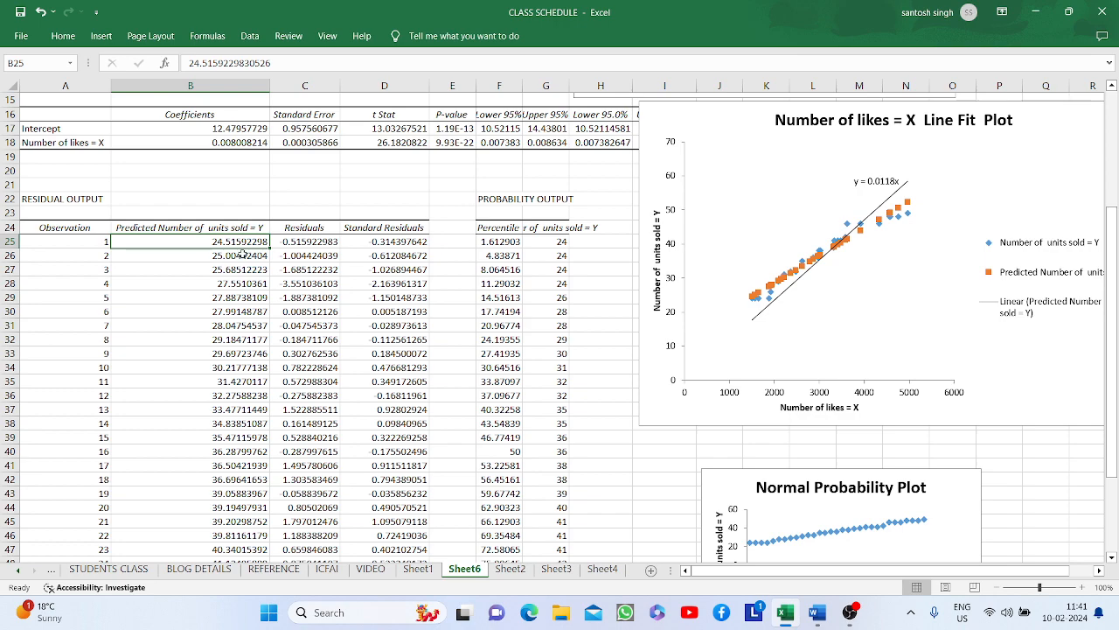
{"action": "scroll", "coordinate": [242, 254], "scroll_direction": "up", "scroll_amount": 4}
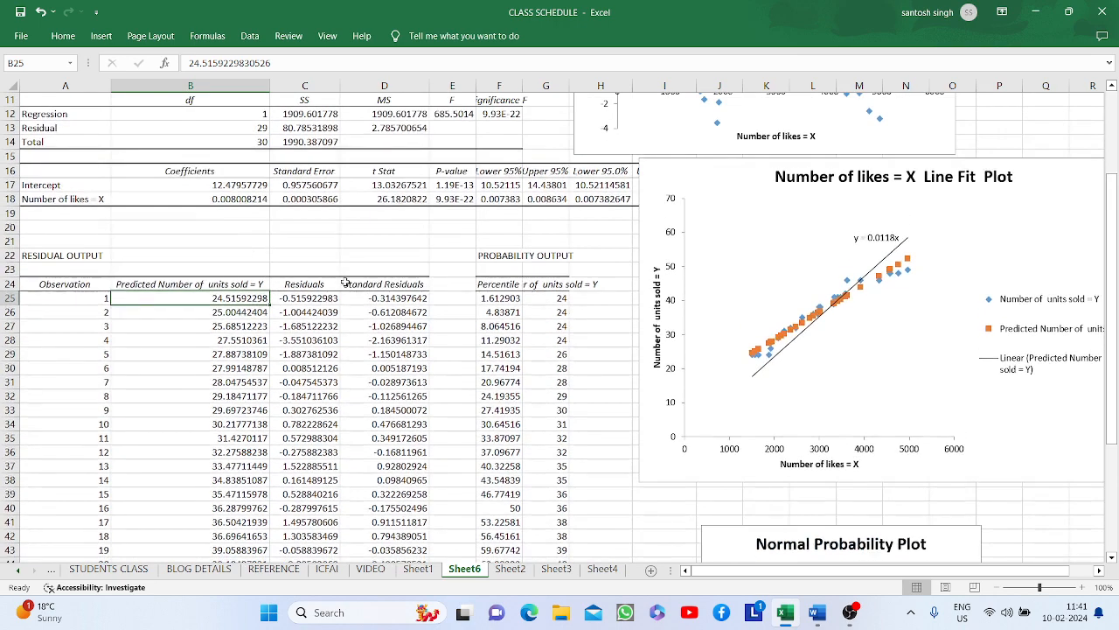
{"action": "left_click", "coordinate": [327, 404]}
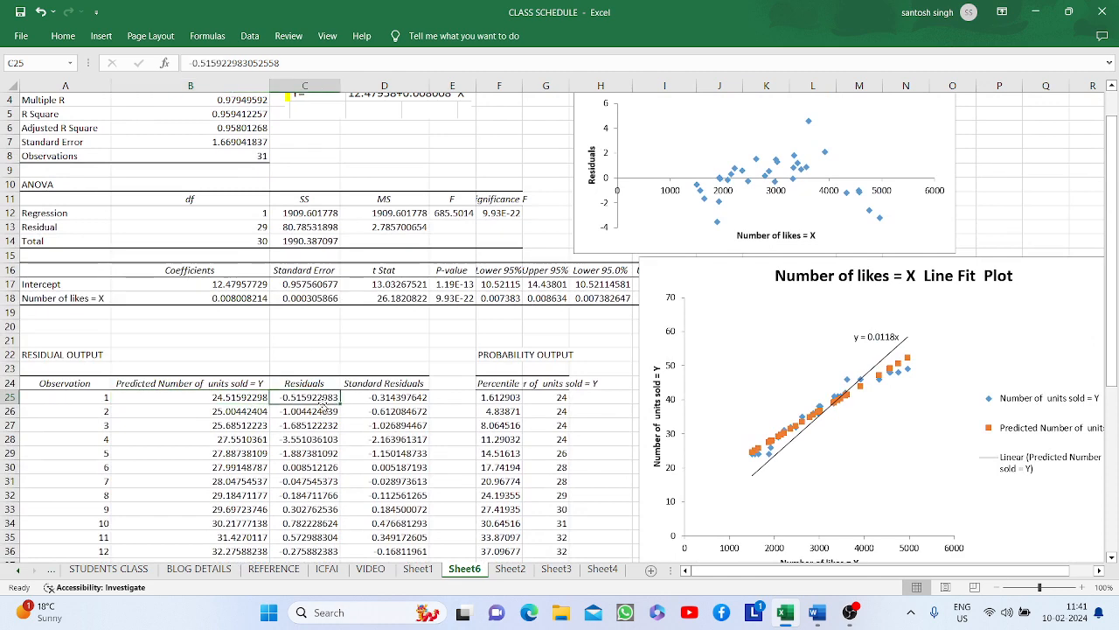
Step: Widen column G so the units sold heading of the probability output shows in full
{"action": "scroll", "coordinate": [720, 330], "scroll_direction": "down", "scroll_amount": 4}
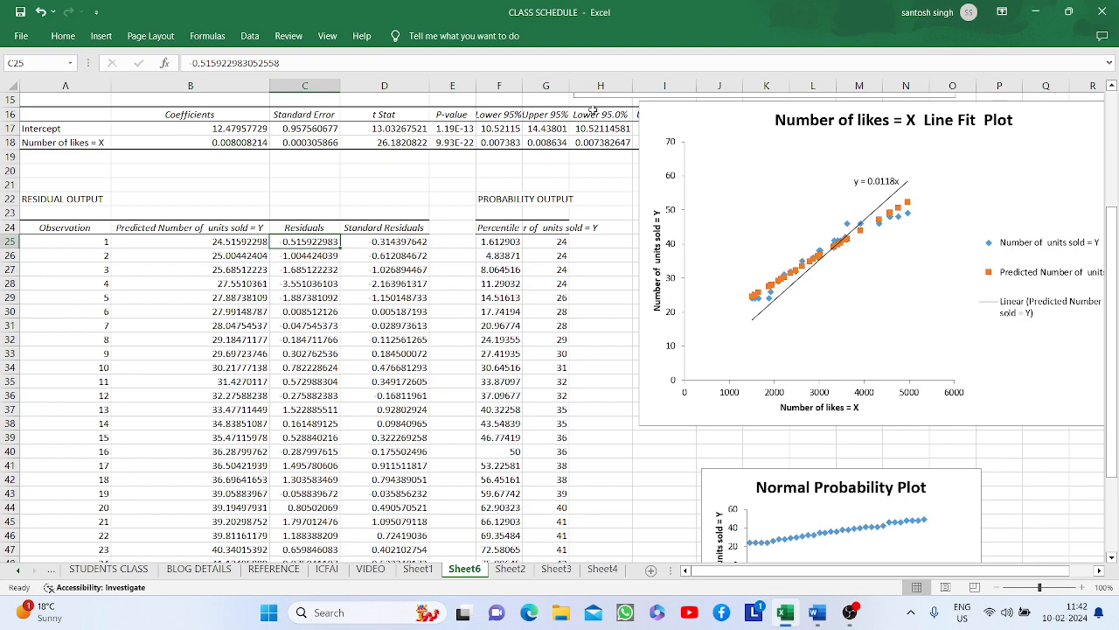
{"action": "left_click_drag", "start_coordinate": [568, 86], "coordinate": [639, 86]}
{"action": "scroll", "coordinate": [191, 172], "scroll_direction": "up", "scroll_amount": 5}
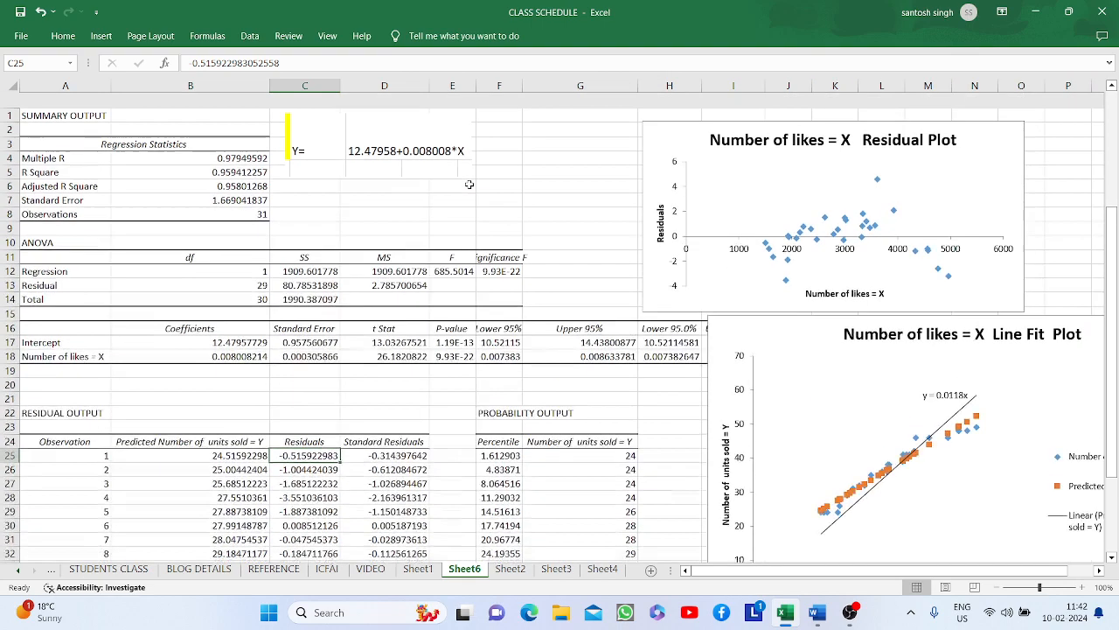
Step: Examine the Regression Statistics from Multiple R to Observations and look over the rest of the regression output
{"action": "left_click", "coordinate": [191, 172]}
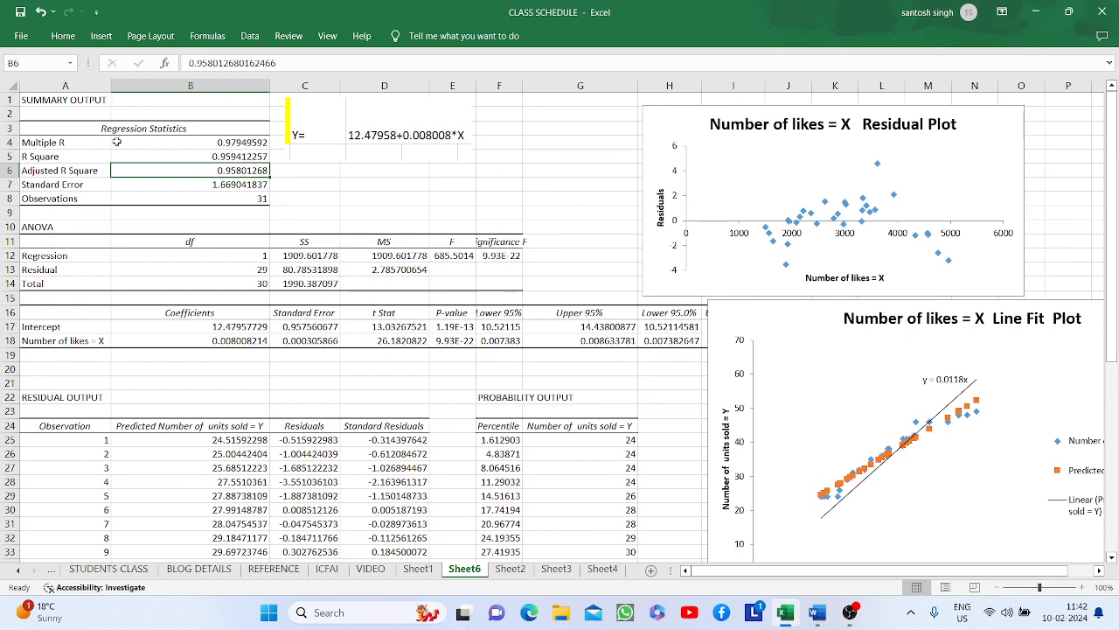
{"action": "key", "text": "Up"}
{"action": "key", "text": "Up"}
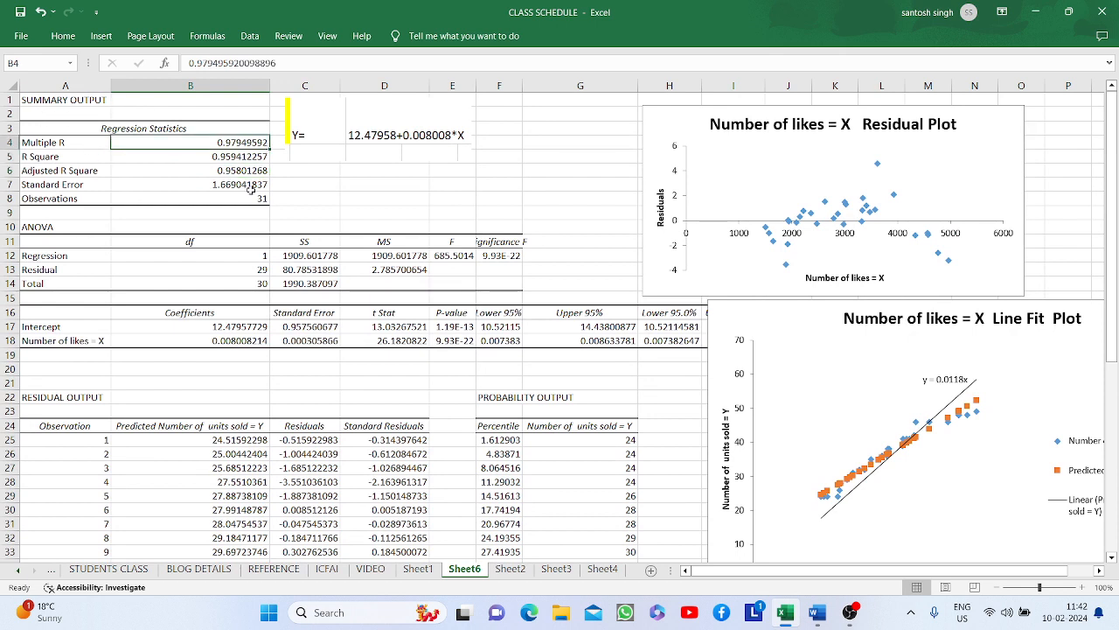
{"action": "key", "text": "Down"}
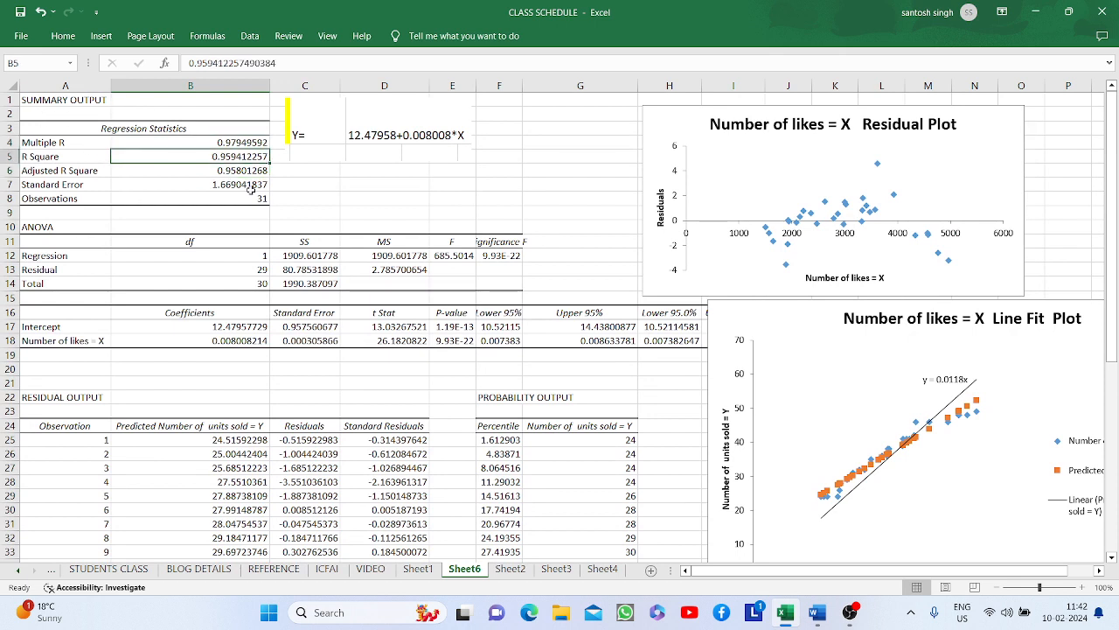
{"action": "key", "text": "Down"}
{"action": "key", "text": "Down"}
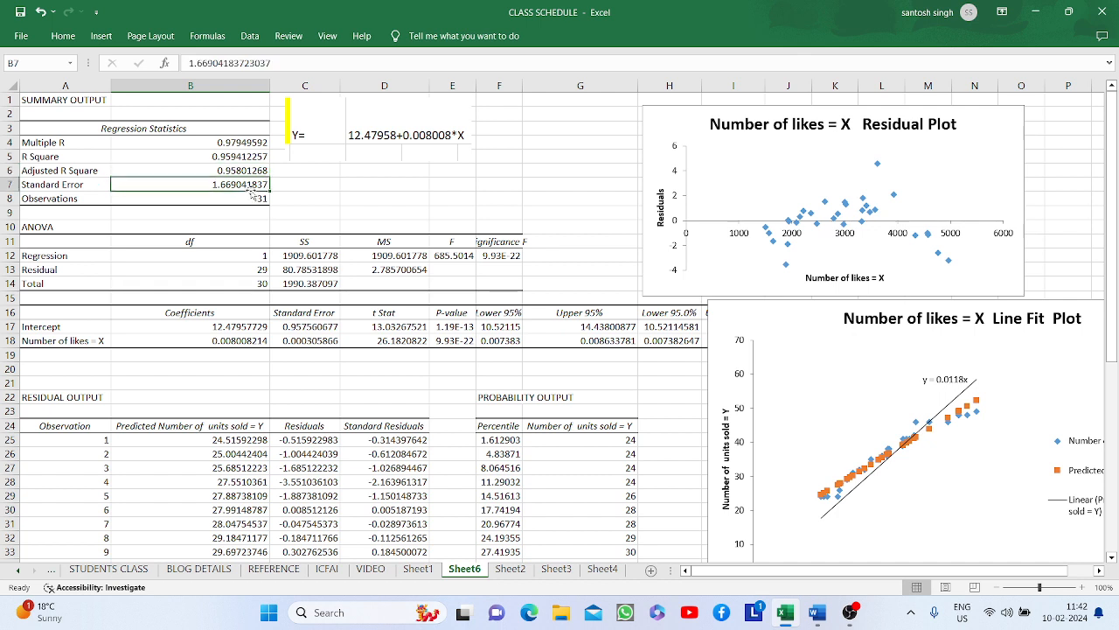
{"action": "key", "text": "Down"}
{"action": "left_click", "coordinate": [241, 140]}
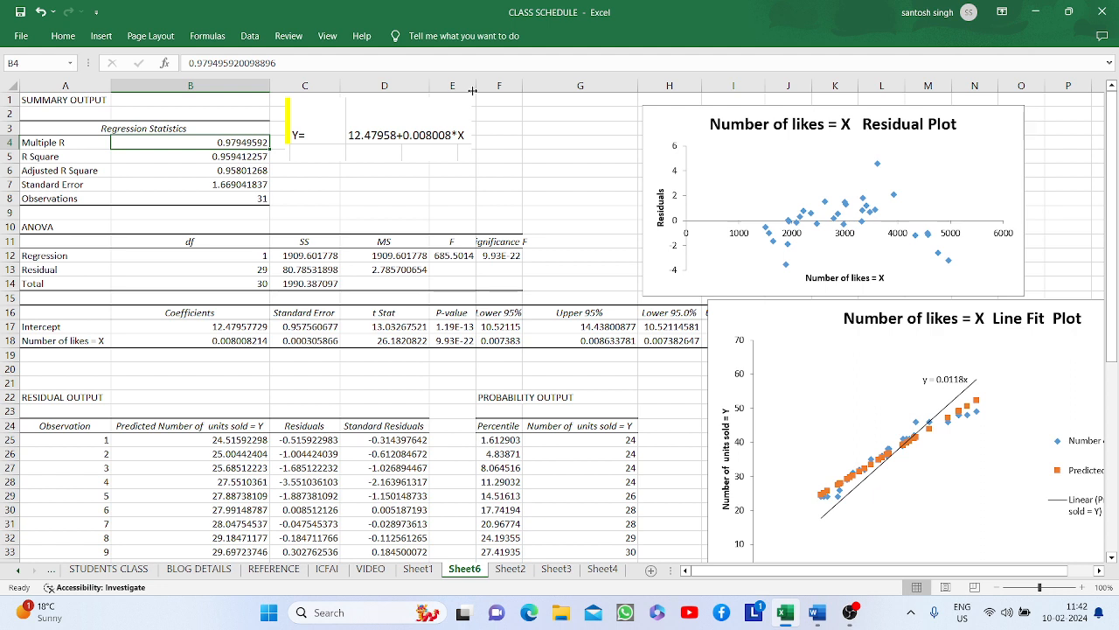
{"action": "key", "text": "Down"}
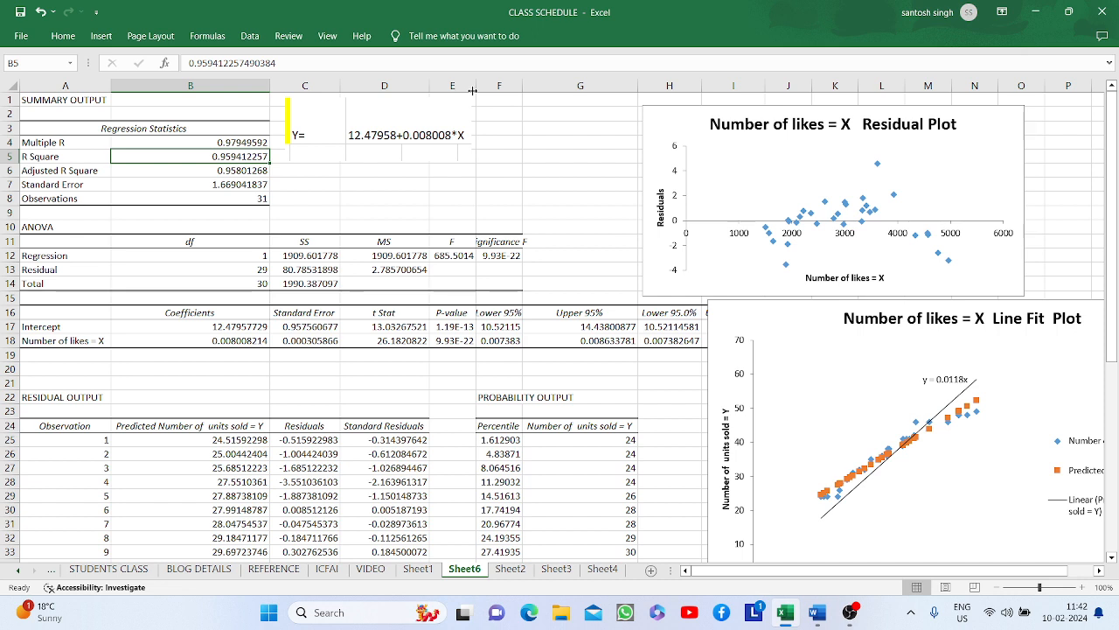
{"action": "key", "text": "Down"}
{"action": "key", "text": "Down"}
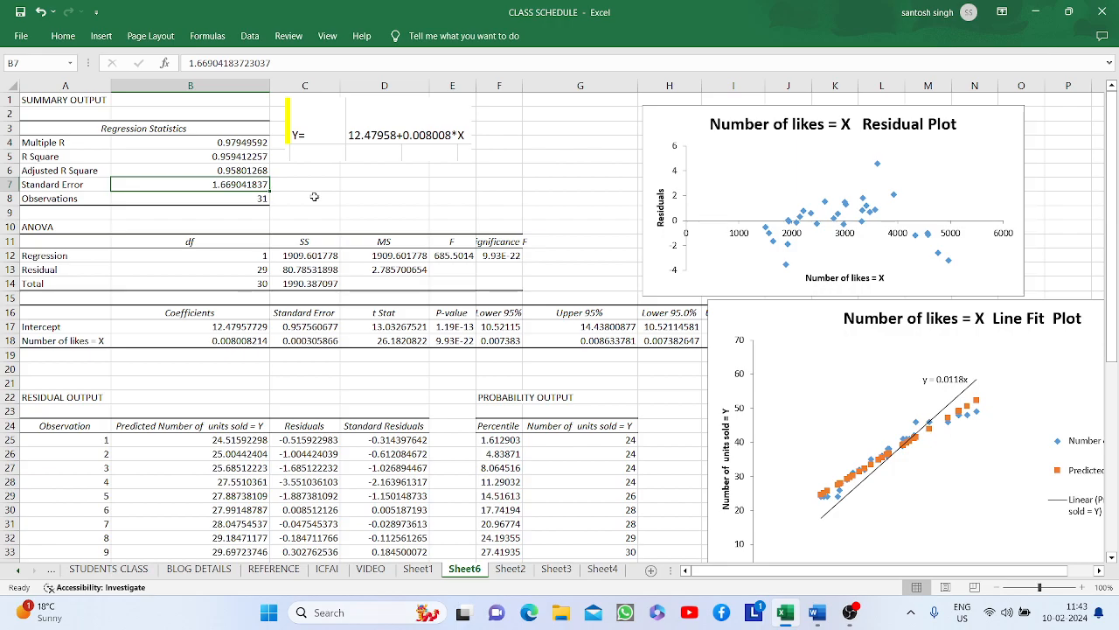
{"action": "scroll", "coordinate": [314, 197], "scroll_direction": "down", "scroll_amount": 12}
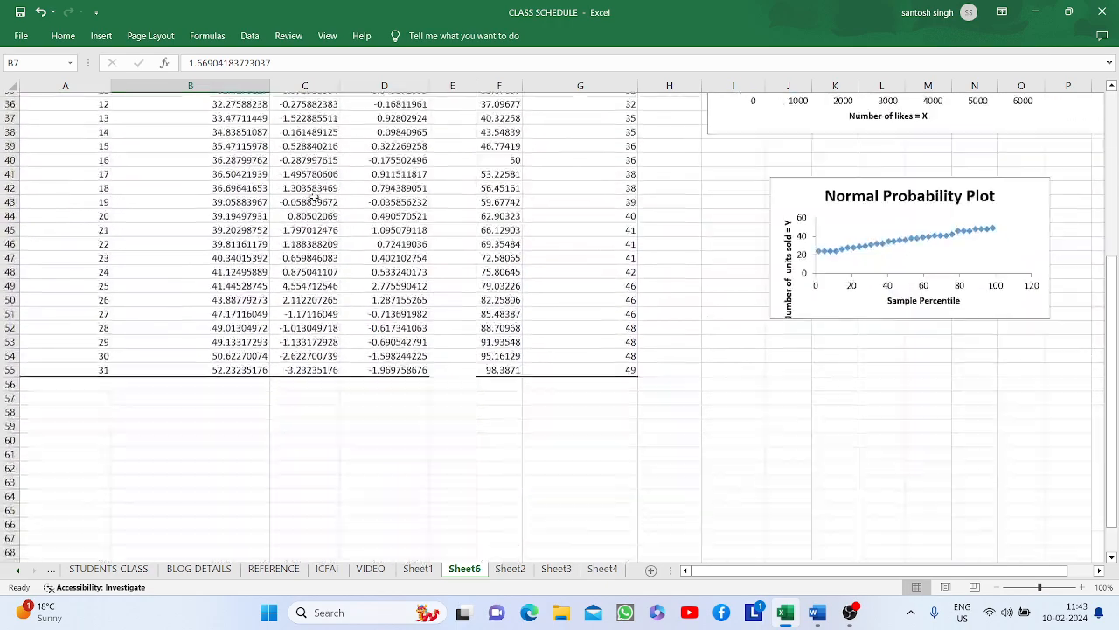
{"action": "scroll", "coordinate": [314, 197], "scroll_direction": "up", "scroll_amount": 8}
{"action": "scroll", "coordinate": [314, 197], "scroll_direction": "up", "scroll_amount": 5}
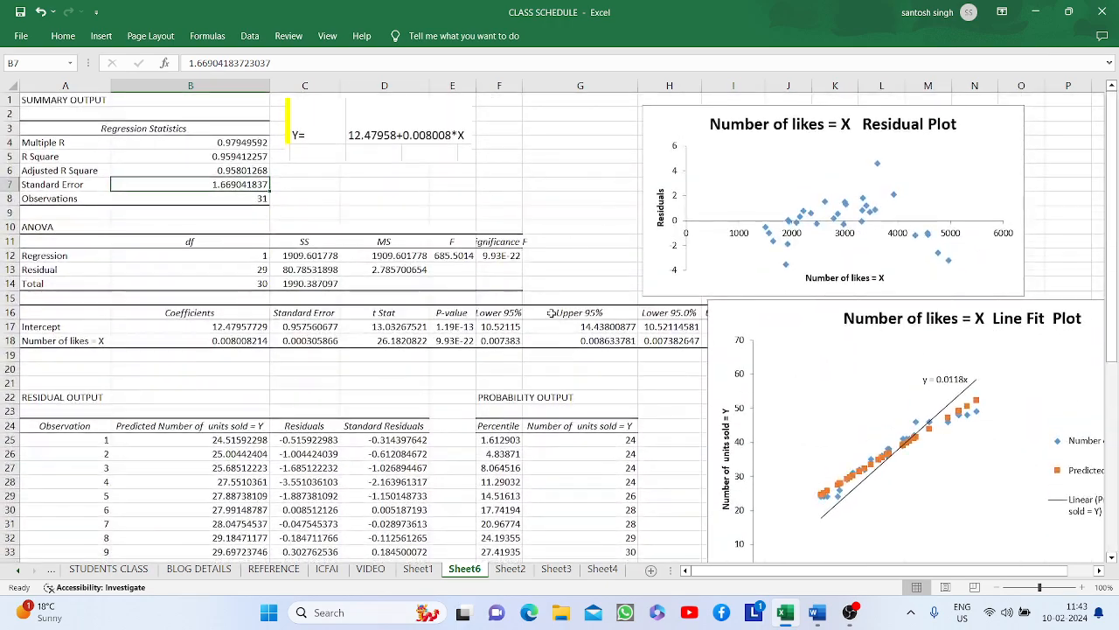
Step: Fit the width of column F to its contents and select the regression's Significance F value in F12
{"action": "double_click", "coordinate": [522, 84]}
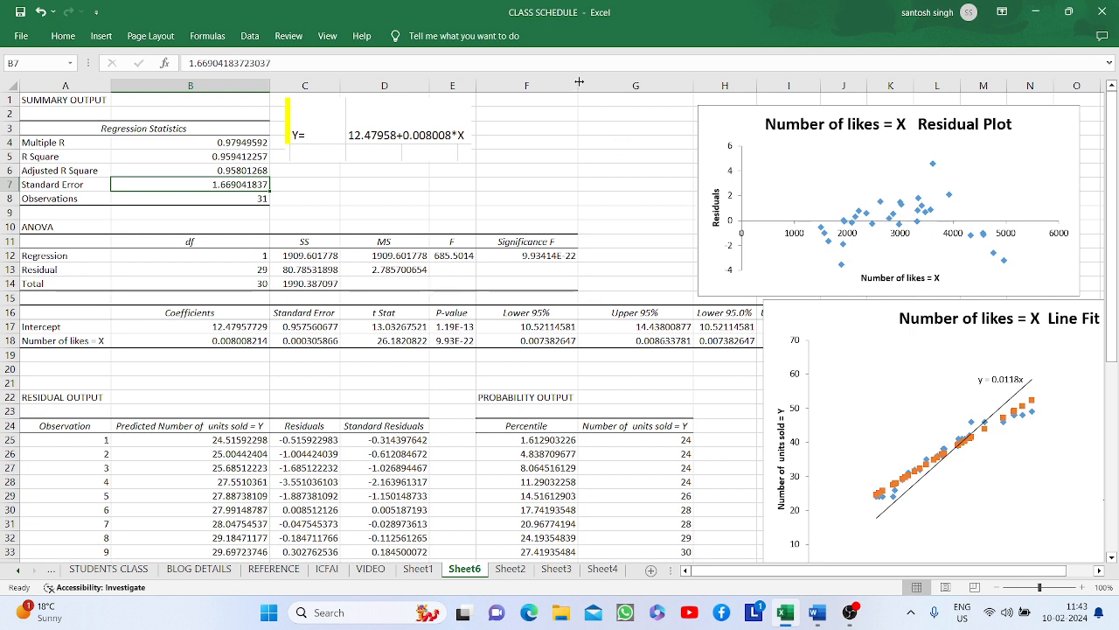
{"action": "left_click", "coordinate": [543, 259]}
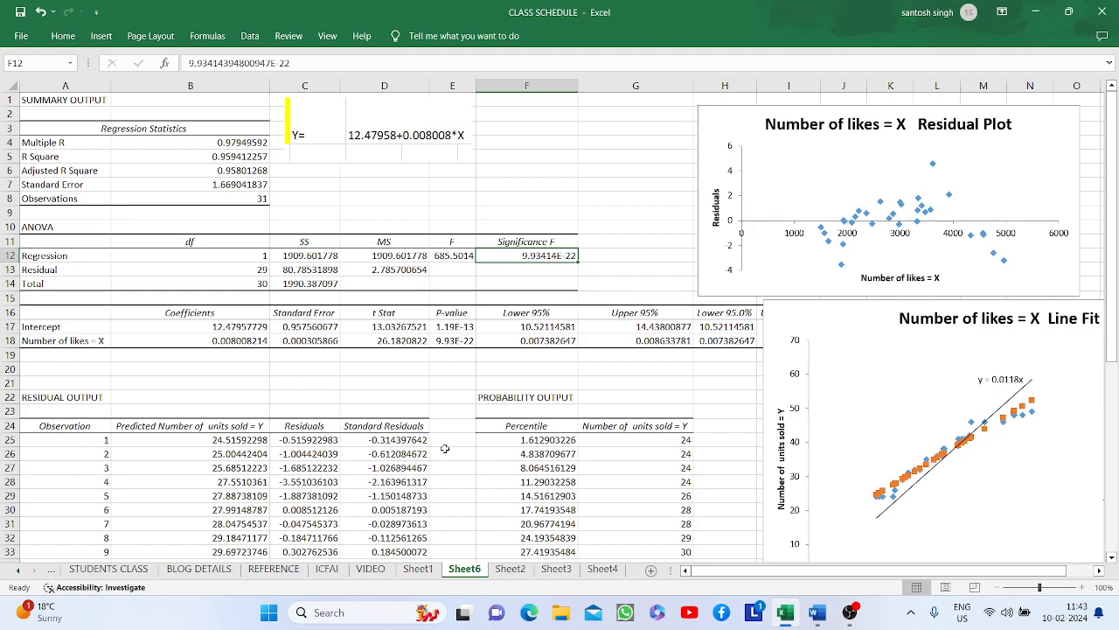
{"action": "scroll", "coordinate": [446, 449], "scroll_direction": "down", "scroll_amount": 3}
{"action": "scroll", "coordinate": [445, 449], "scroll_direction": "down", "scroll_amount": 4}
{"action": "scroll", "coordinate": [446, 449], "scroll_direction": "up", "scroll_amount": 7}
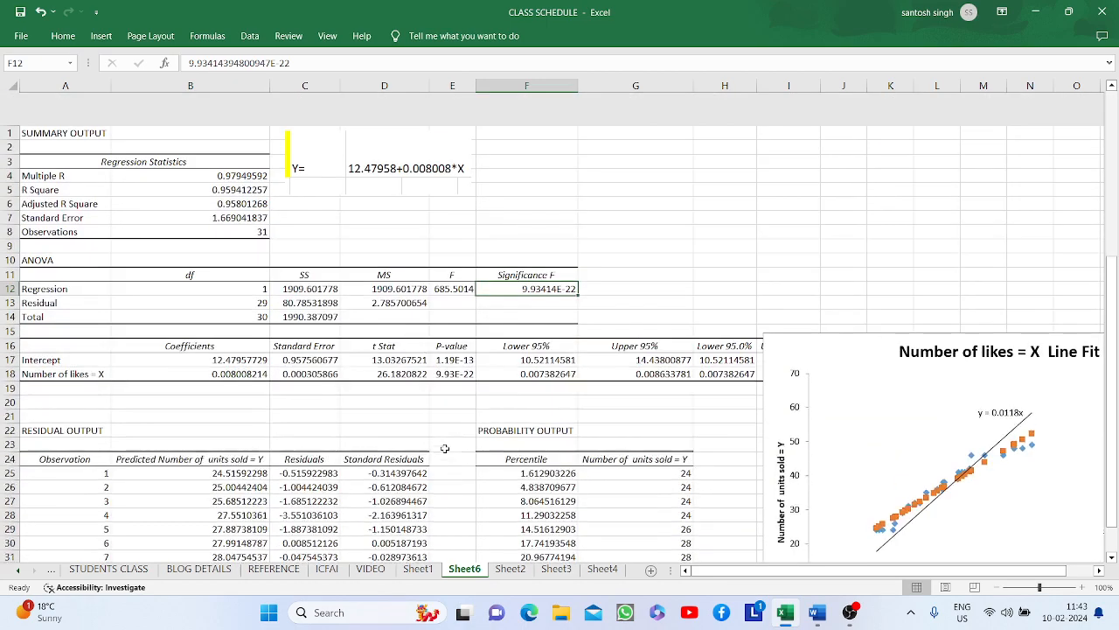
Step: Enlarge the Normal Probability Plot in both width and height so its data points spread out legibly
{"action": "scroll", "coordinate": [773, 390], "scroll_direction": "down", "scroll_amount": 6}
{"action": "scroll", "coordinate": [773, 390], "scroll_direction": "right", "scroll_amount": 5}
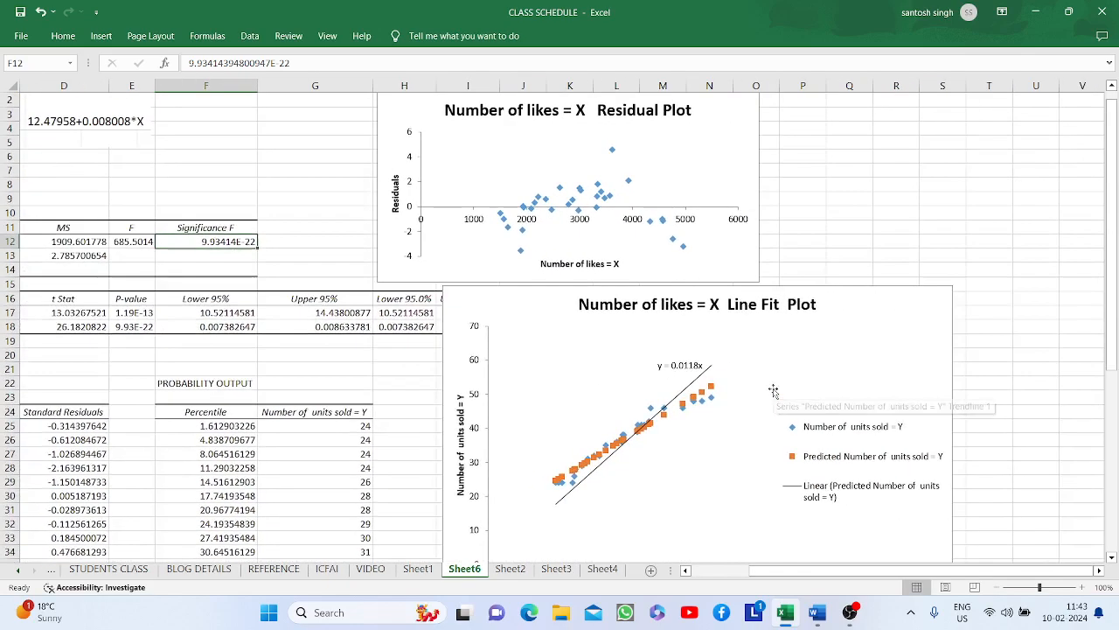
{"action": "scroll", "coordinate": [773, 390], "scroll_direction": "down", "scroll_amount": 5}
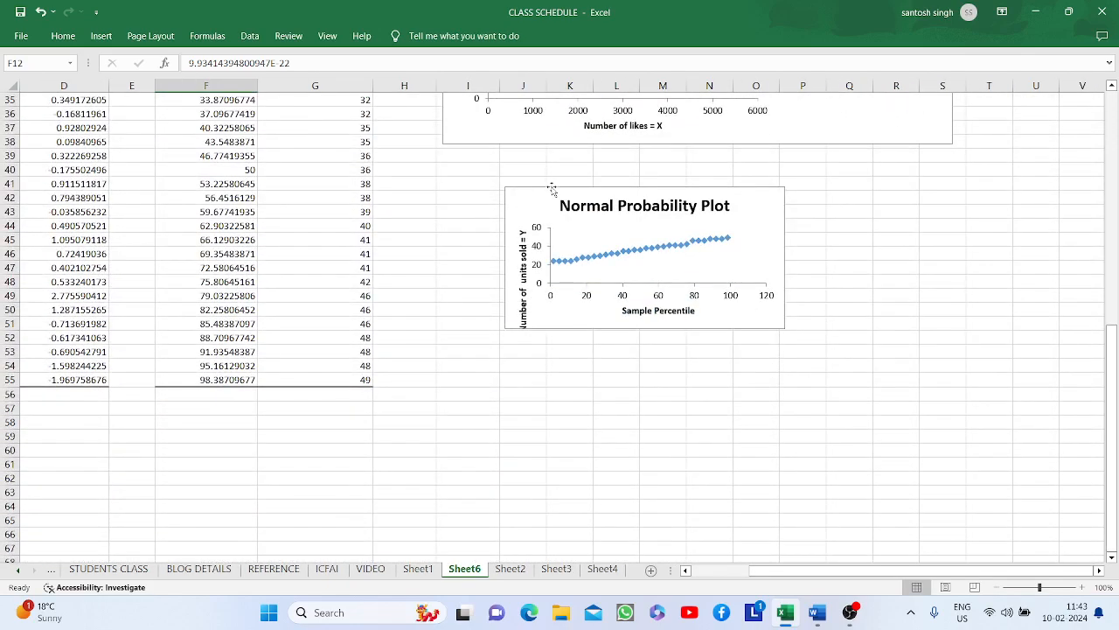
{"action": "left_click", "coordinate": [541, 201]}
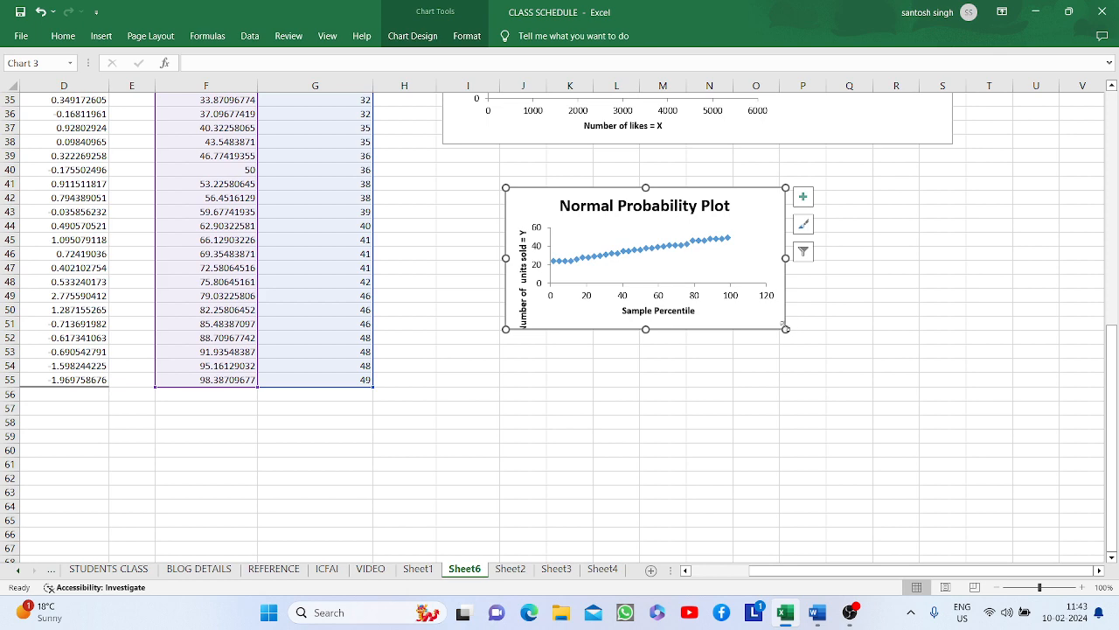
{"action": "left_click_drag", "start_coordinate": [785, 329], "coordinate": [908, 432]}
{"action": "left_click", "coordinate": [544, 520]}
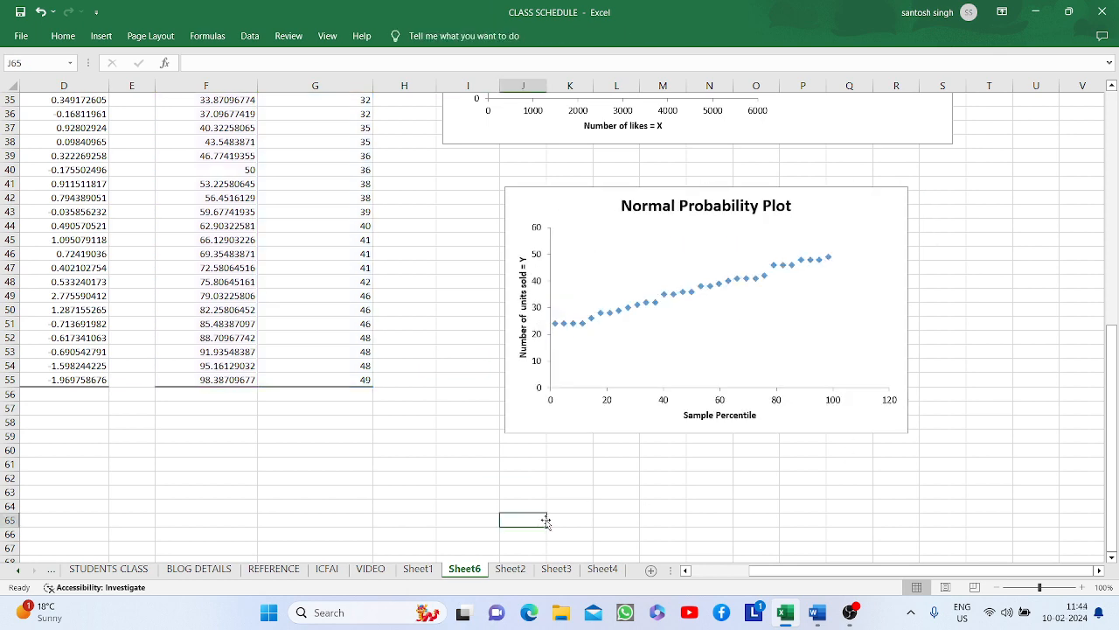
Step: Review the Normal Probability Plot, the Line Fit Plot with its trendline, and the Residual Plot on Sheet6
{"action": "scroll", "coordinate": [664, 300], "scroll_direction": "up", "scroll_amount": 1}
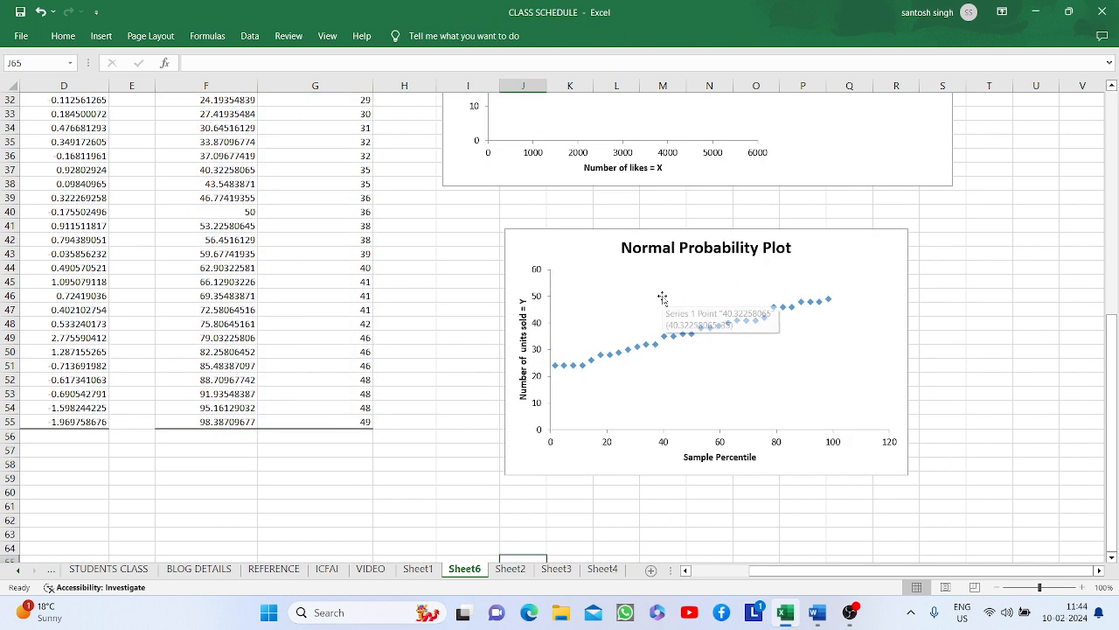
{"action": "scroll", "coordinate": [663, 300], "scroll_direction": "up", "scroll_amount": 3}
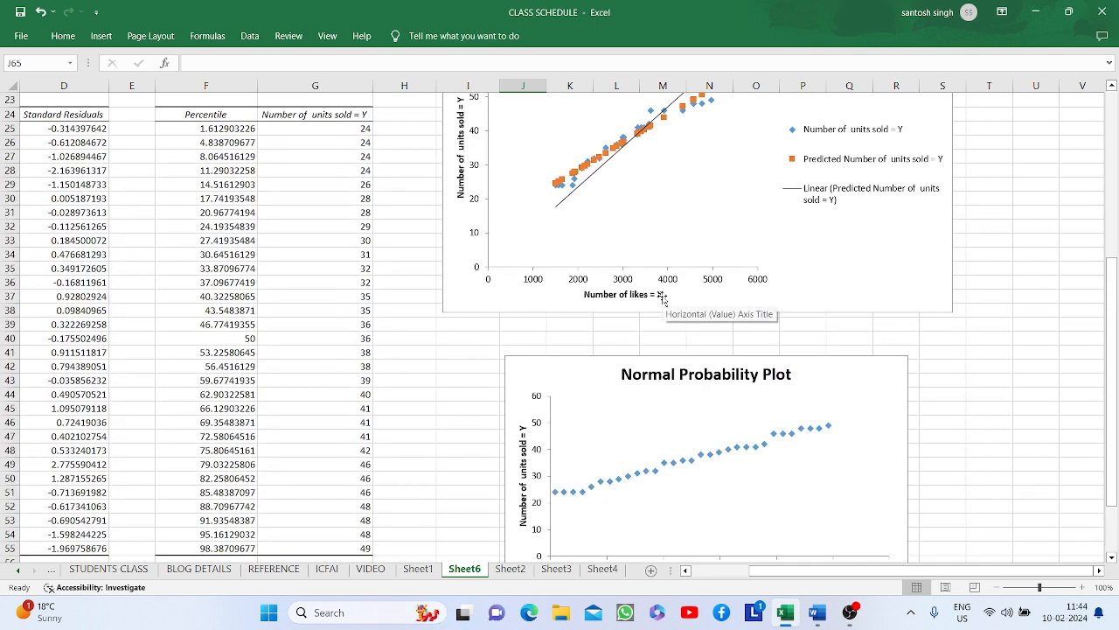
{"action": "scroll", "coordinate": [664, 300], "scroll_direction": "up", "scroll_amount": 4}
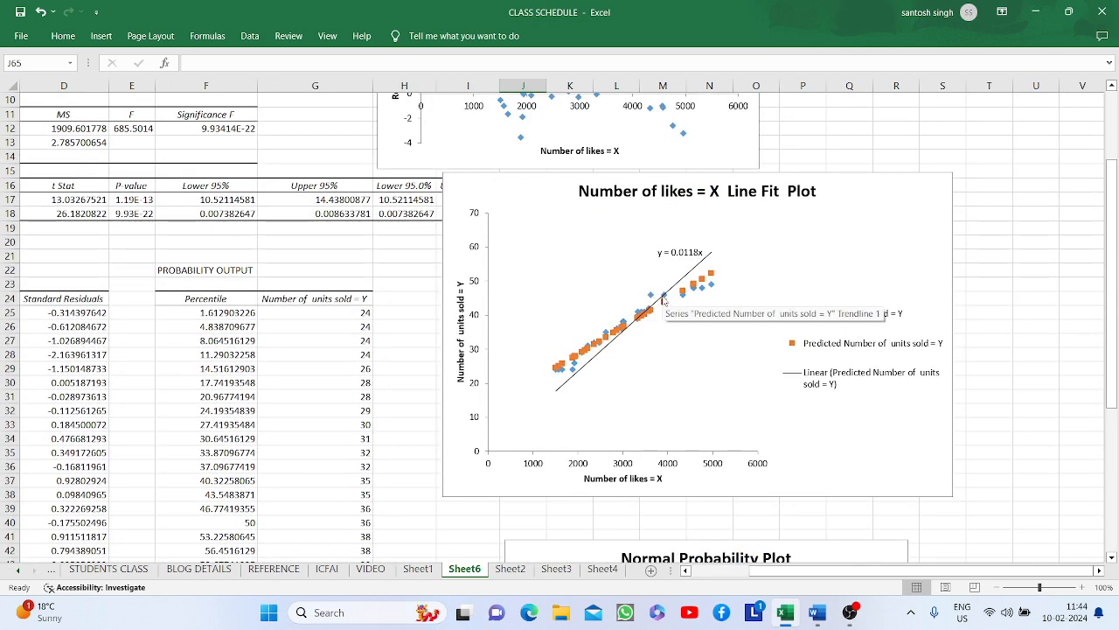
{"action": "scroll", "coordinate": [663, 300], "scroll_direction": "up", "scroll_amount": 3}
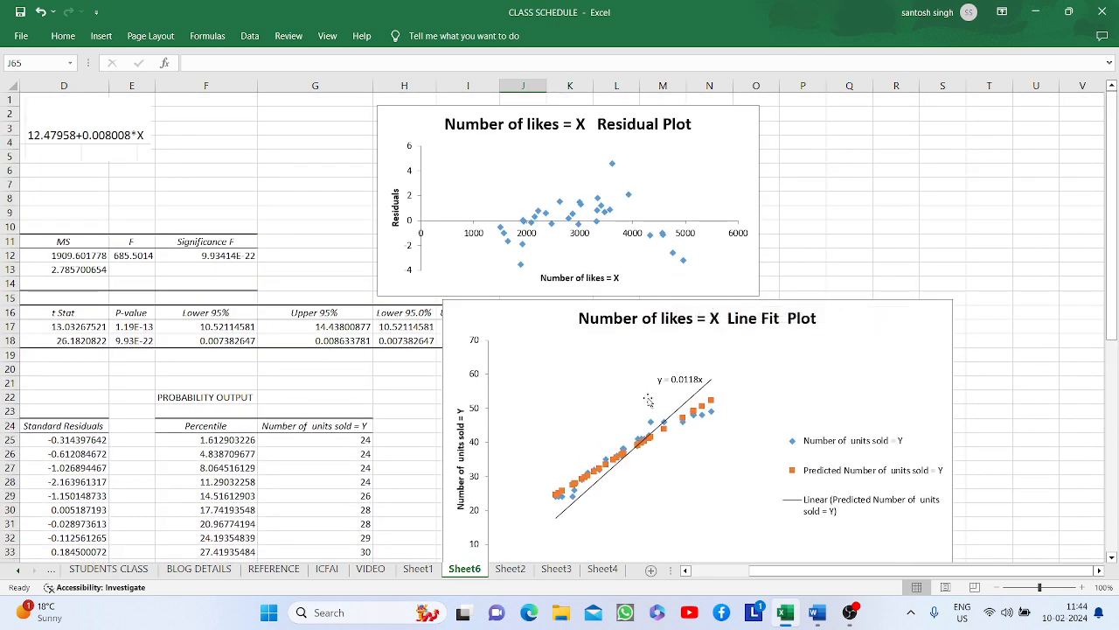